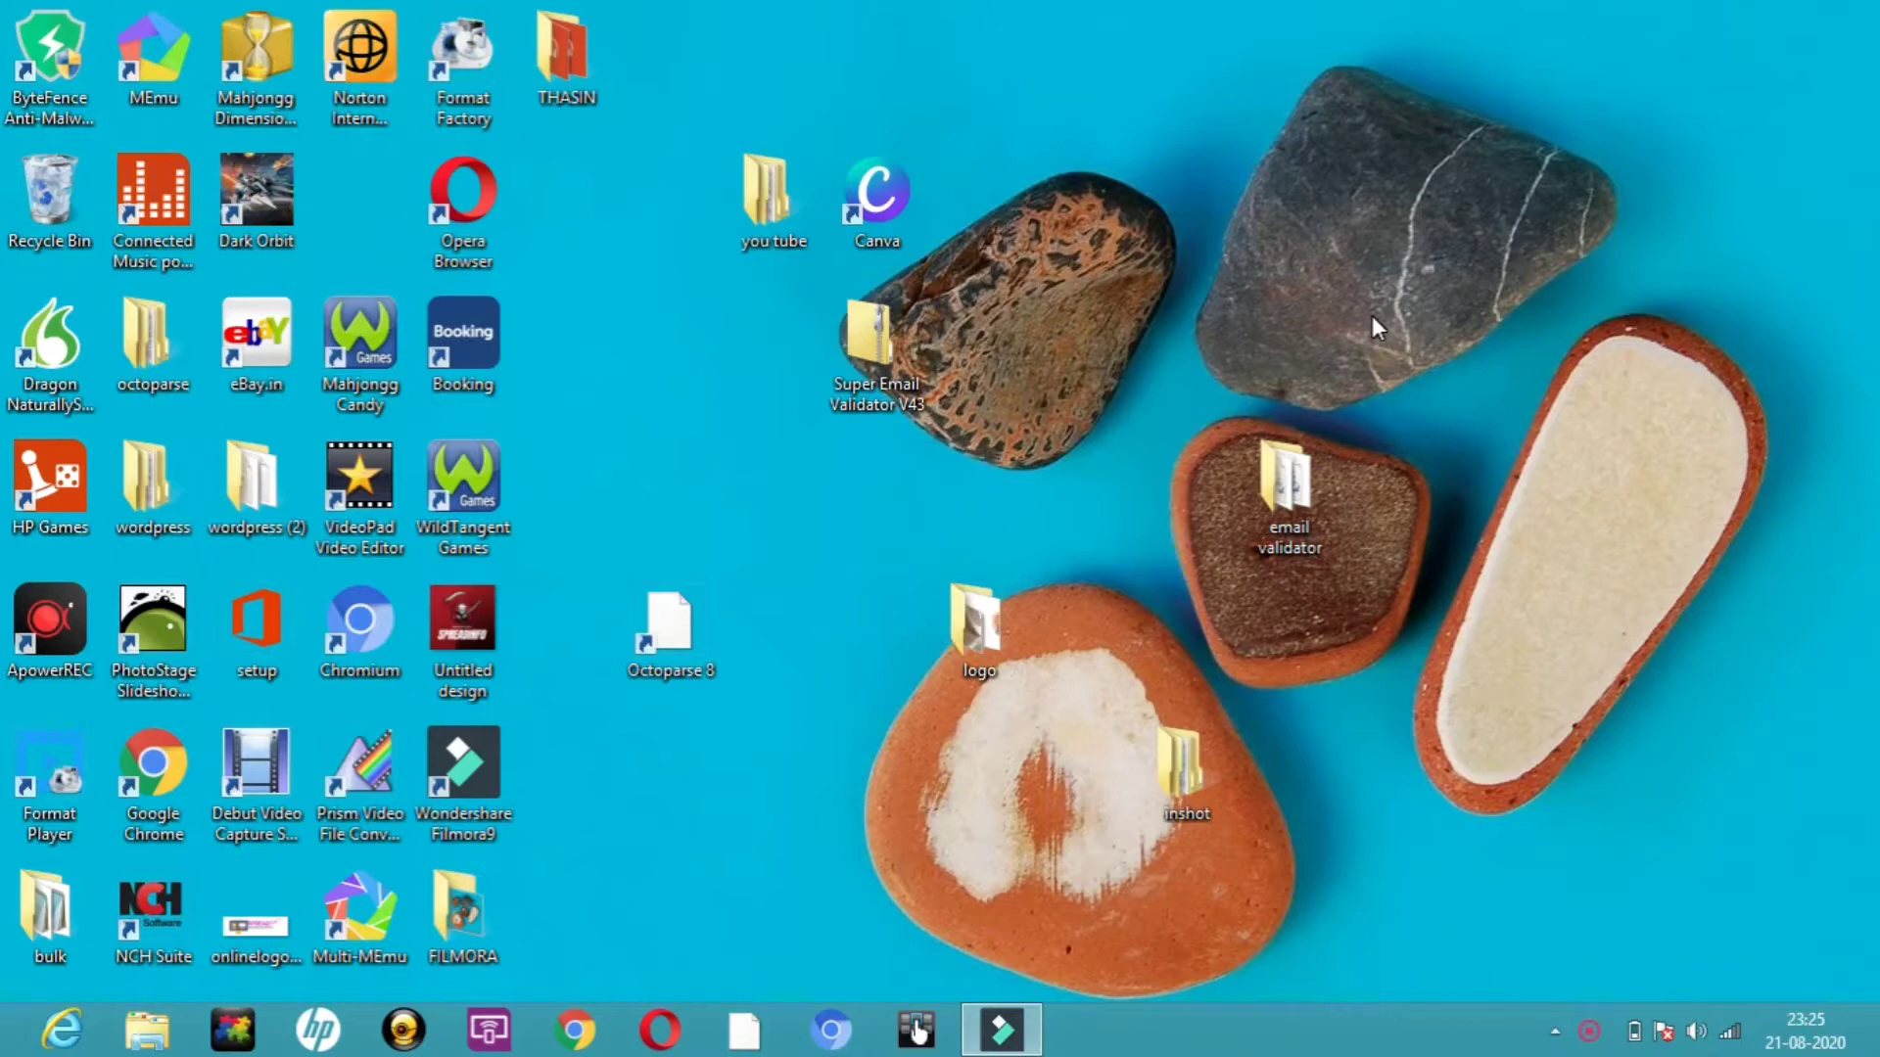
Step: Open Google Chrome and go to the panzoid.com website
click(576, 1036)
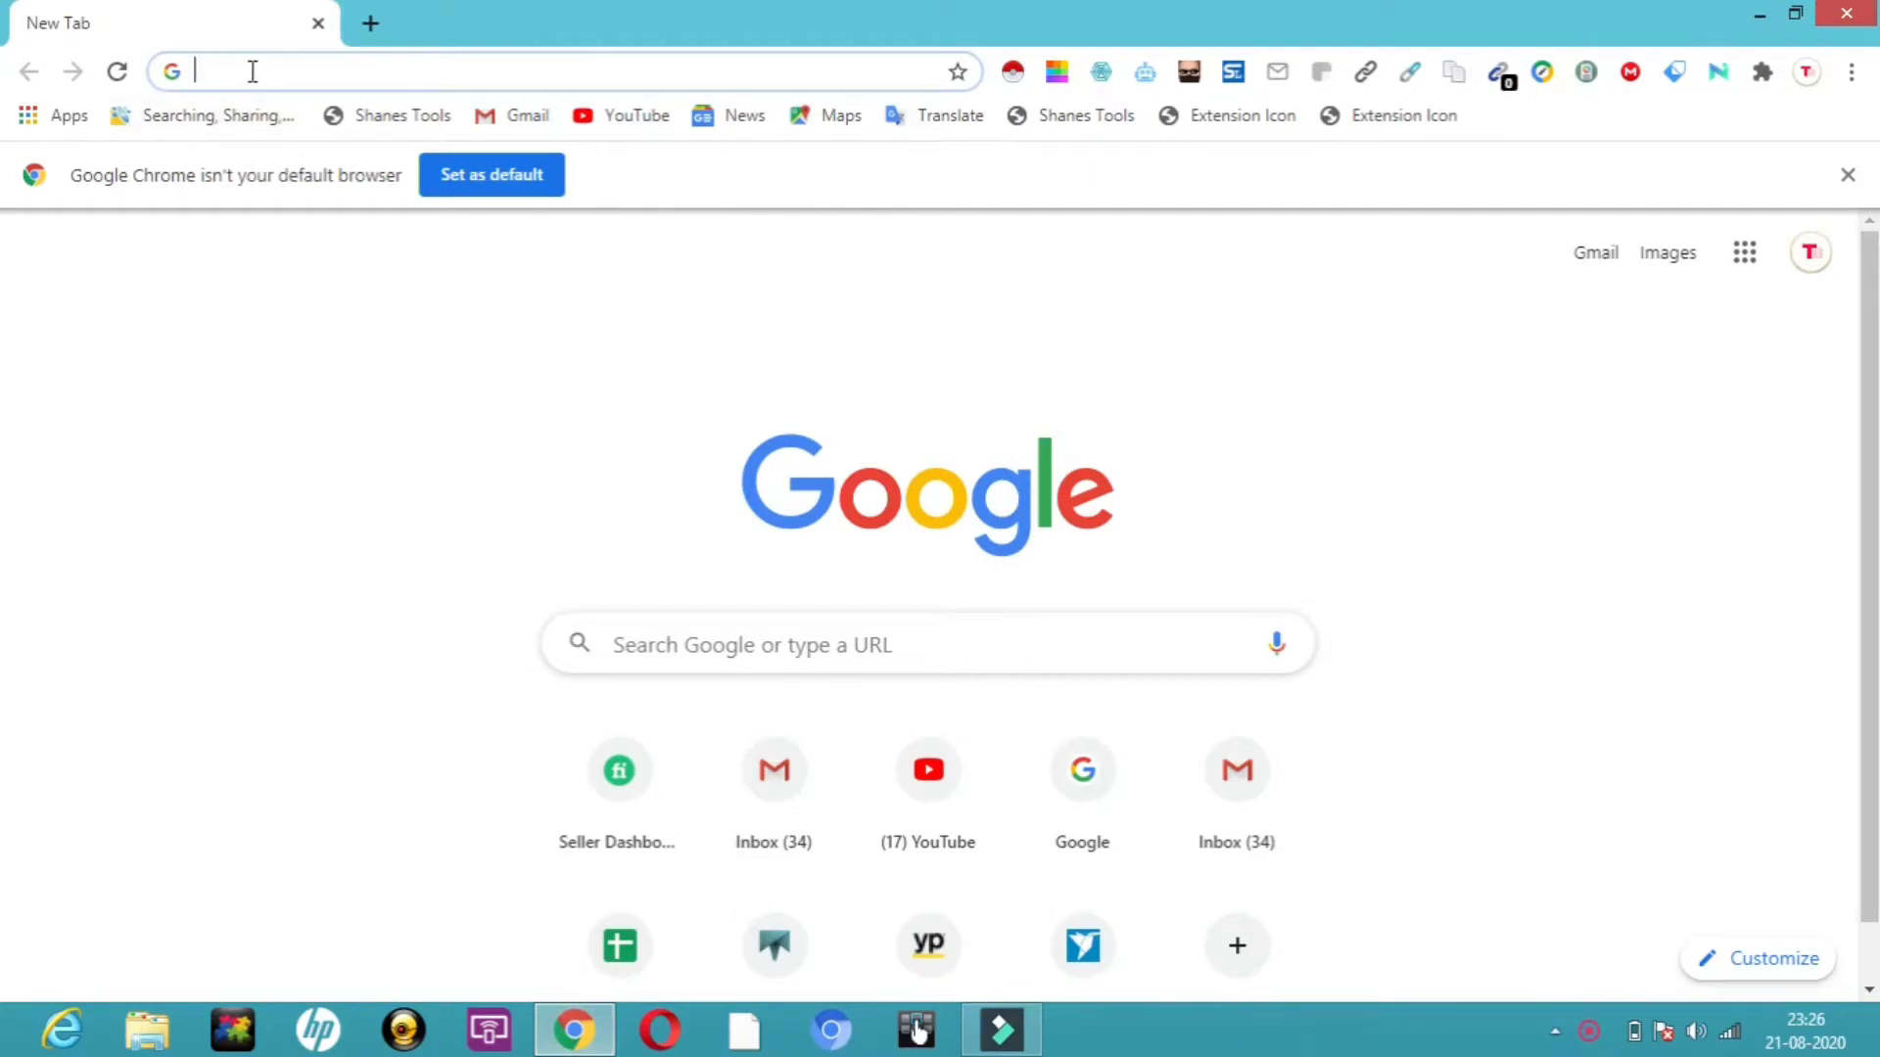
text(PAN)
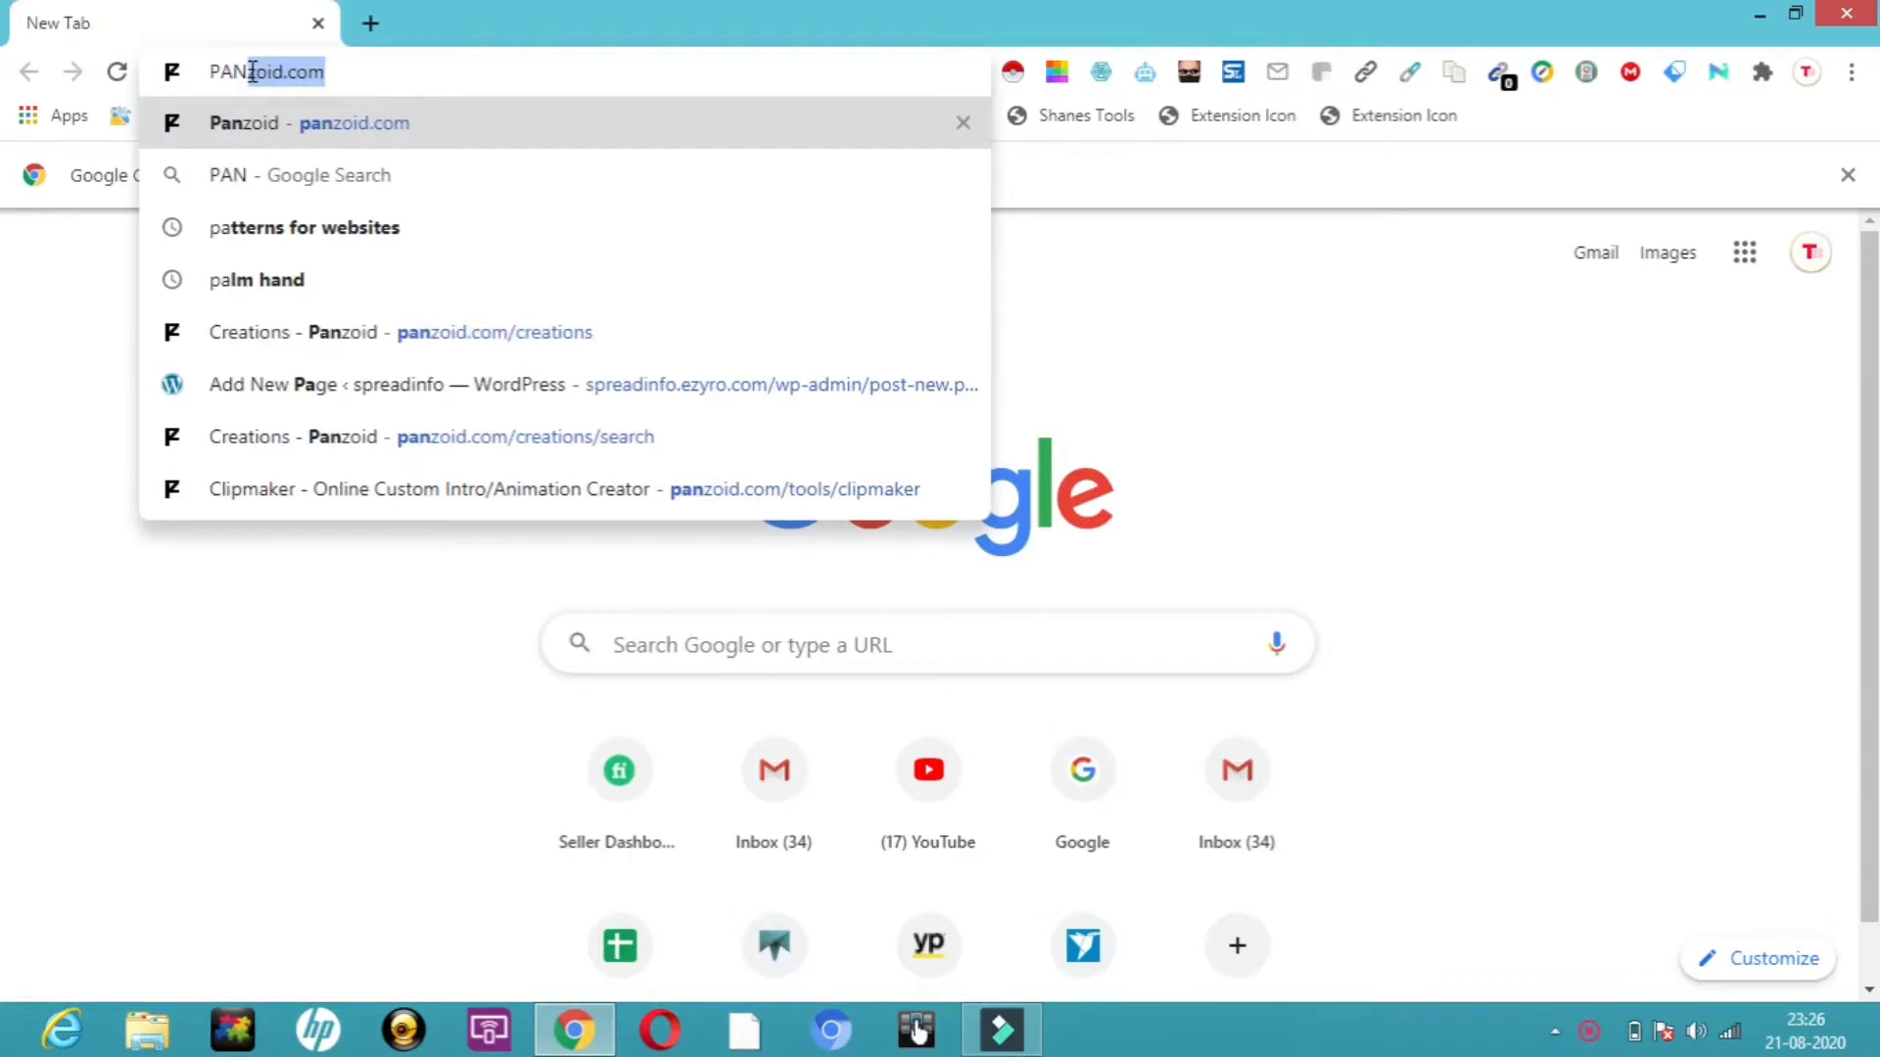
text(ZOID)
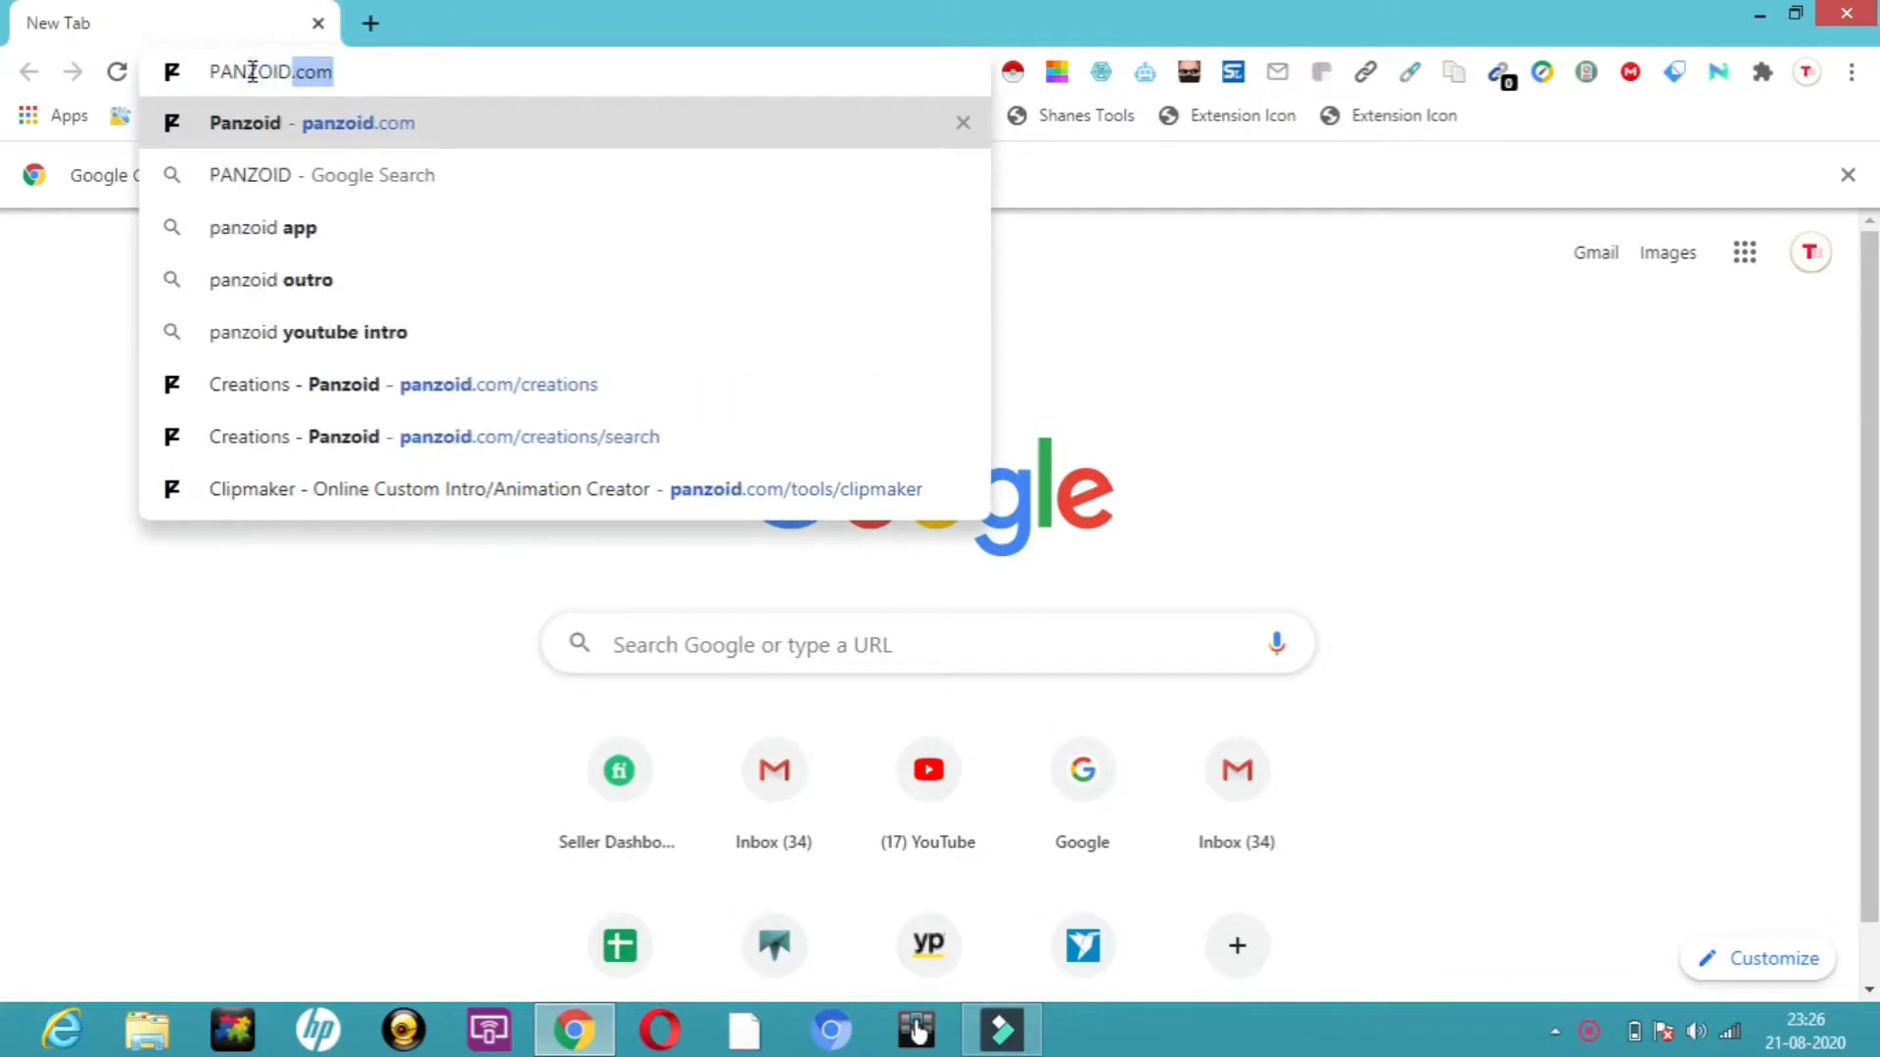
click(251, 72)
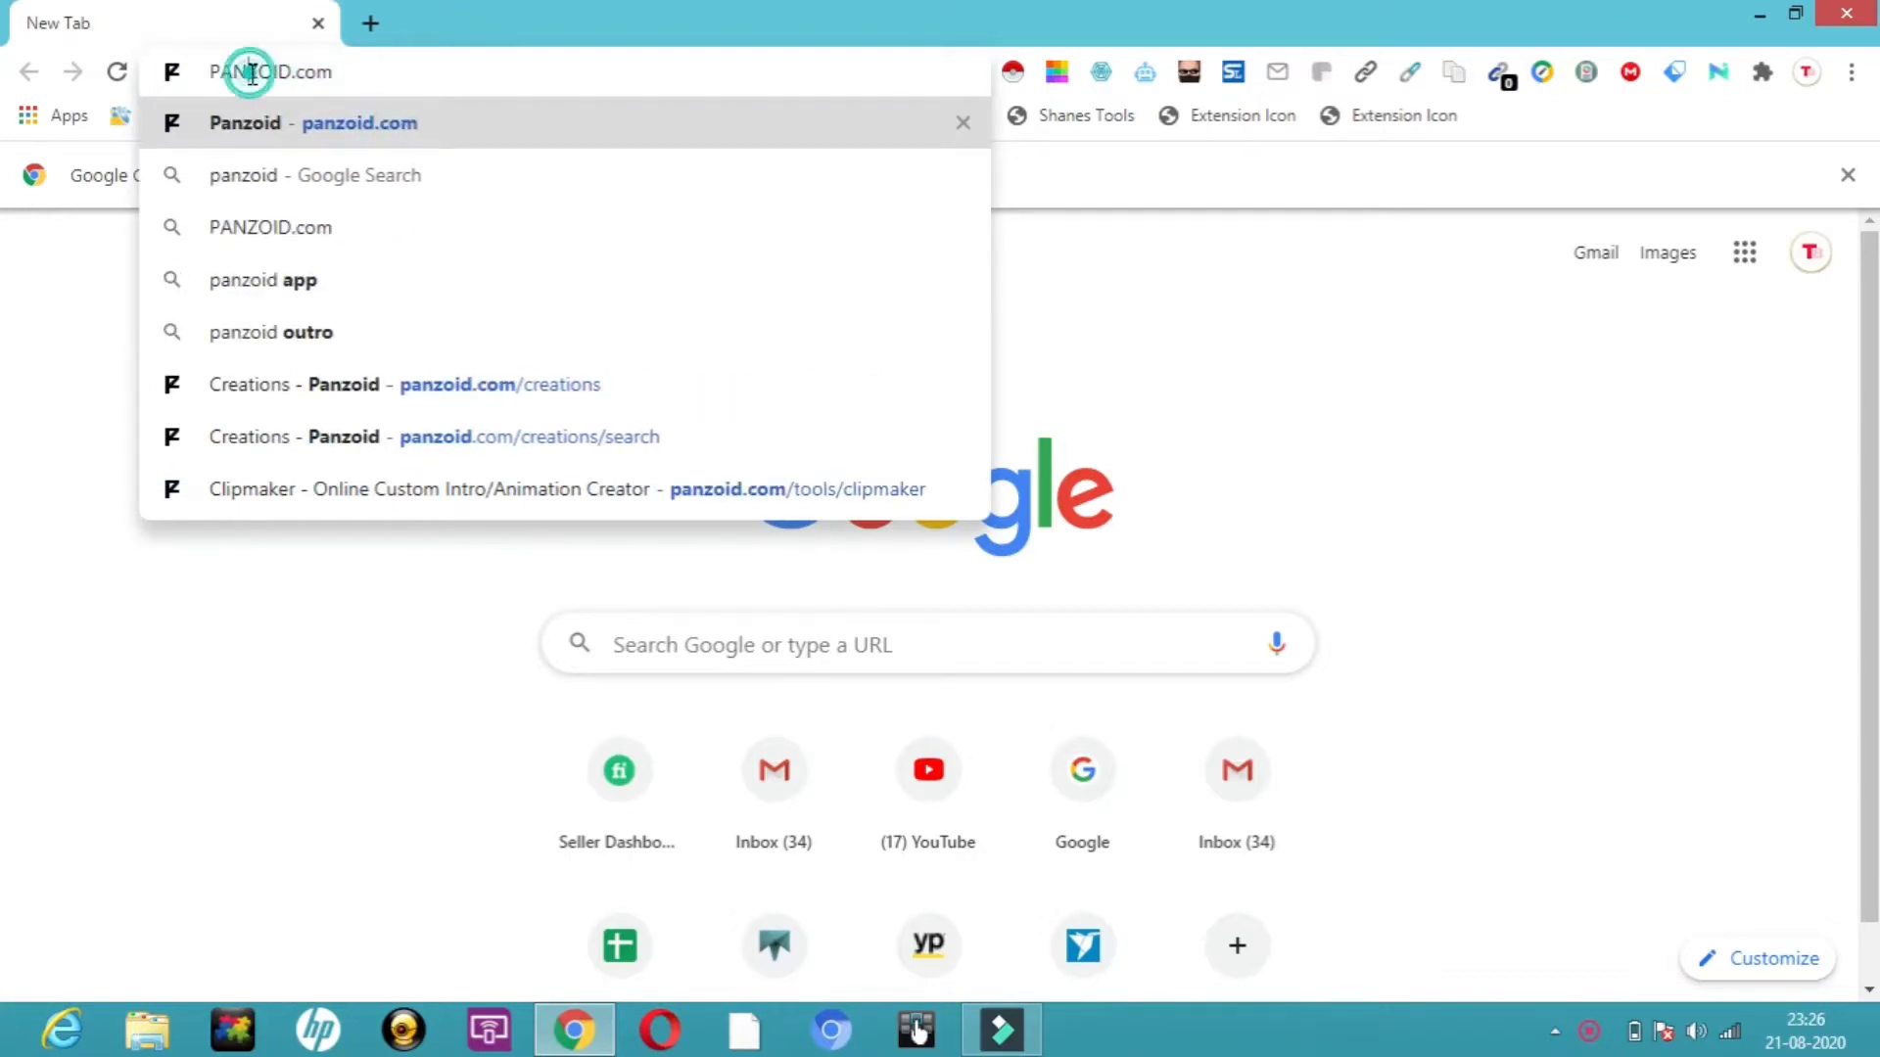
click(395, 135)
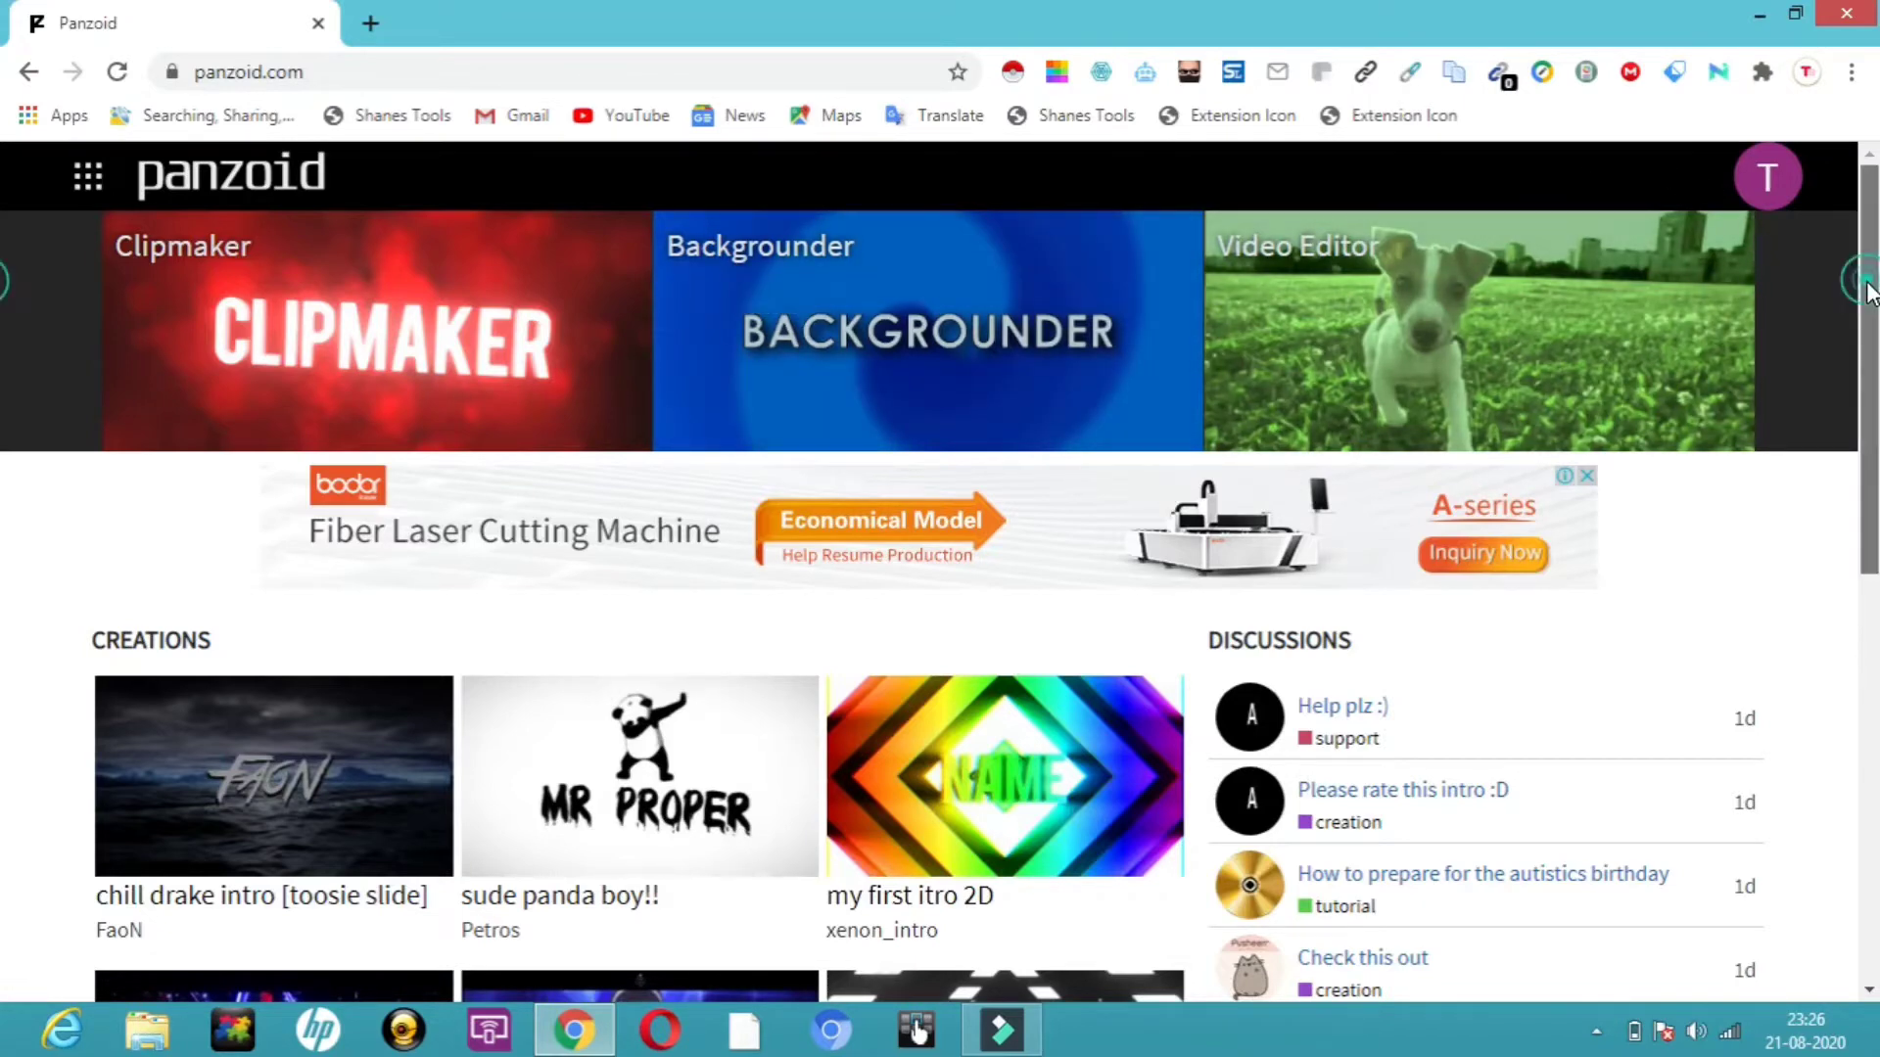
Step: Look through the creations on the Panzoid home page and open the full list of creations
mouse_move(1868, 284)
mouse_down()
mouse_move(1877, 590)
mouse_move(1870, 506)
mouse_up()
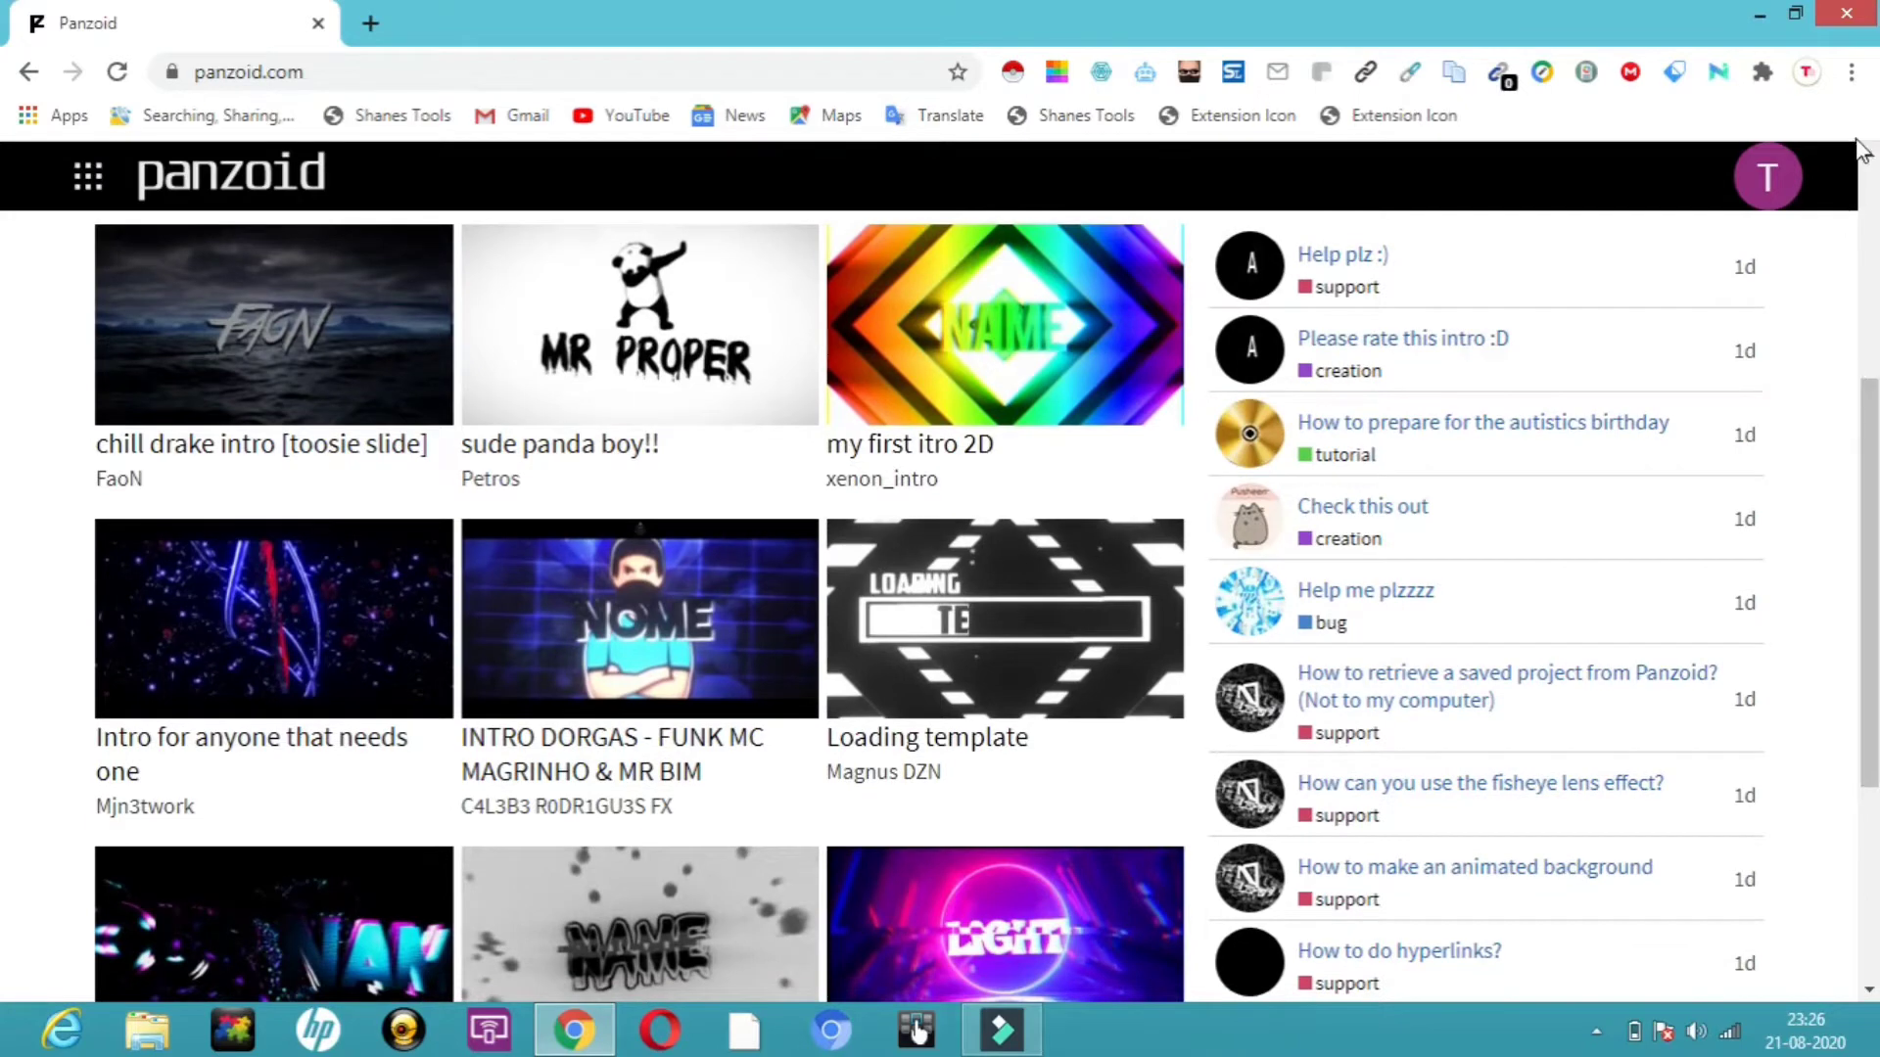
drag(1870, 438, 1813, 203)
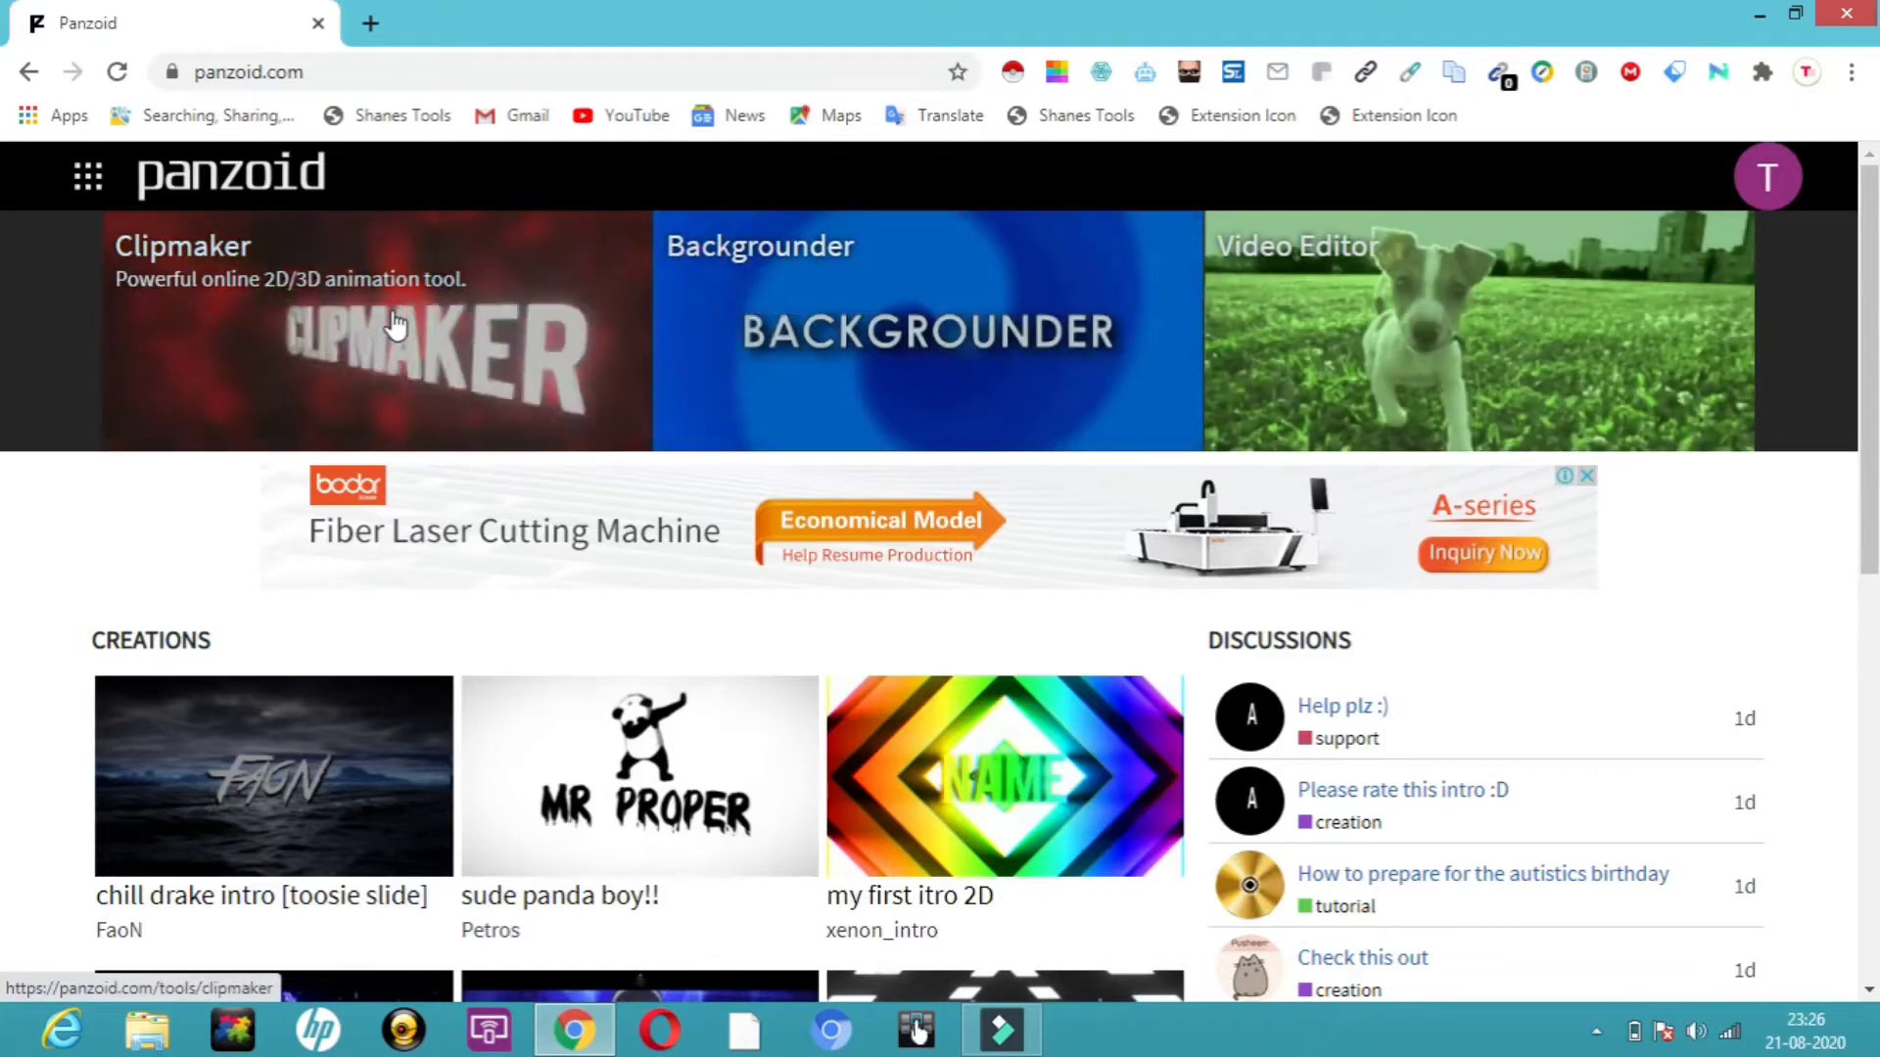
drag(1870, 382, 1875, 766)
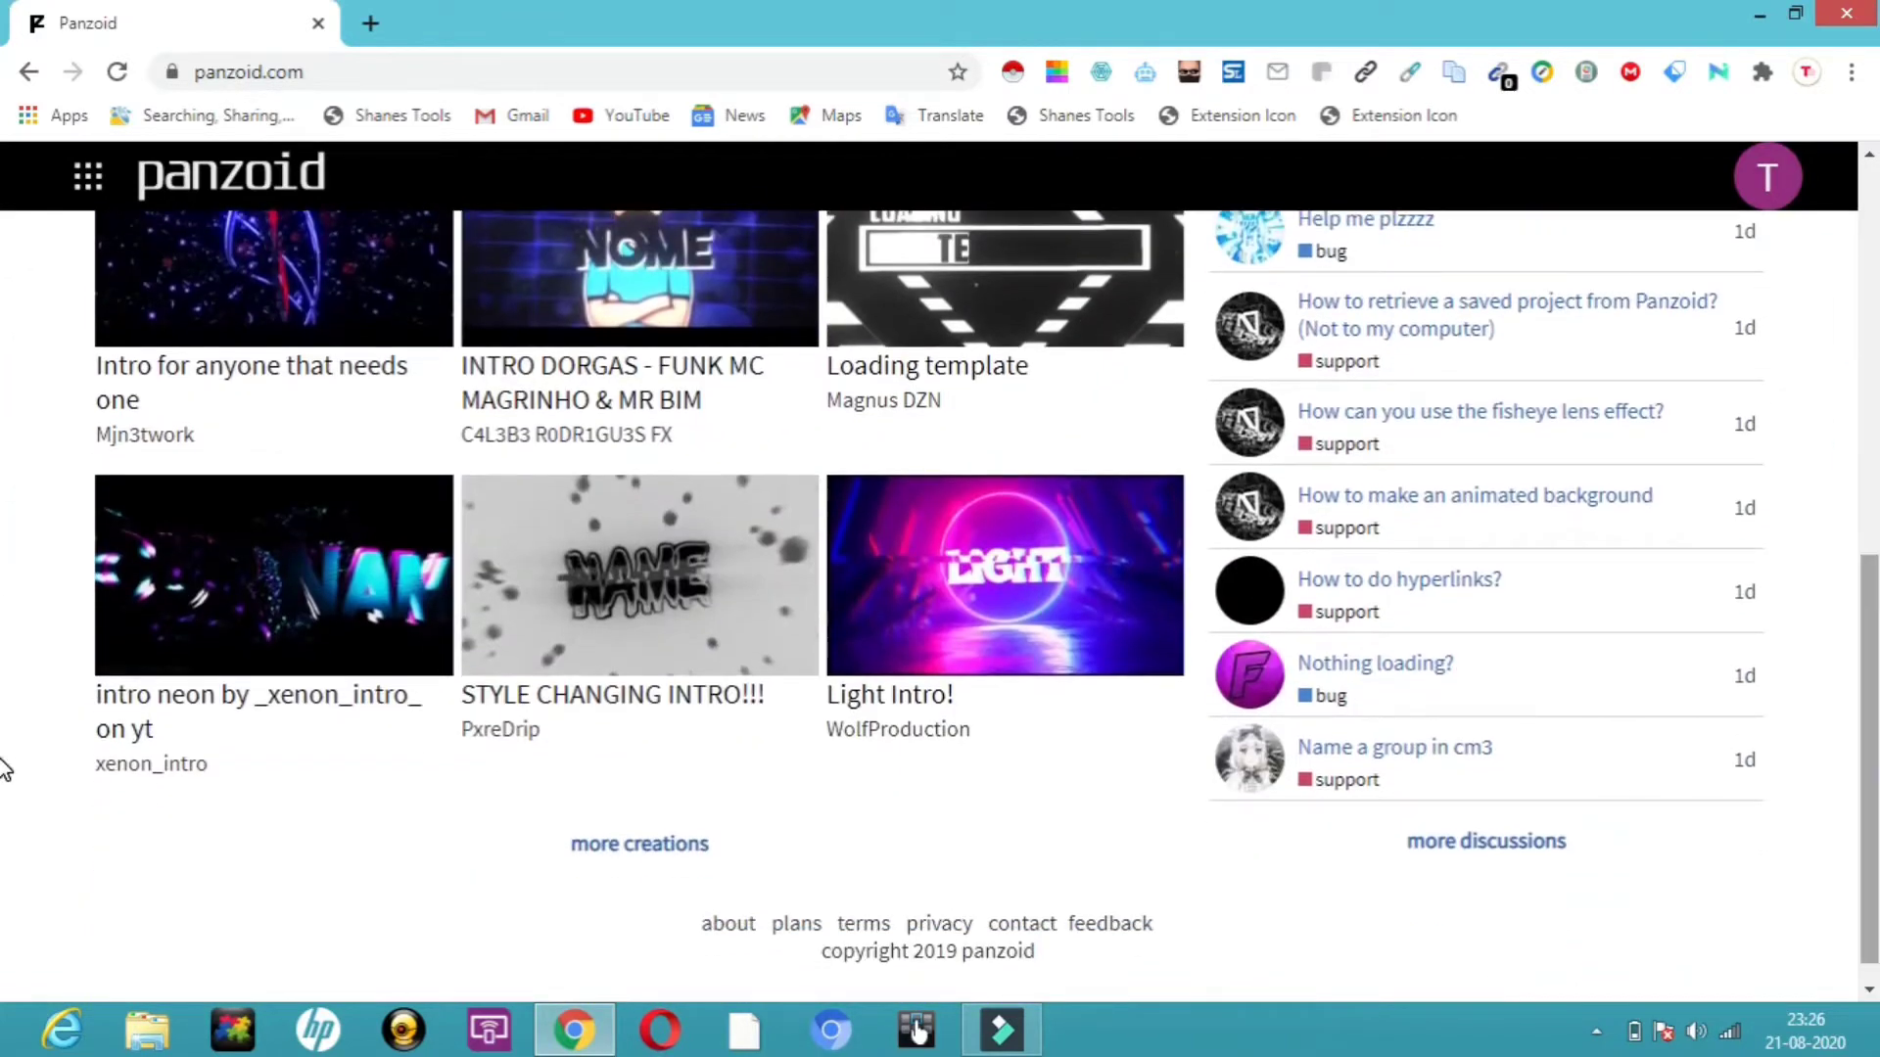
click(639, 851)
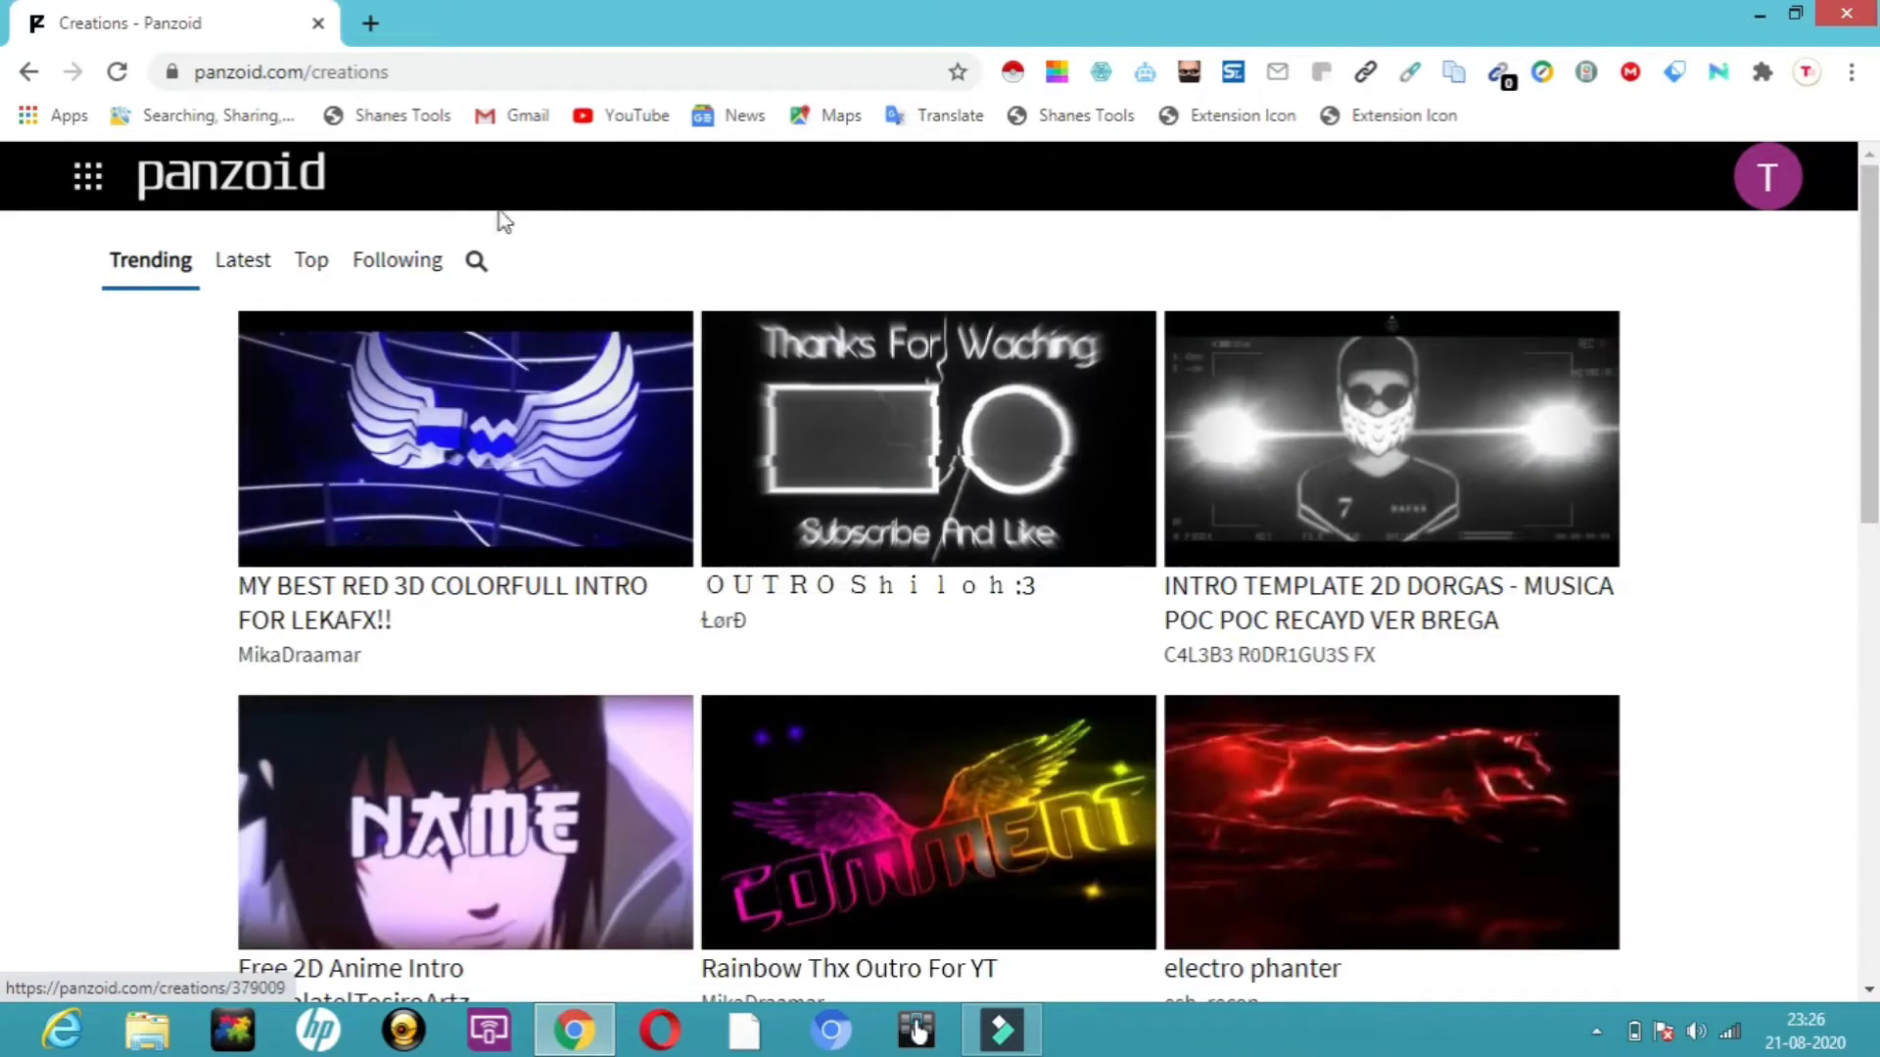
Step: Search the Panzoid creations for OUTROS
click(475, 262)
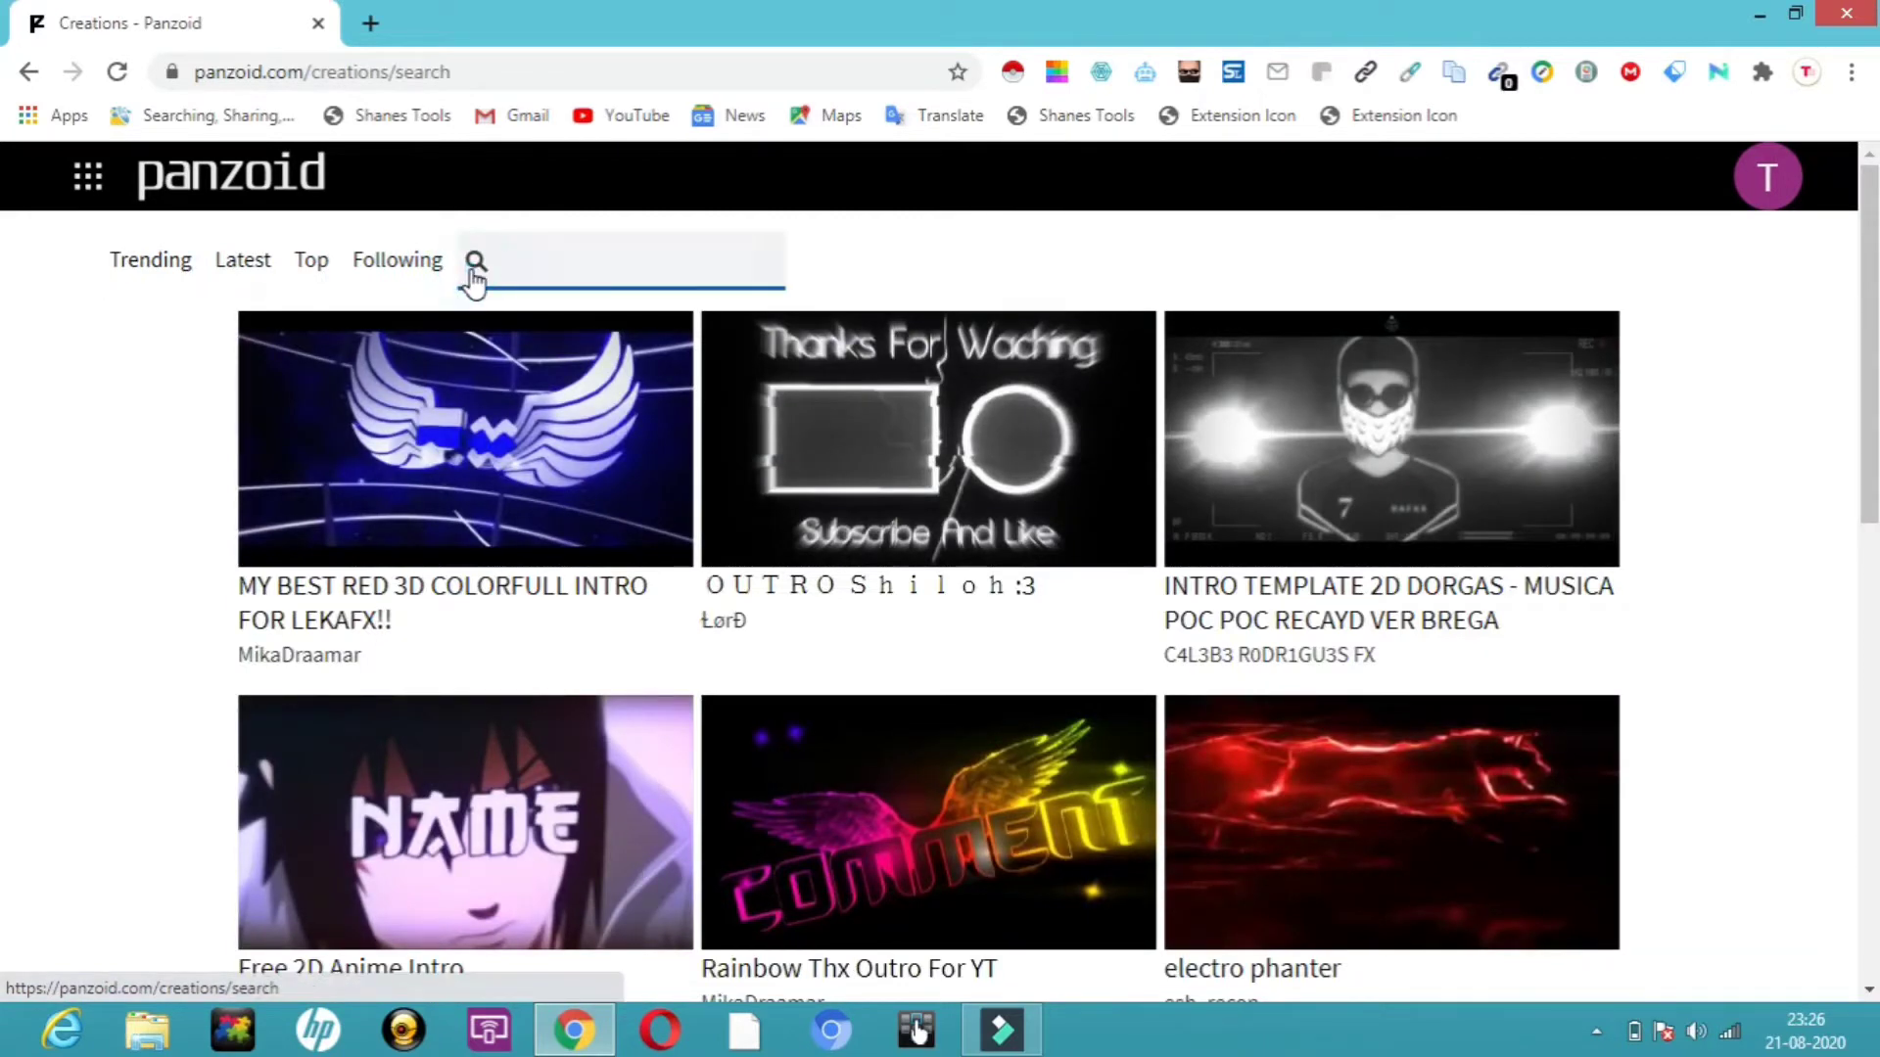
text(OUT)
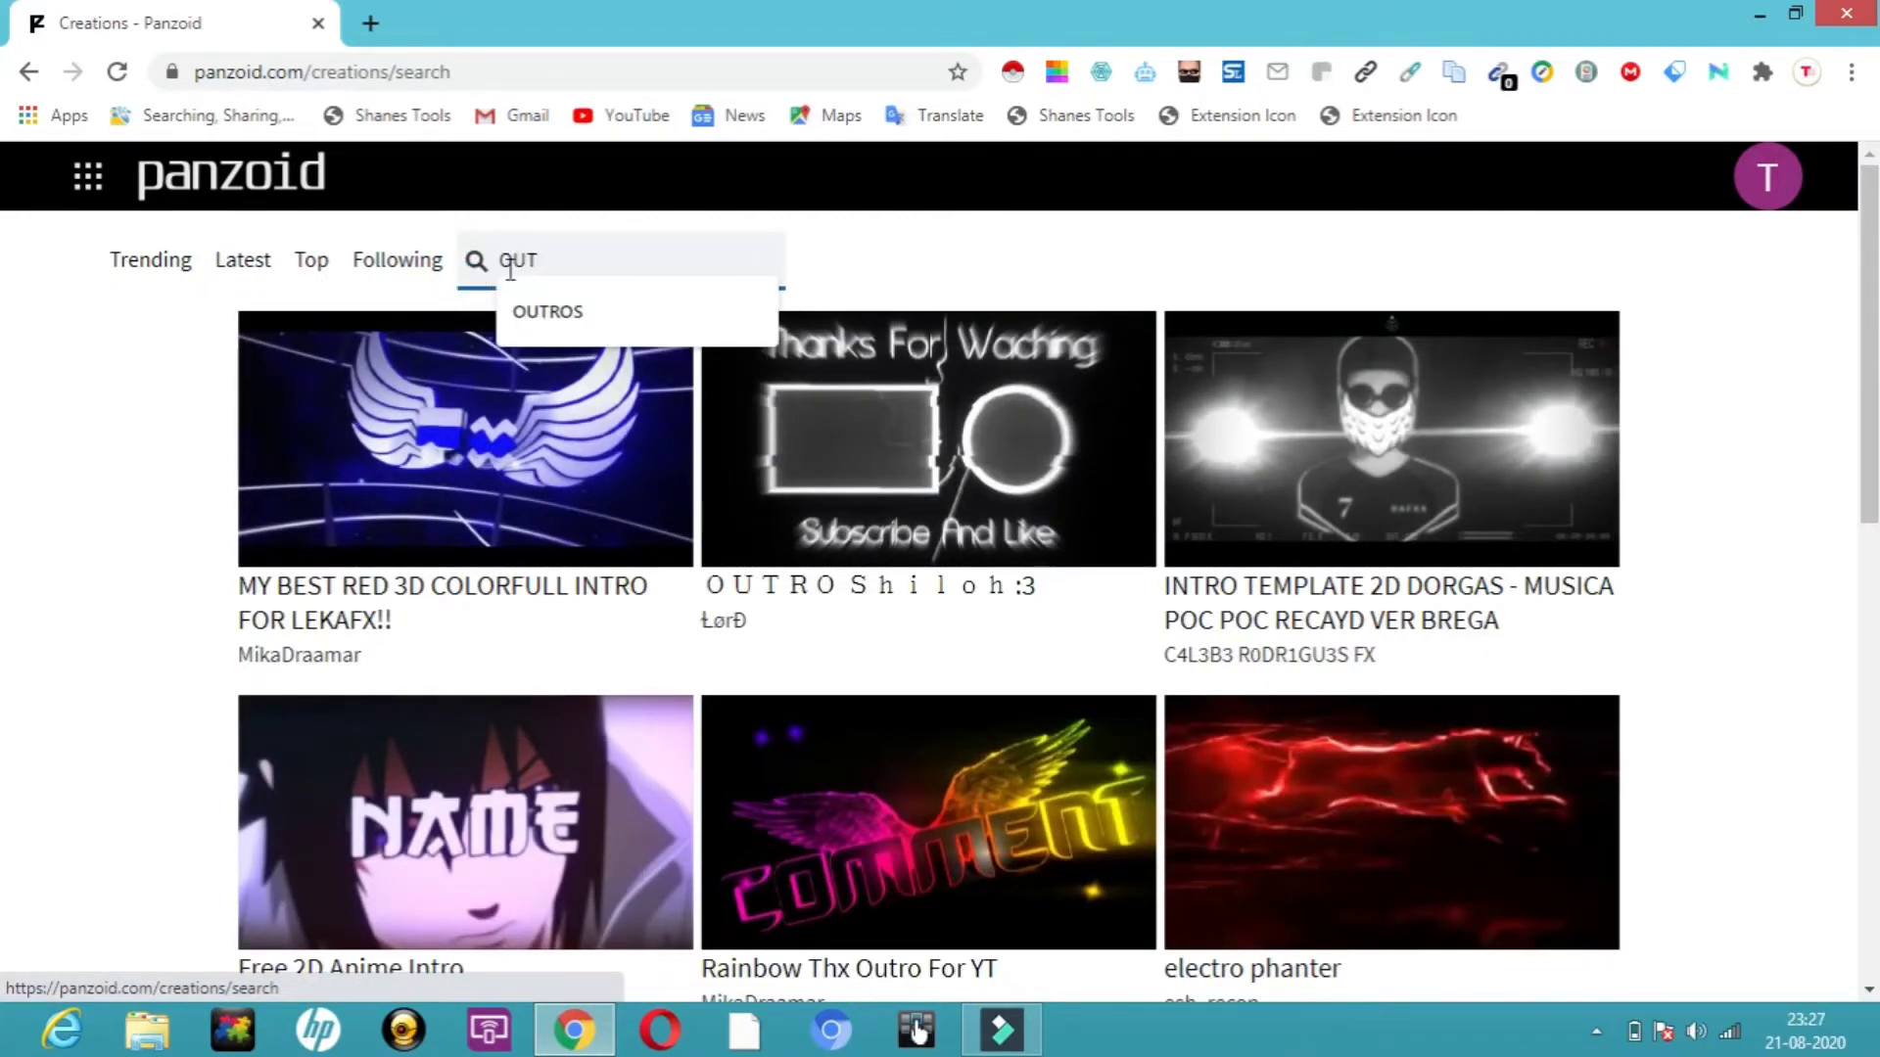
text(ROS)
click(548, 309)
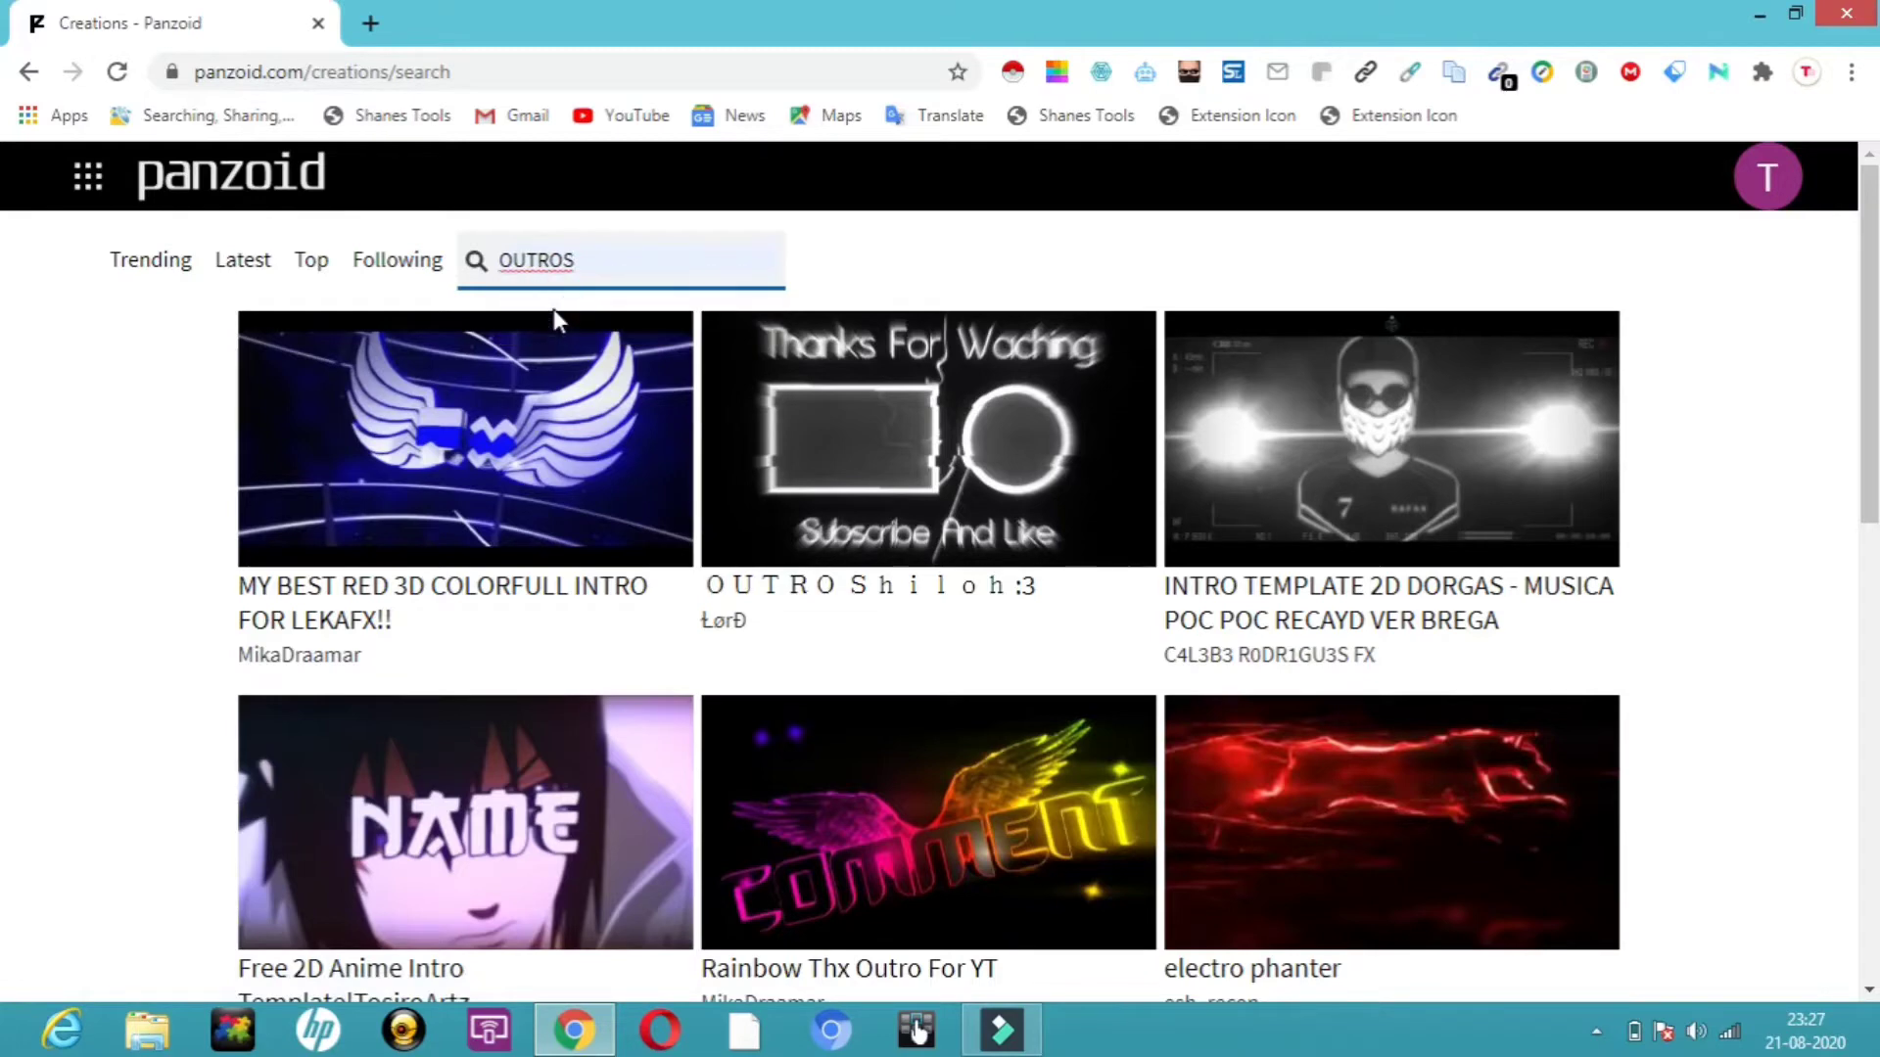
key(Return)
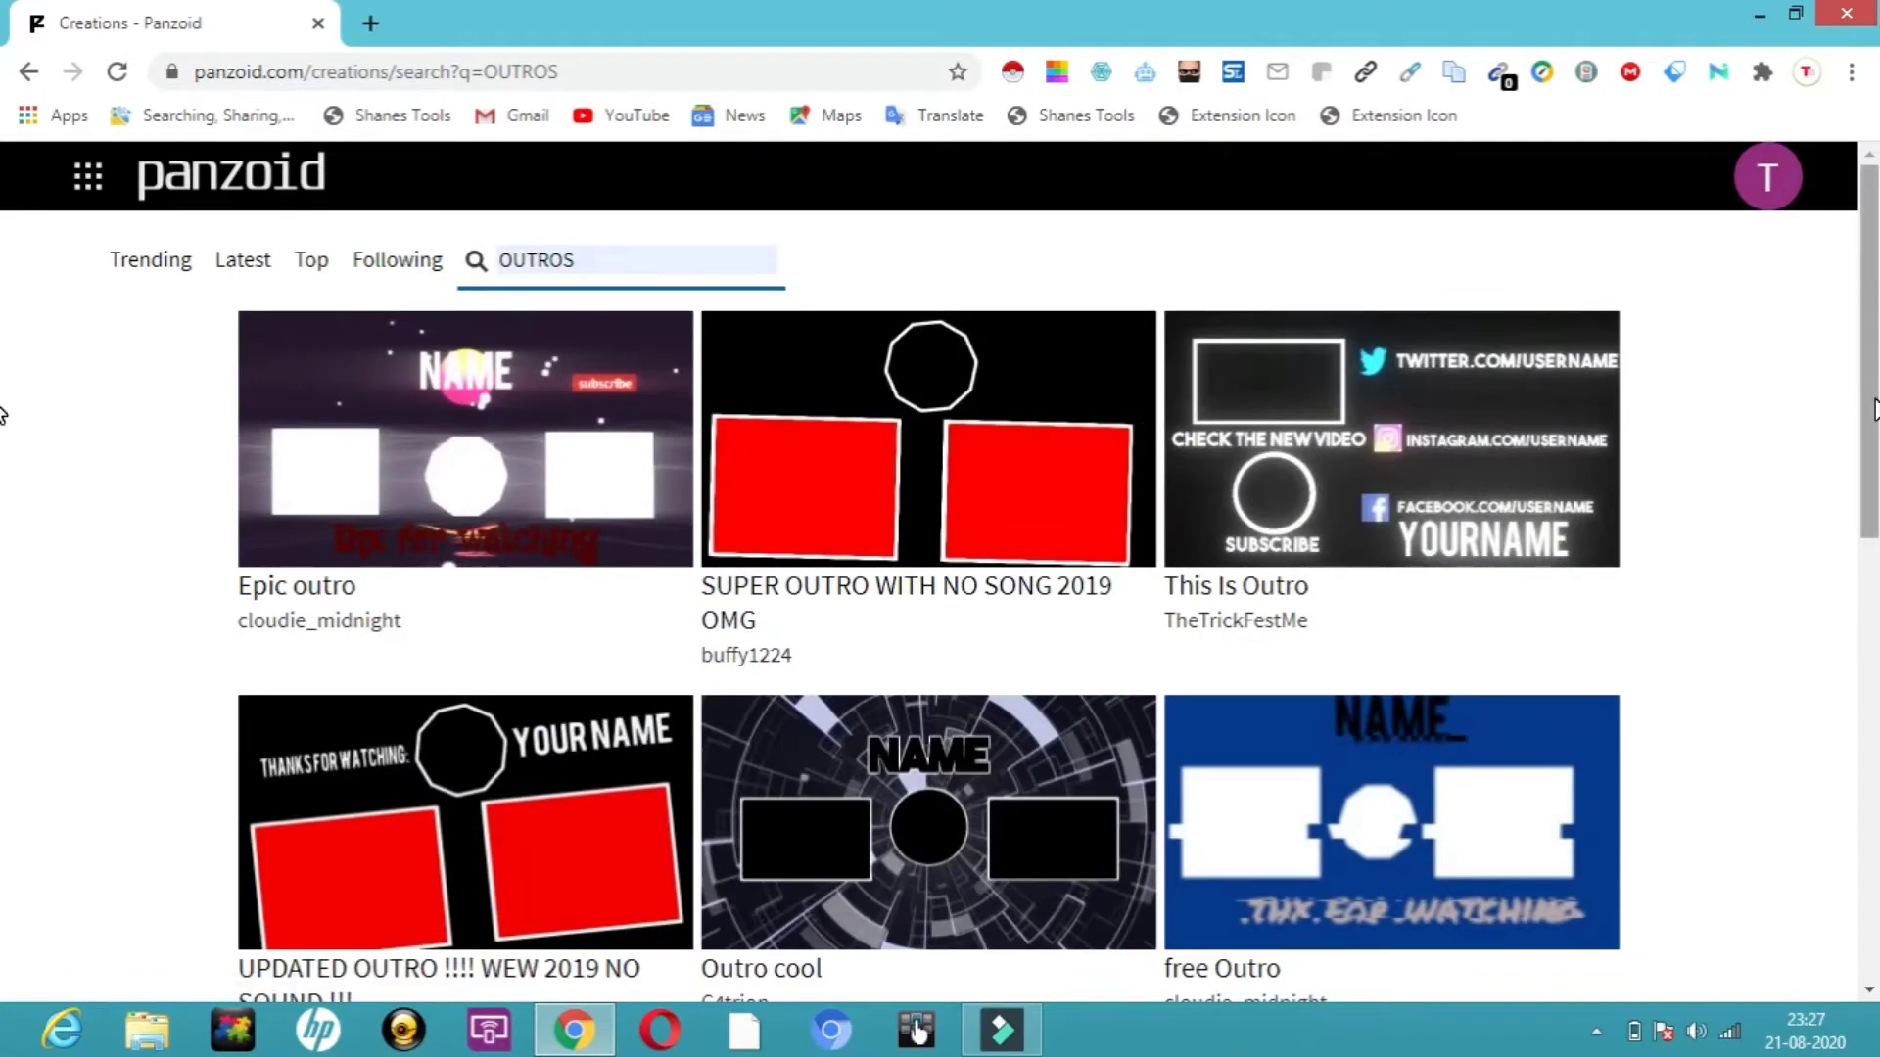
Step: Find the "MST_MAN outro" template with the winged LIKE text among the search results and open it in Clipmaker
scroll(3, 412, down, 4)
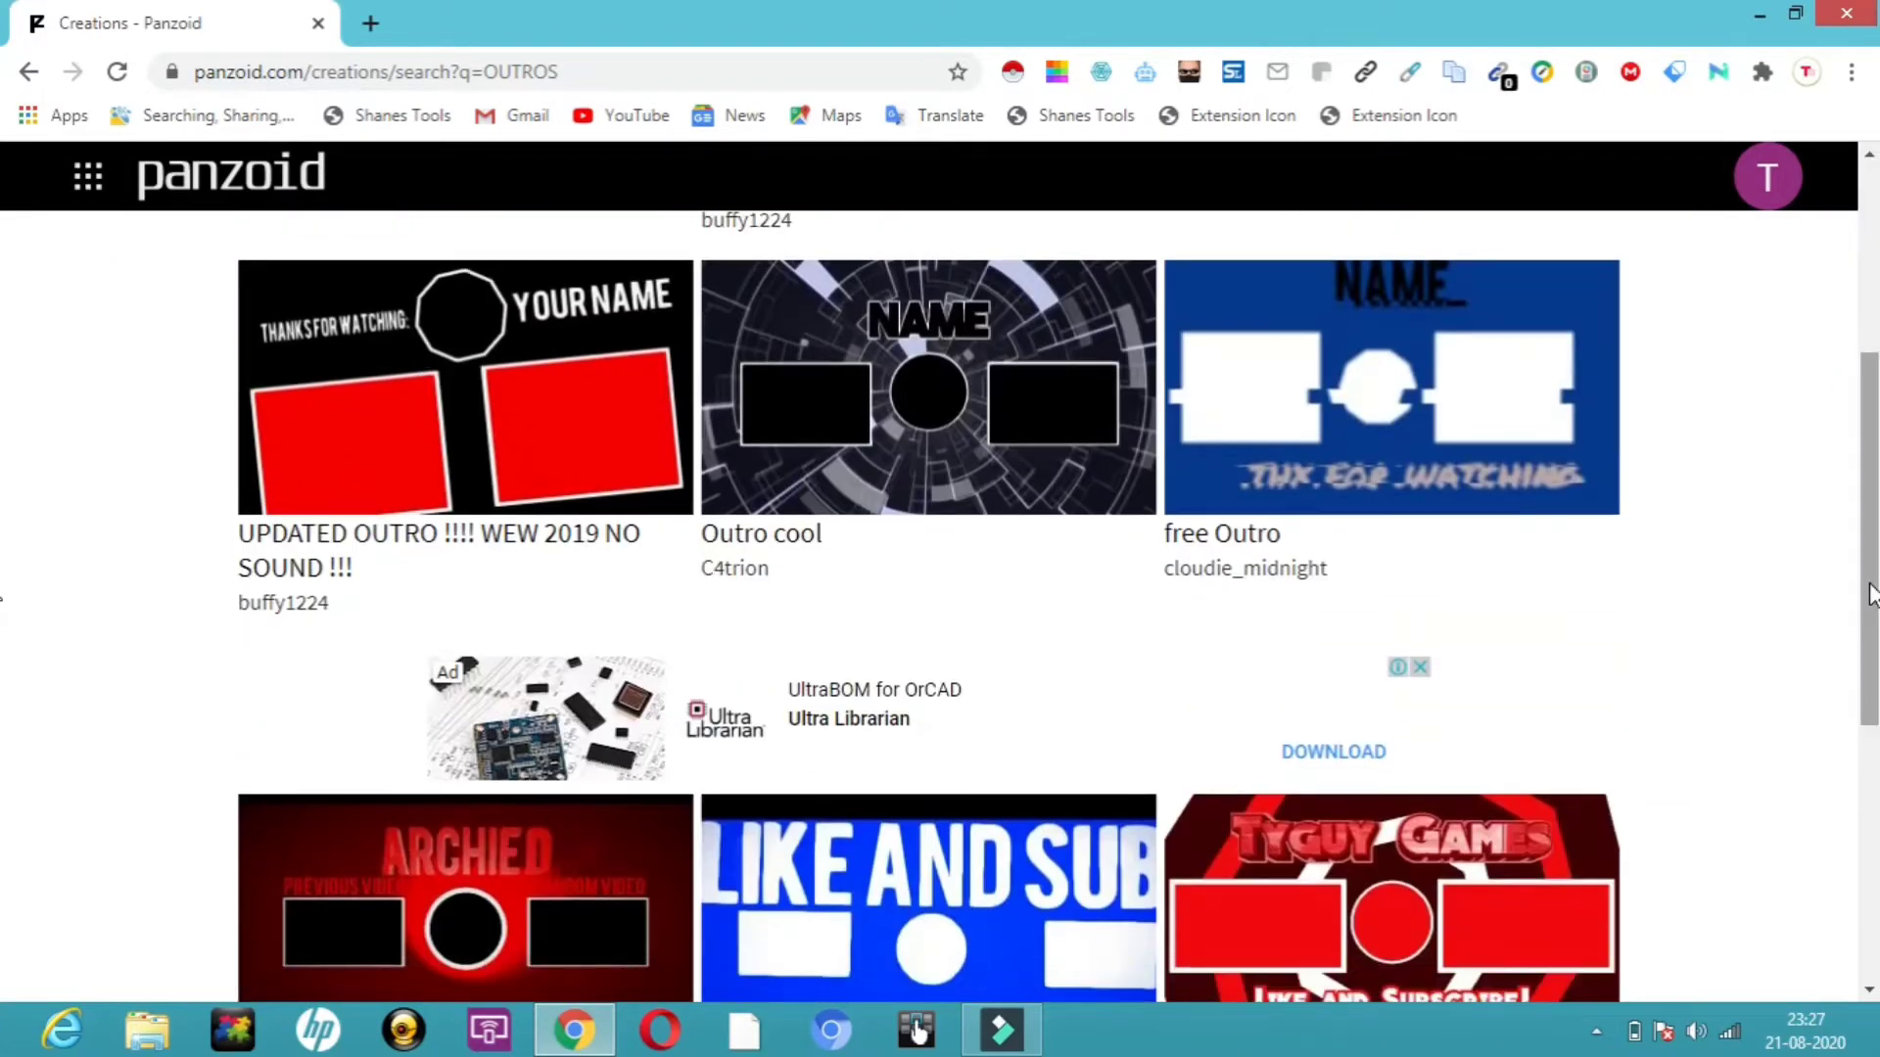
drag(1871, 595, 1874, 769)
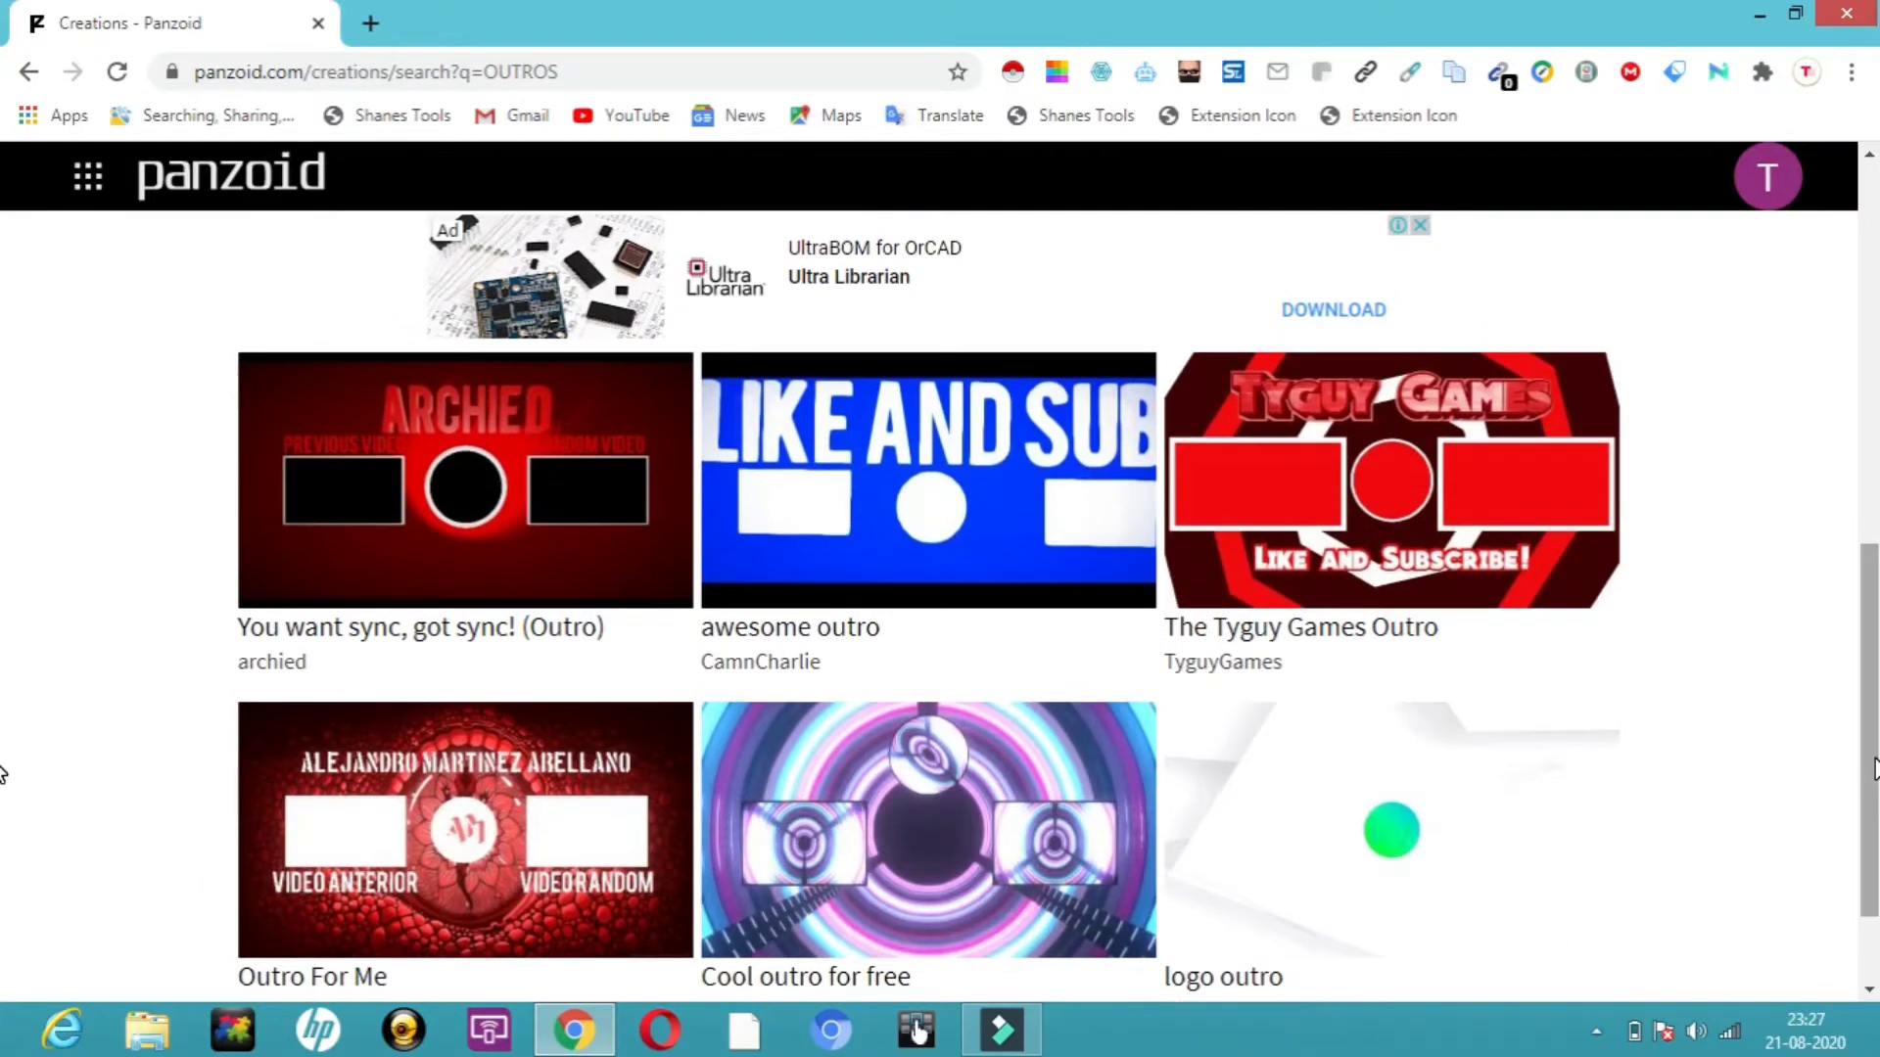
scroll(3, 763, down, 2)
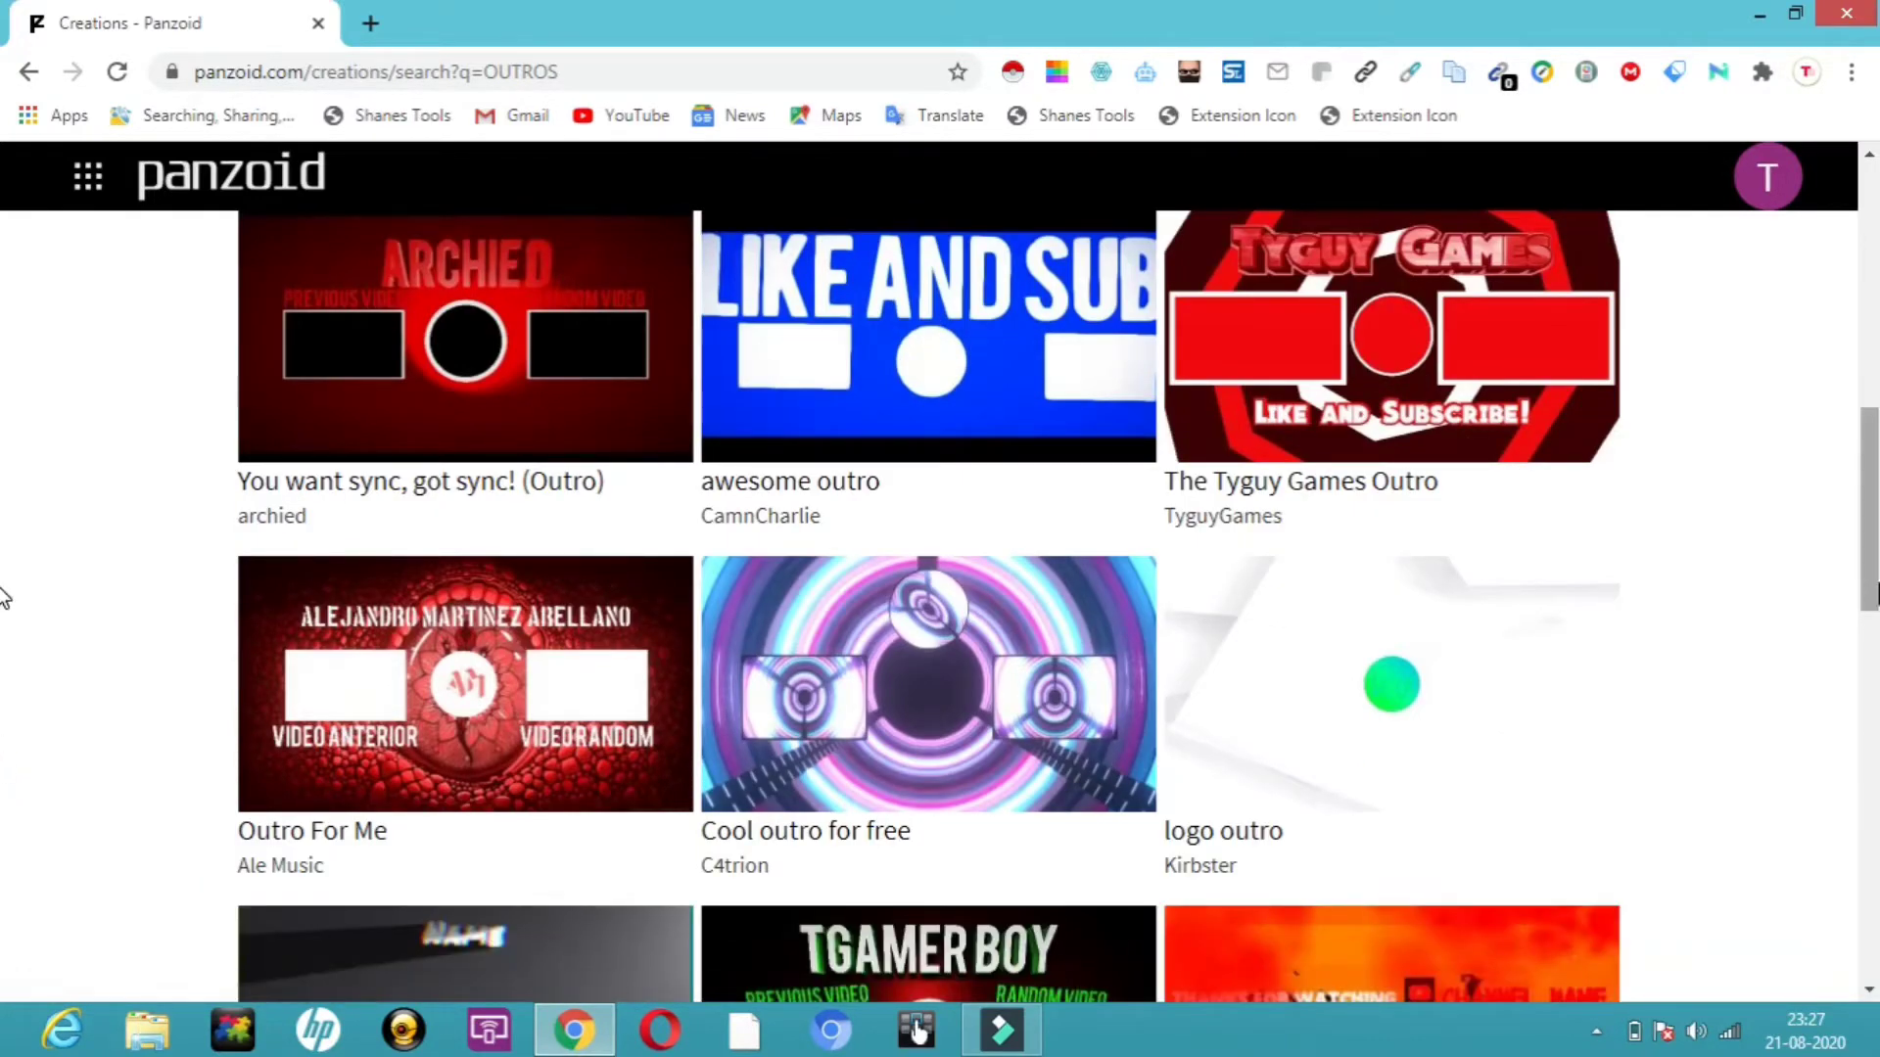
scroll(4, 630, down, 6)
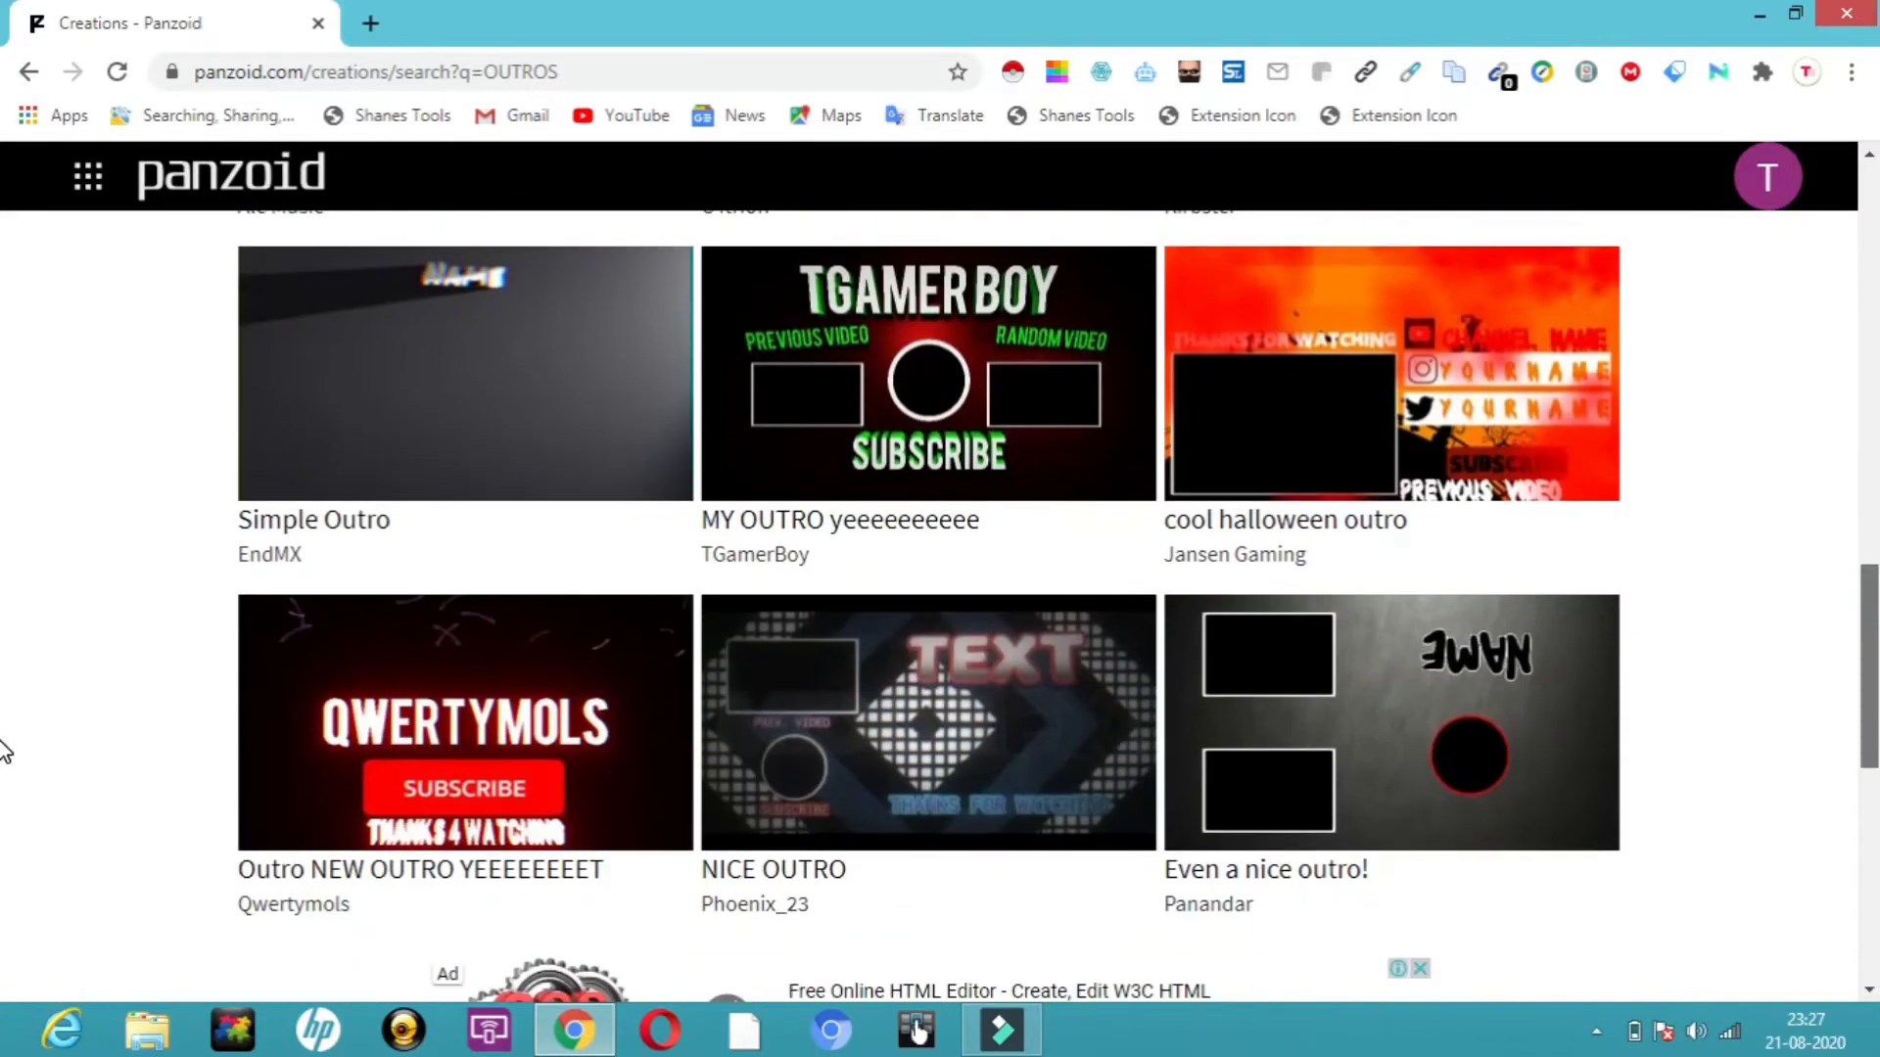
drag(1871, 723, 1877, 945)
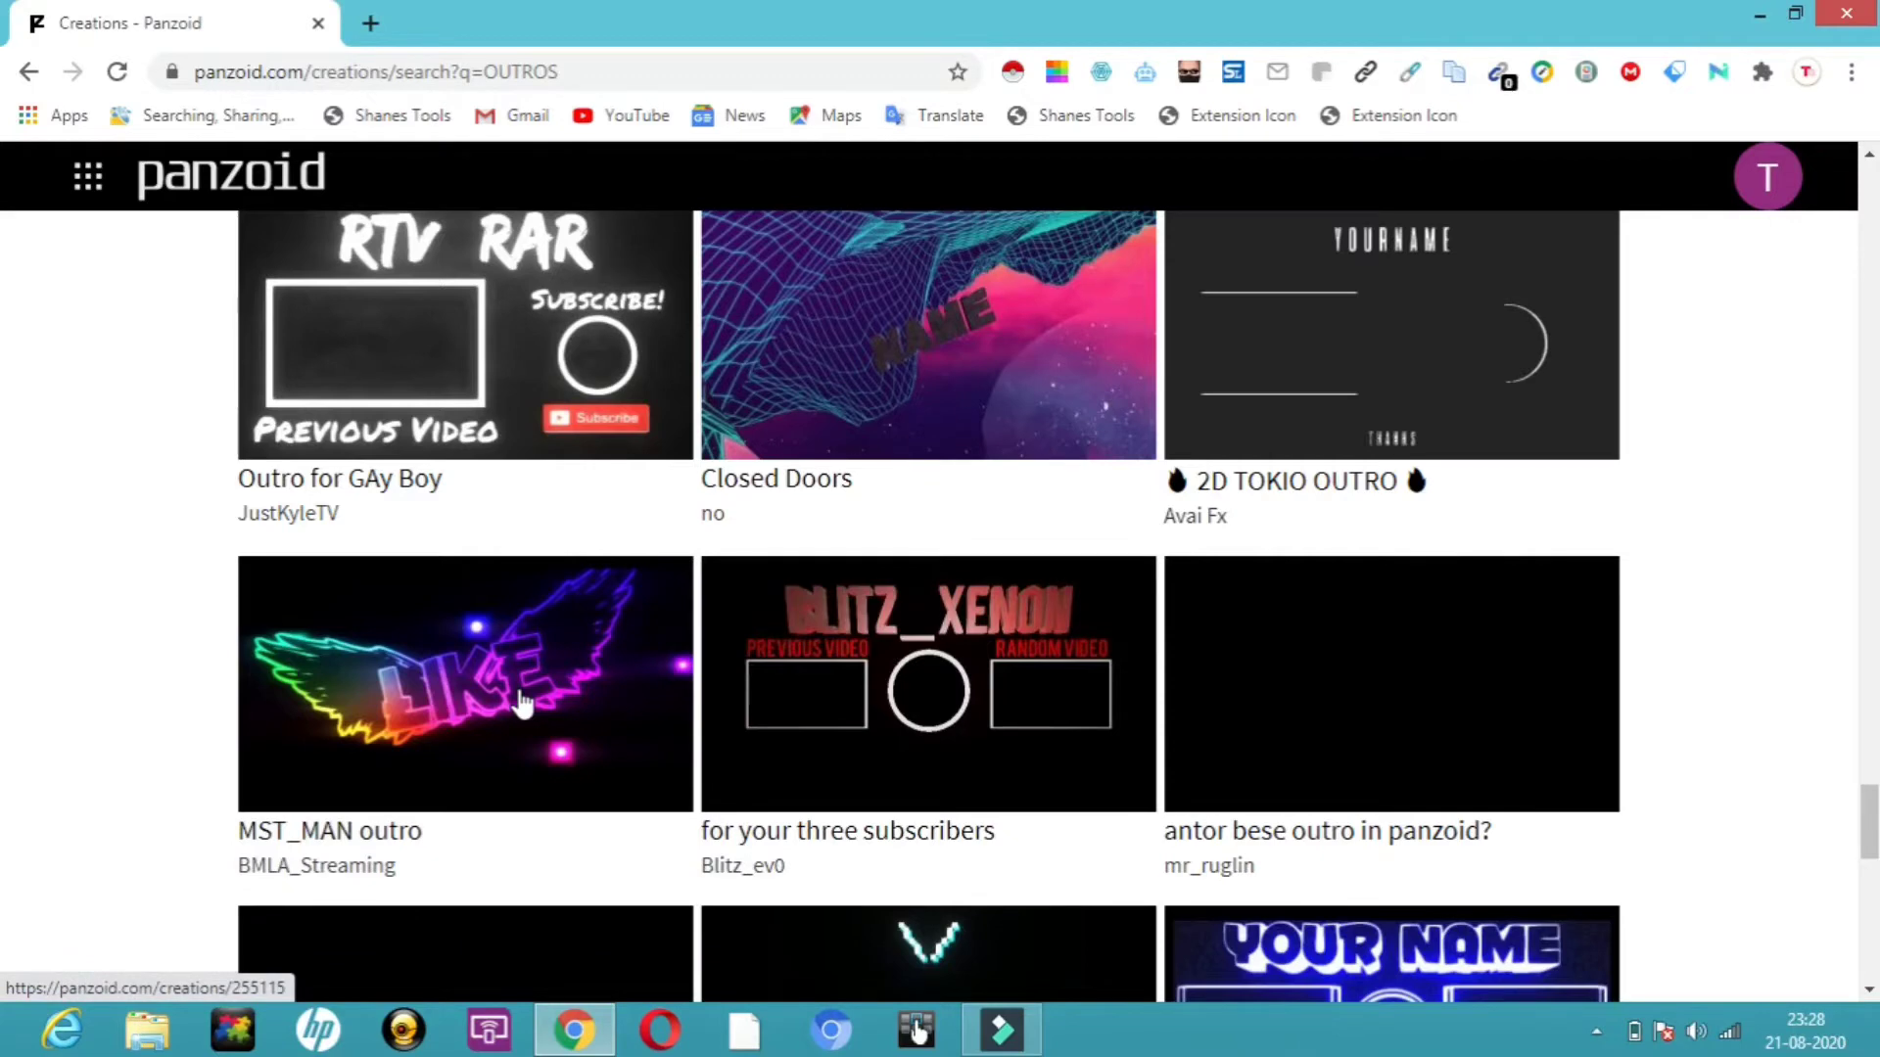
click(522, 703)
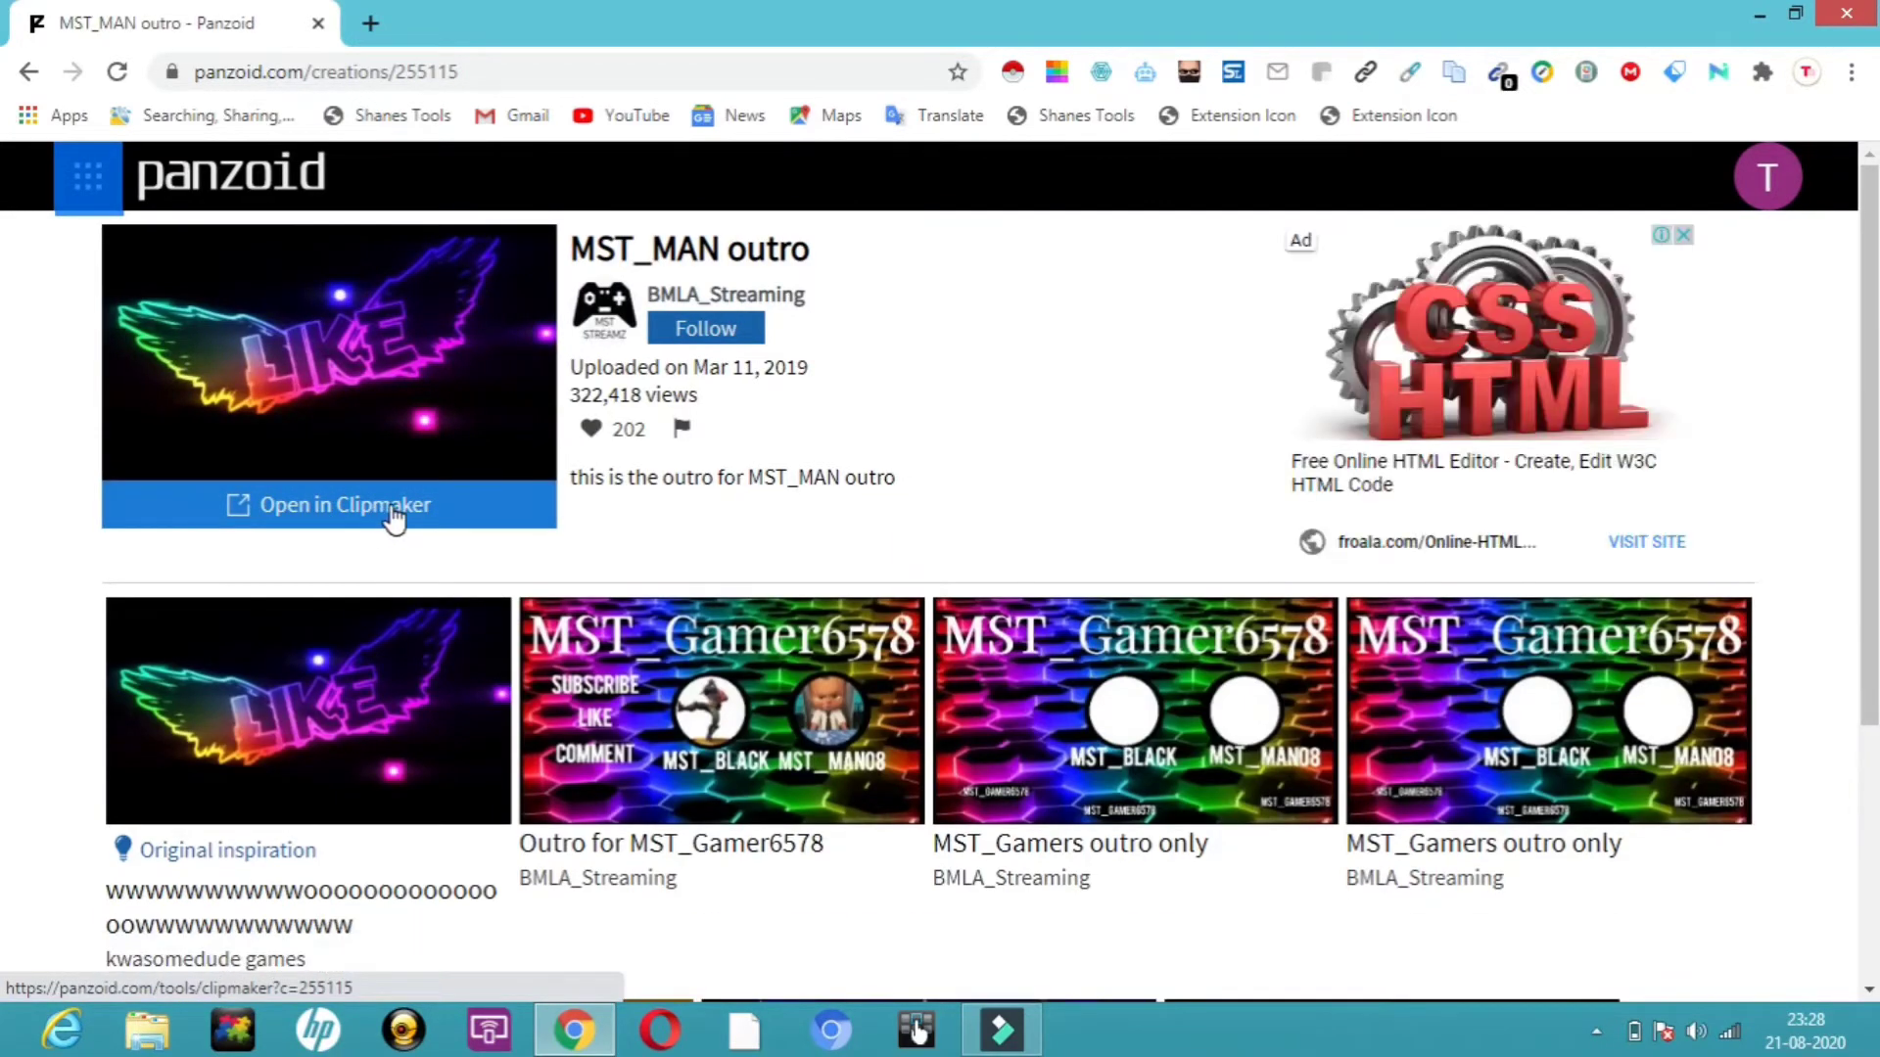
click(395, 517)
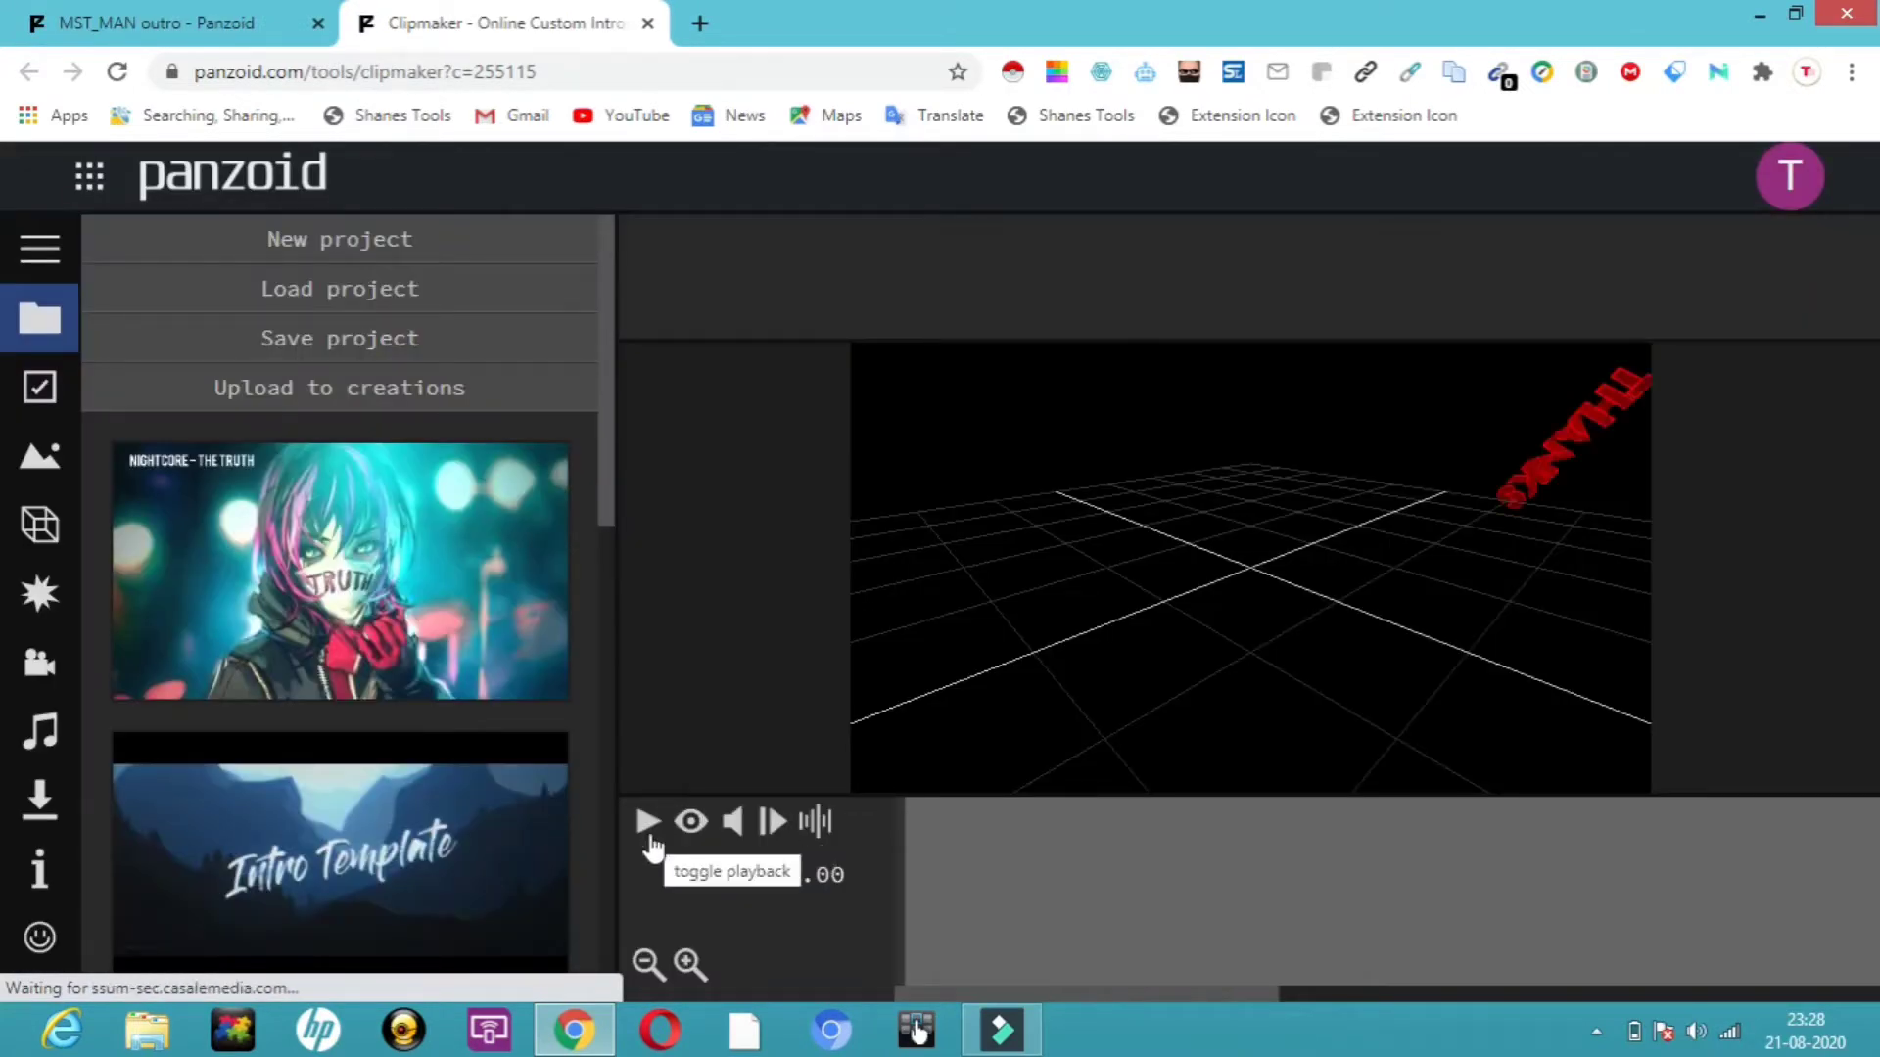
Step: Play the outro animation in the editor view and pause it
click(648, 828)
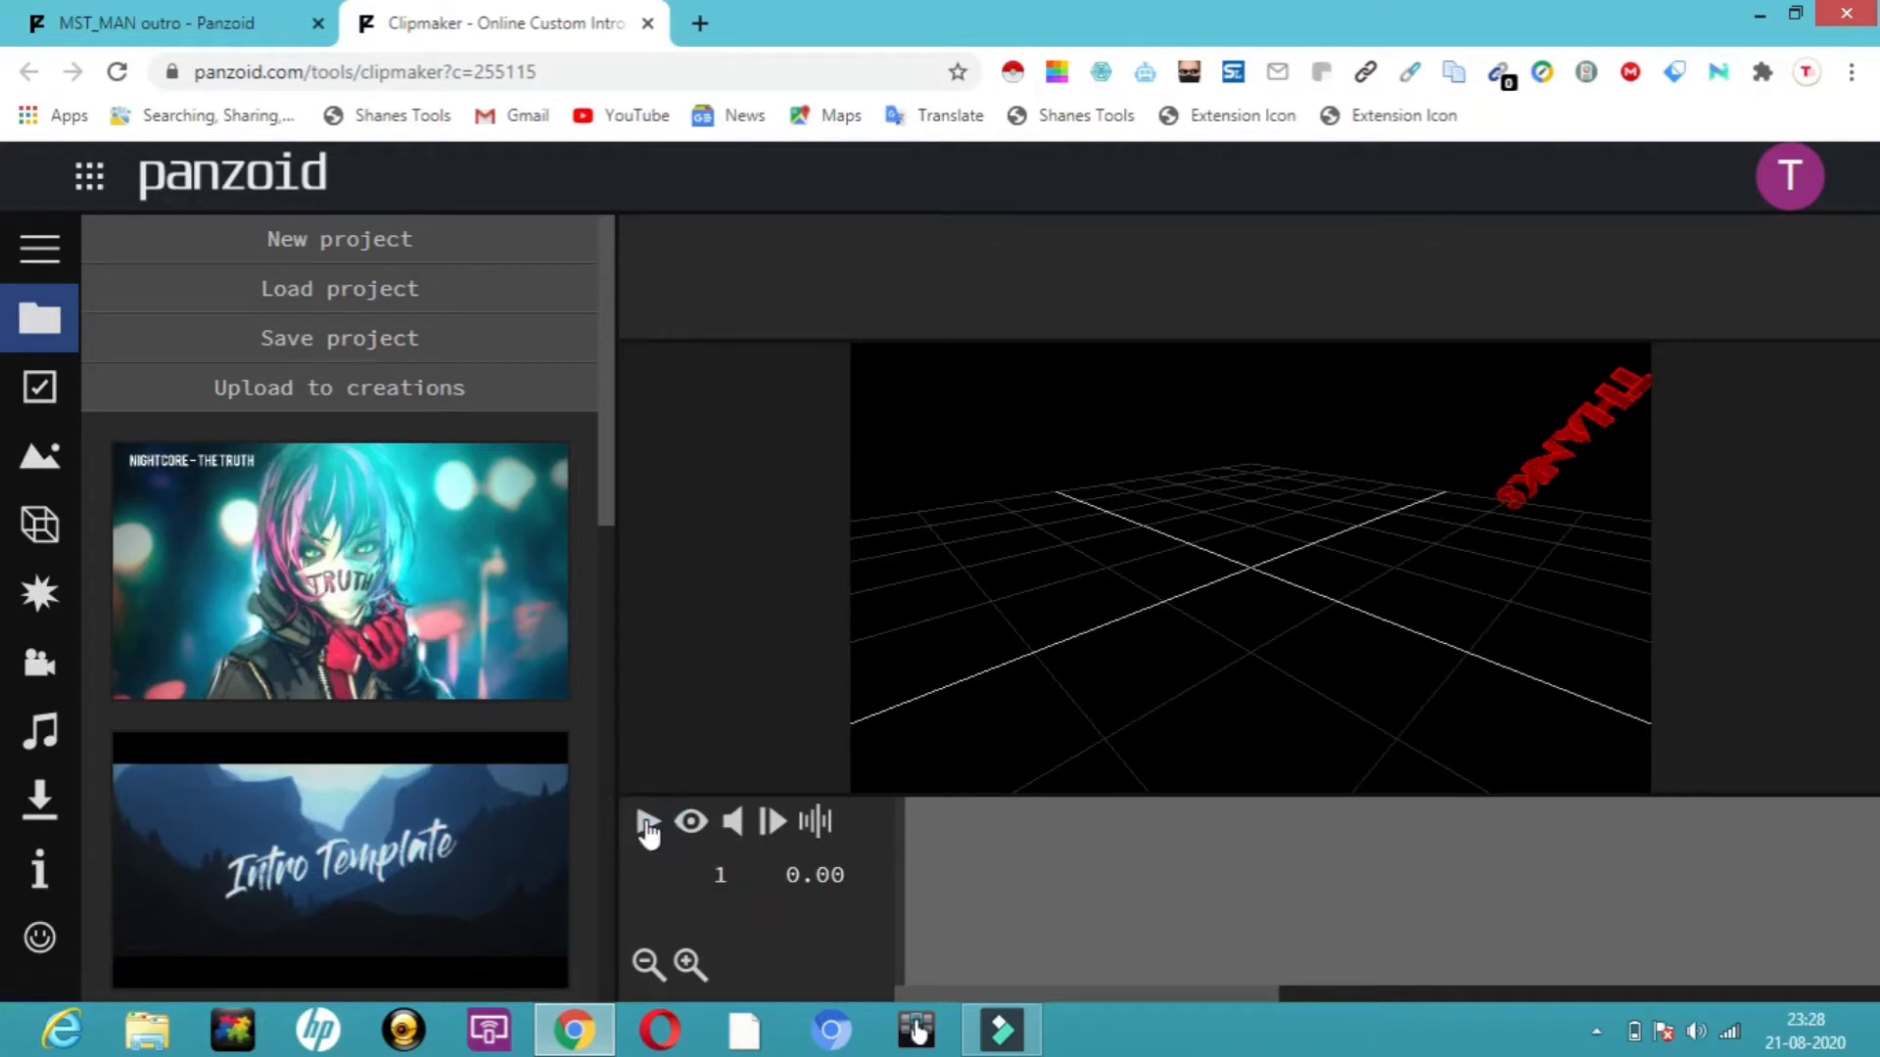
click(647, 830)
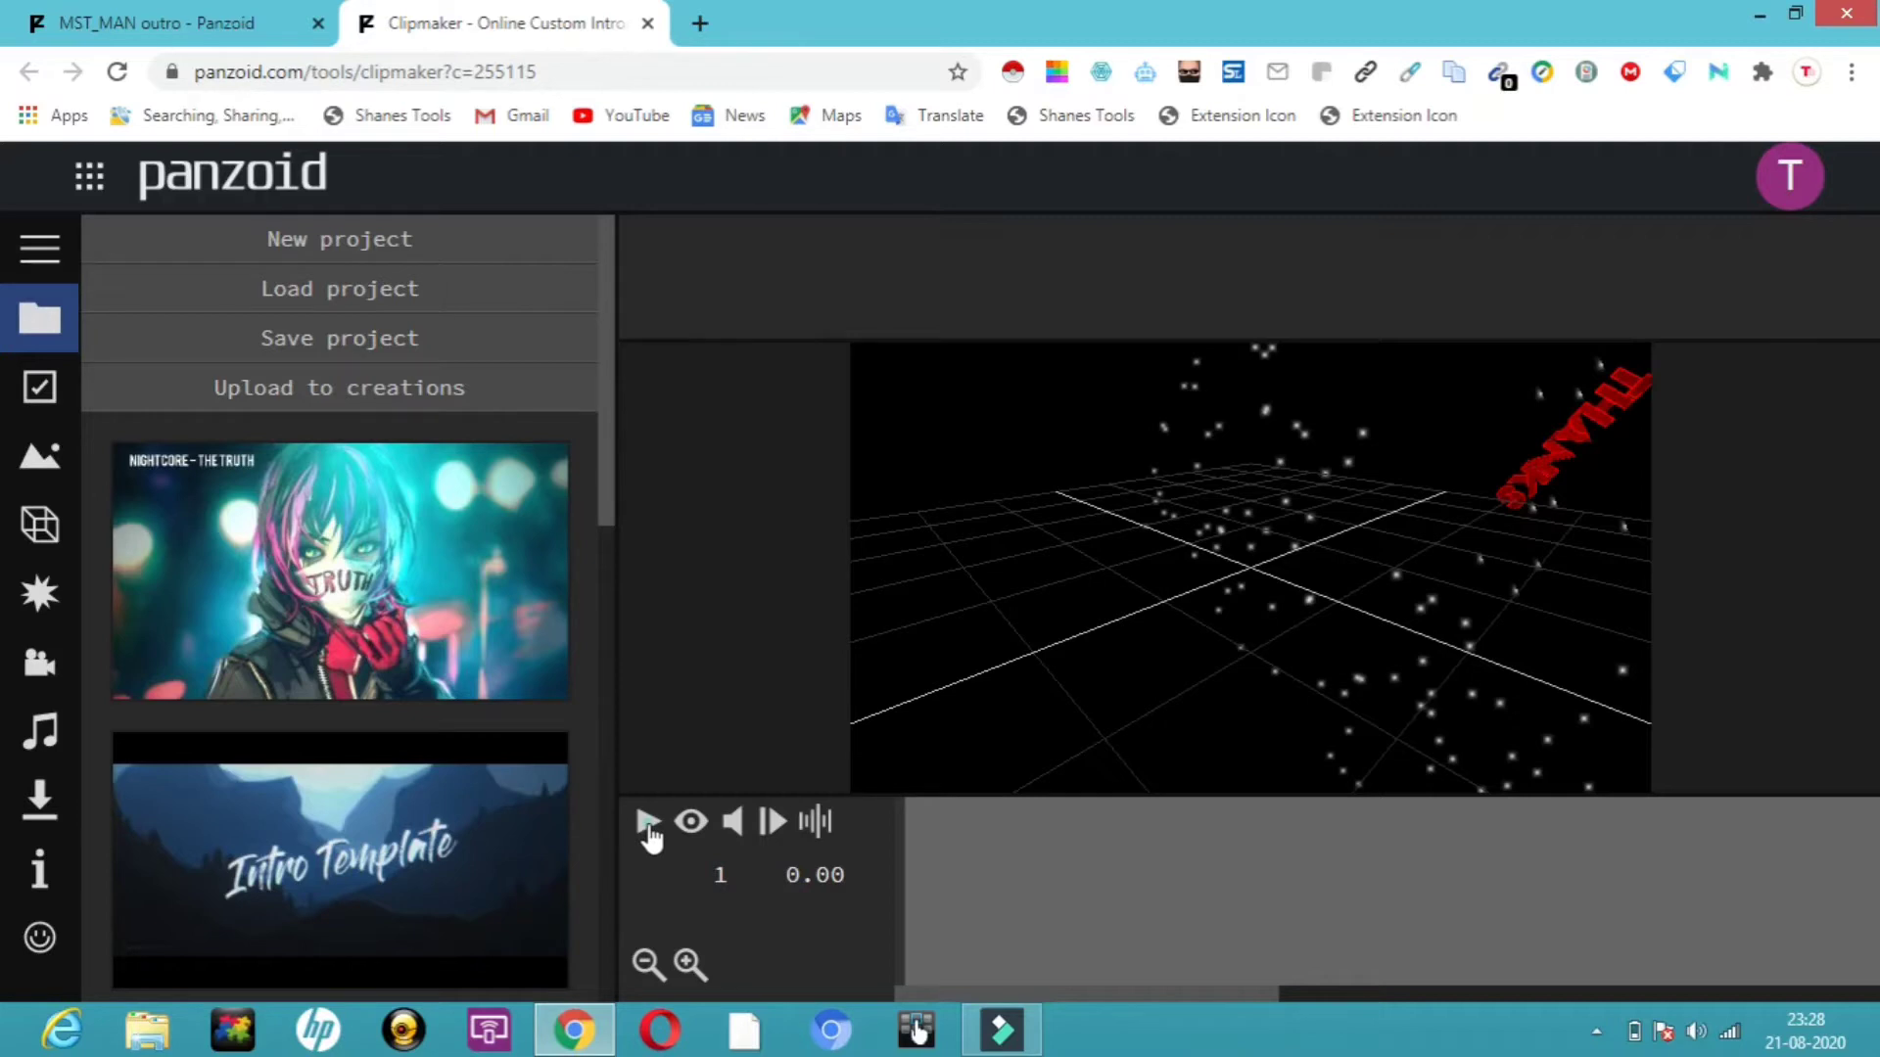
click(649, 832)
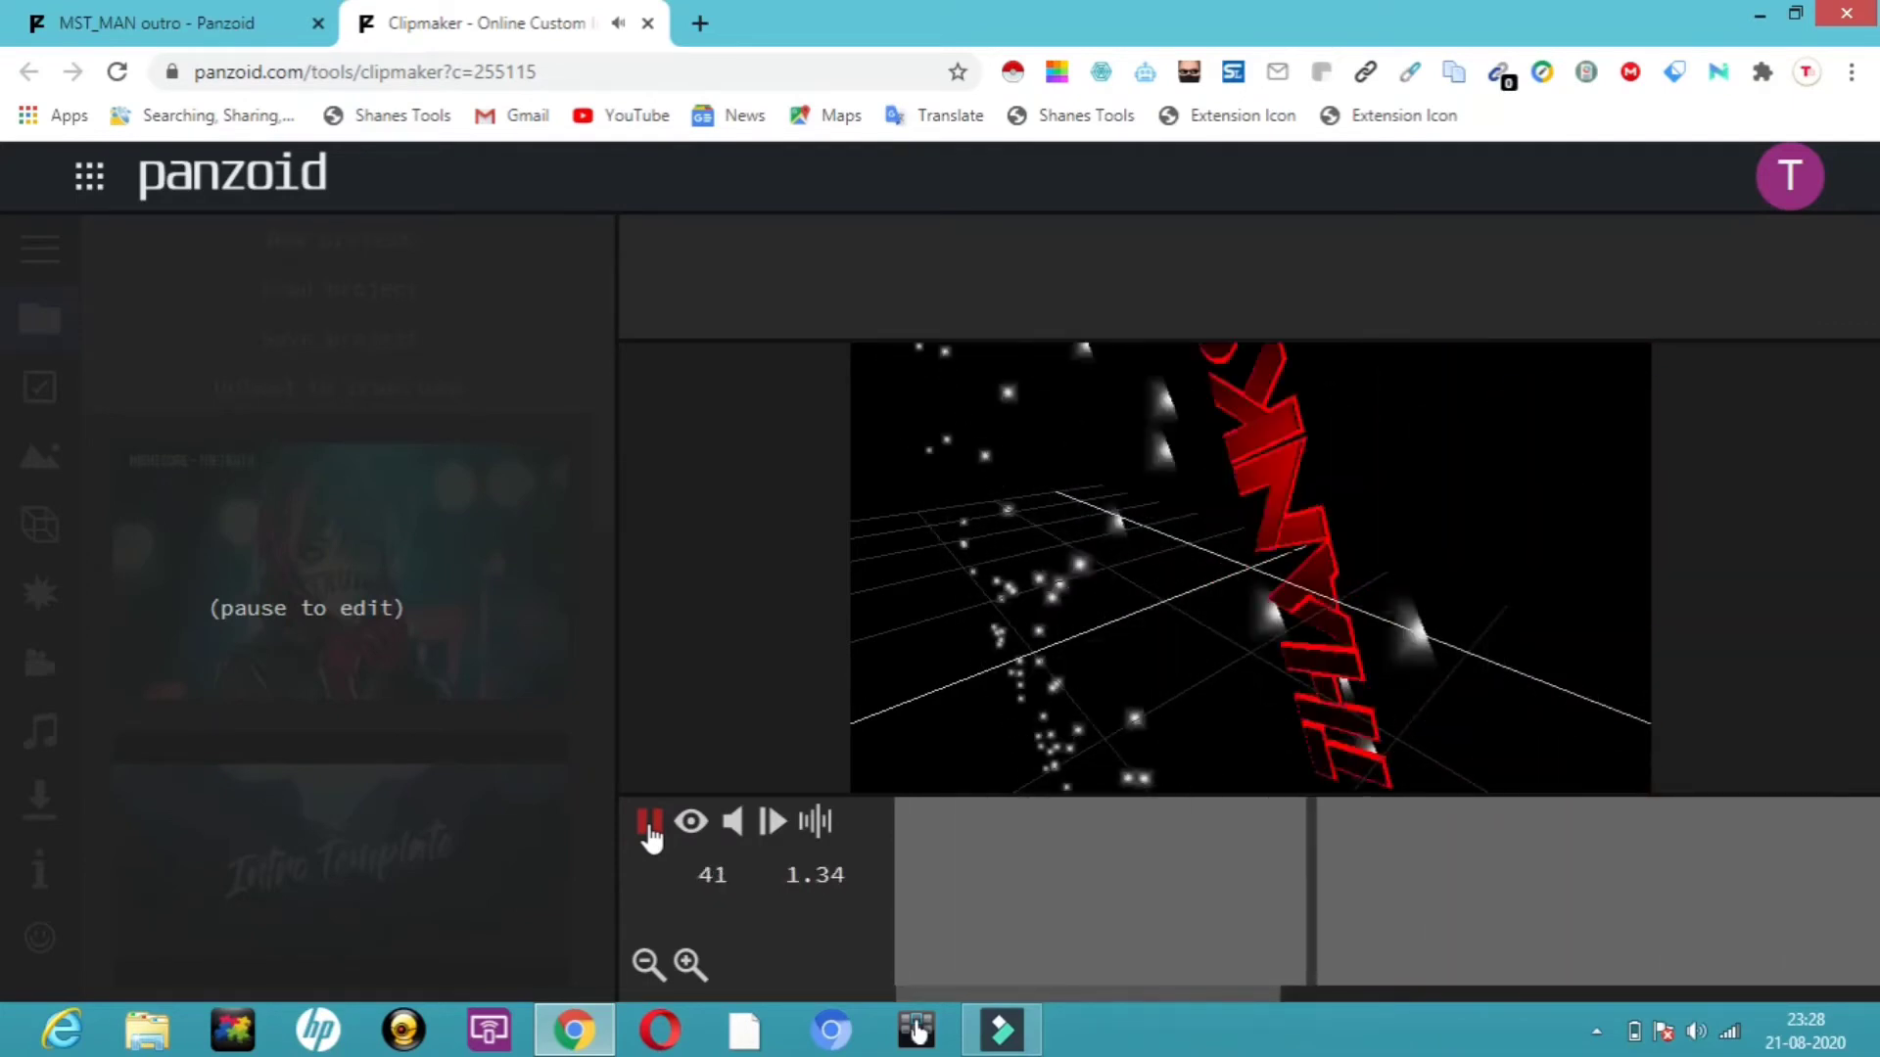
click(649, 827)
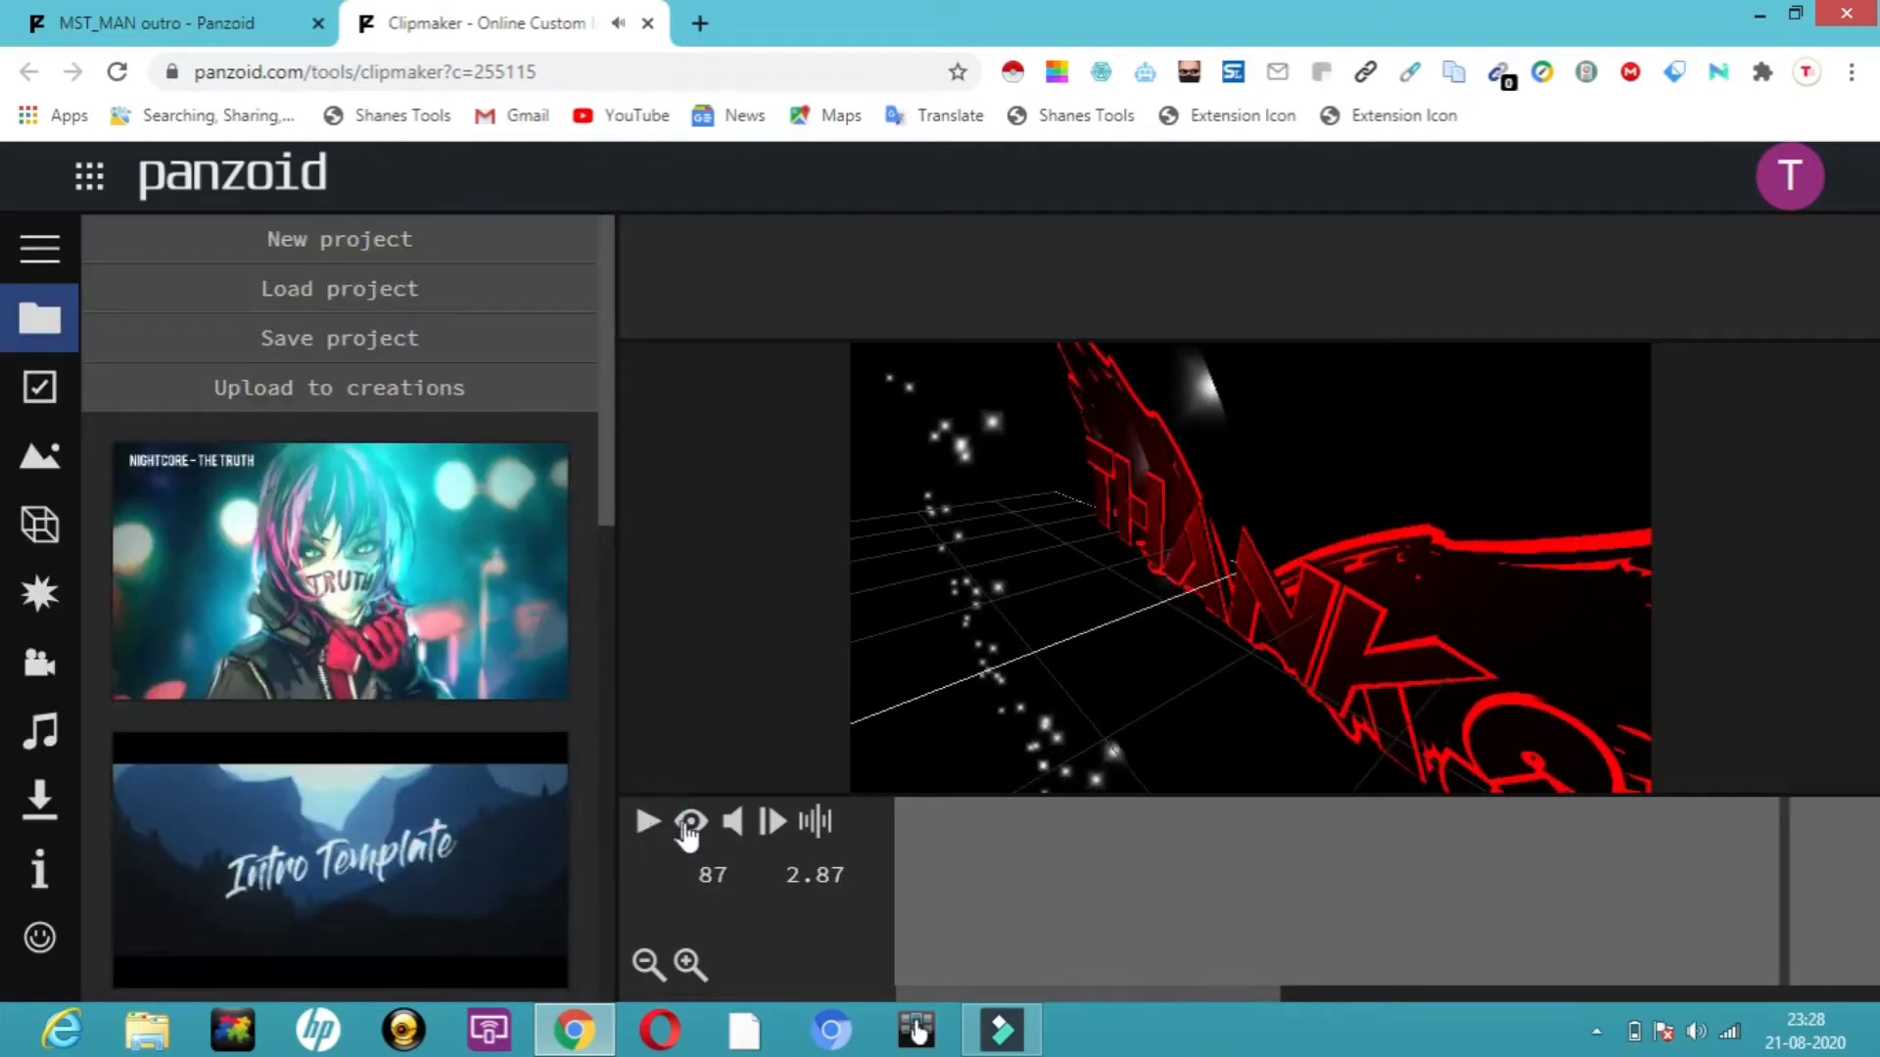
Step: Turn on the rendered preview with effects and play the outro, pausing it at the LIKE text
click(691, 827)
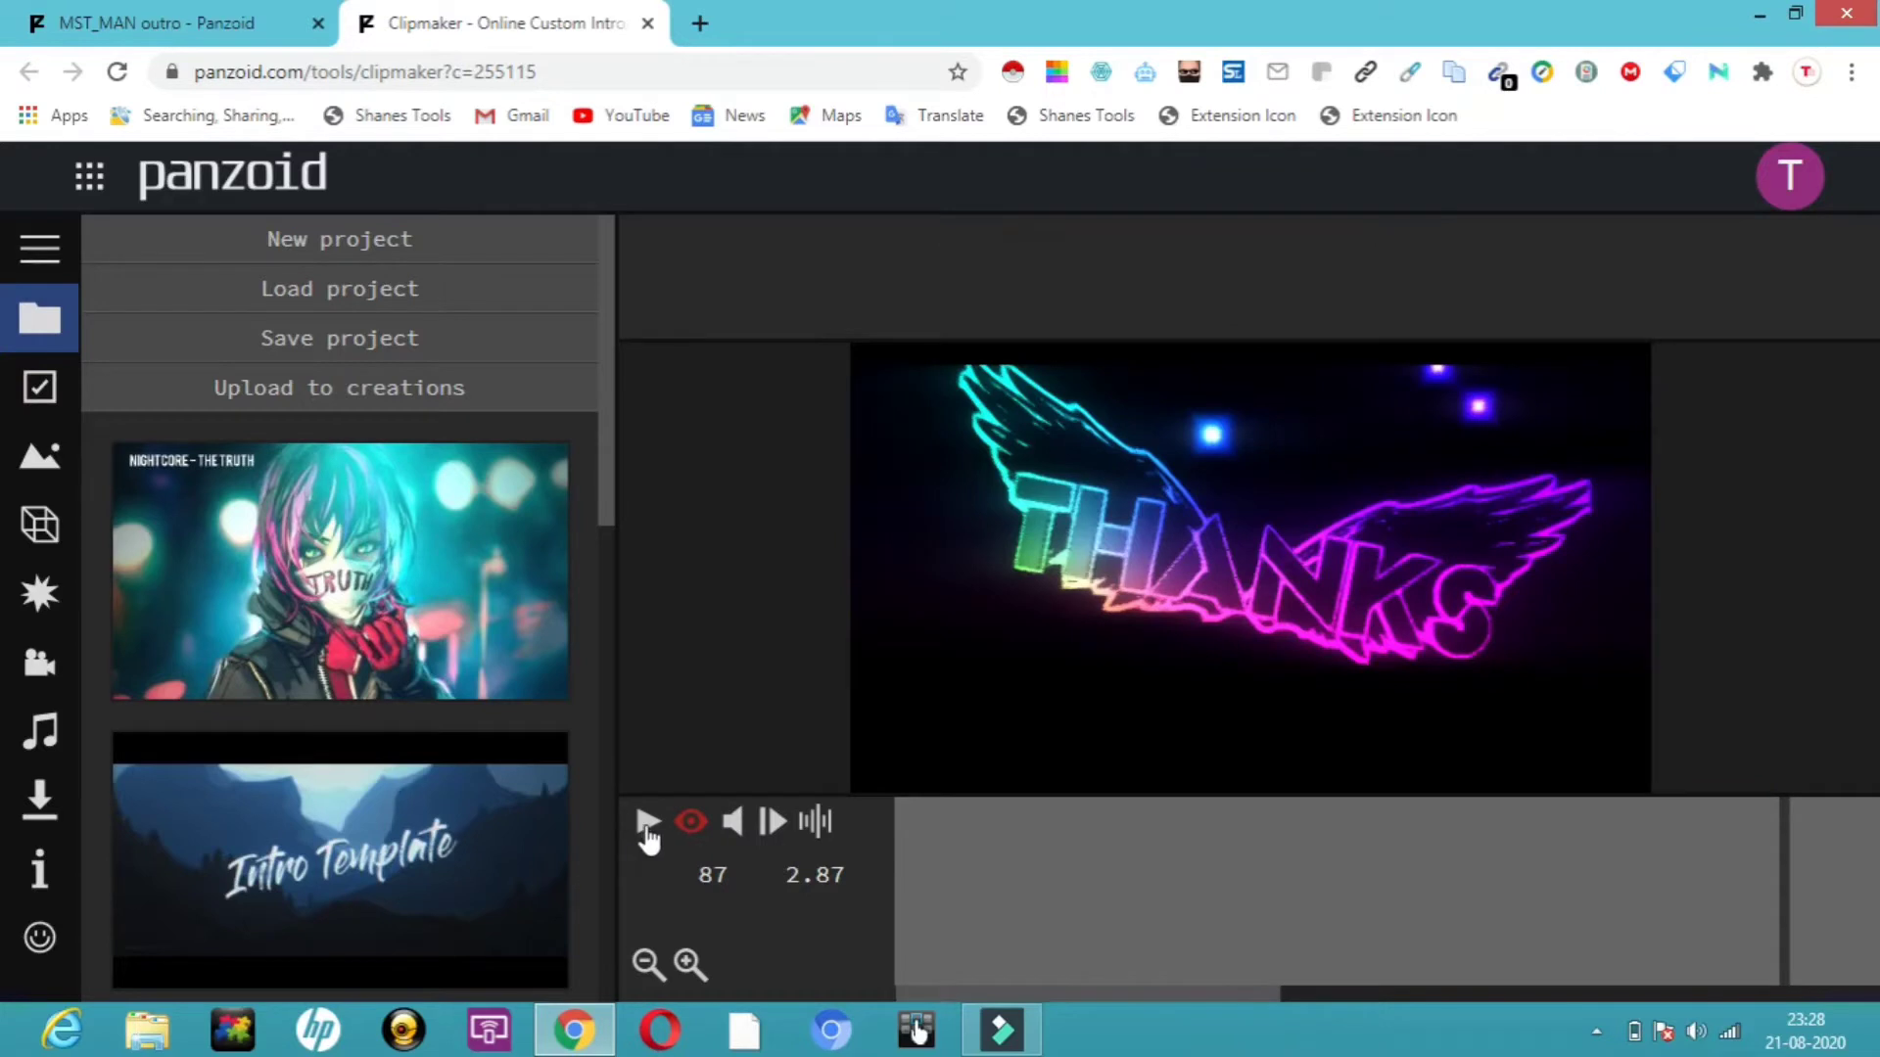
click(646, 830)
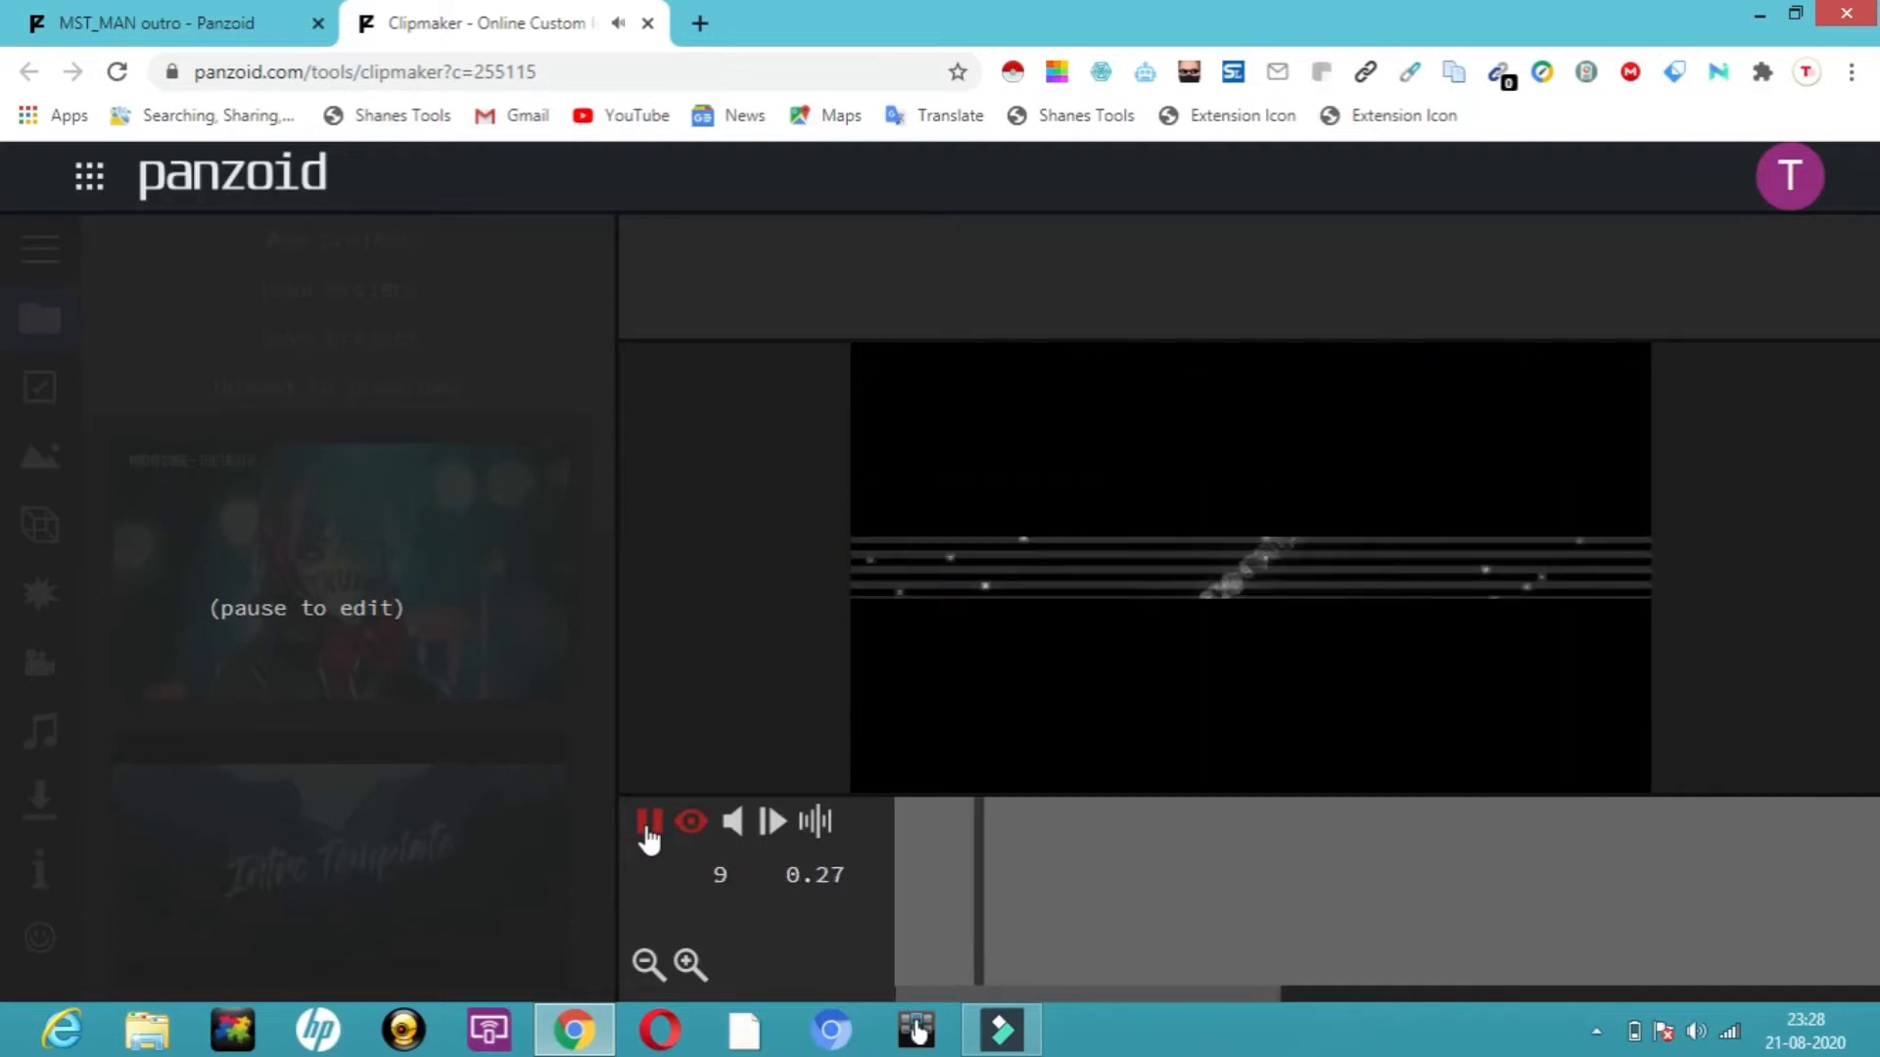
click(648, 828)
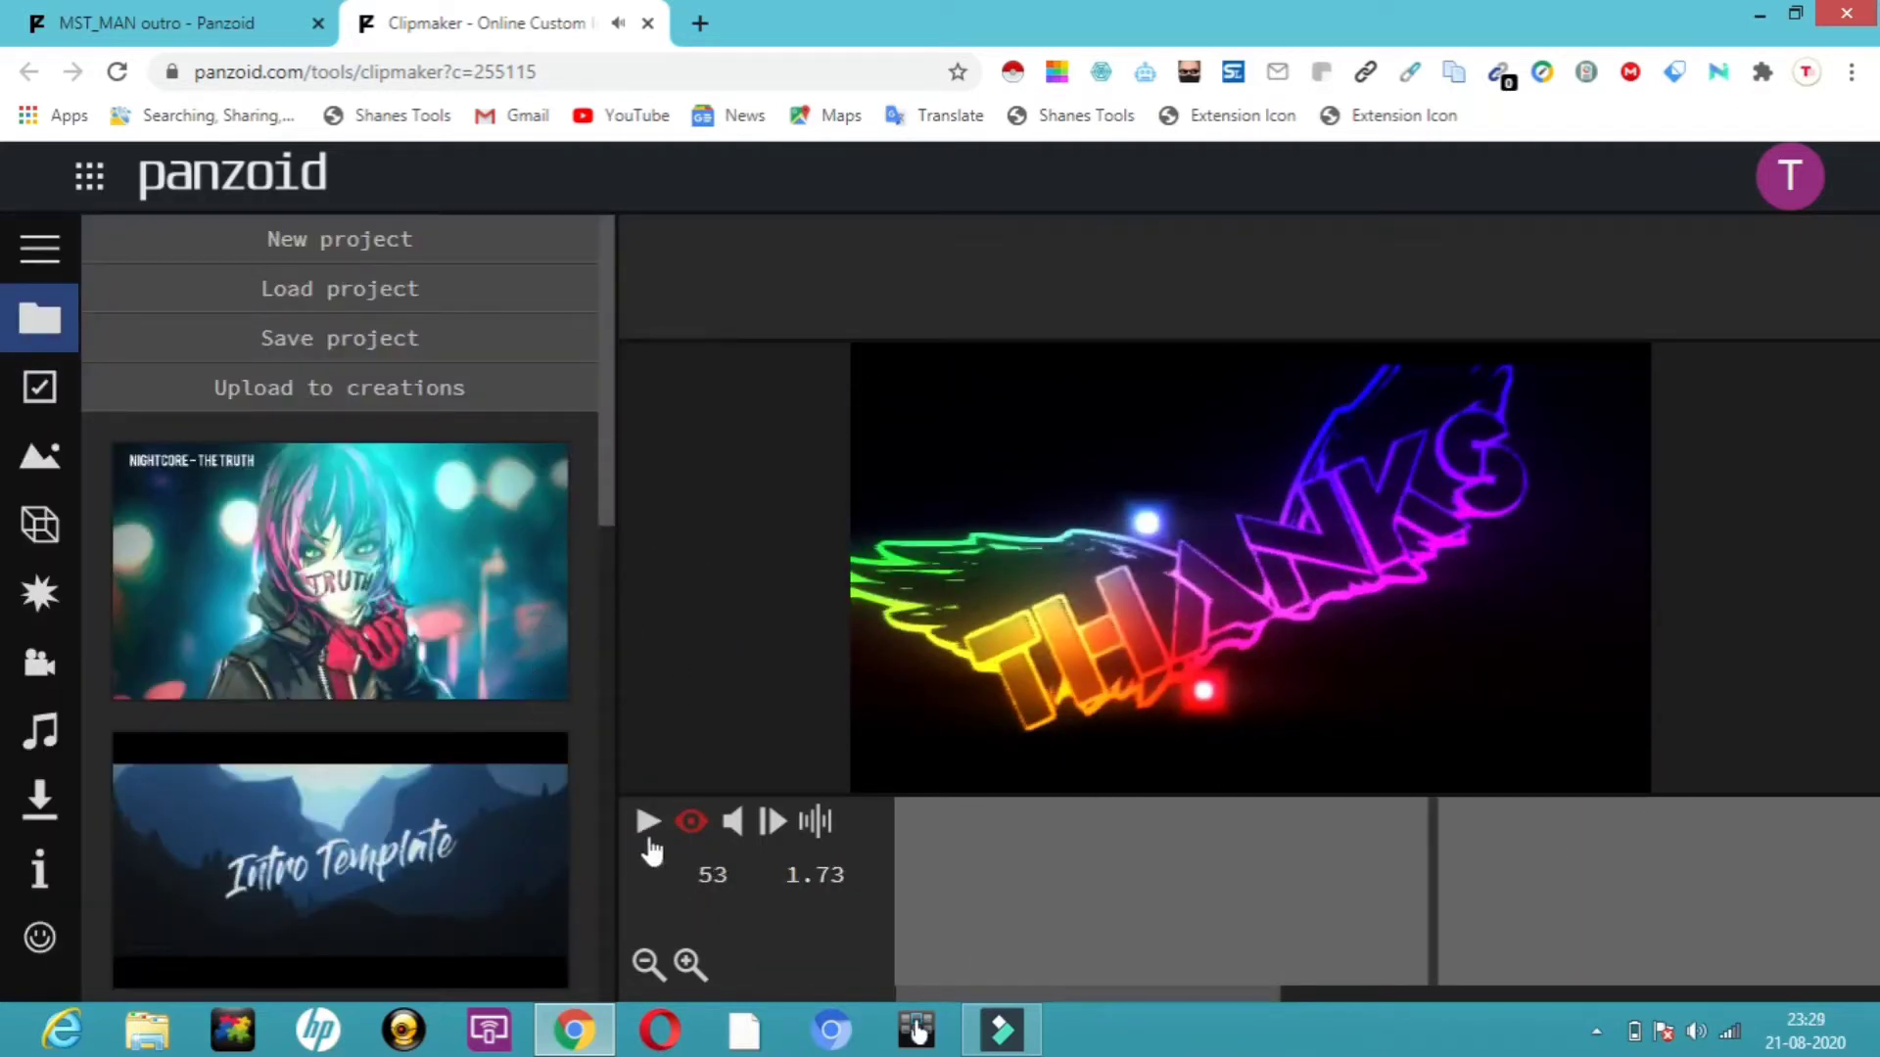
click(648, 828)
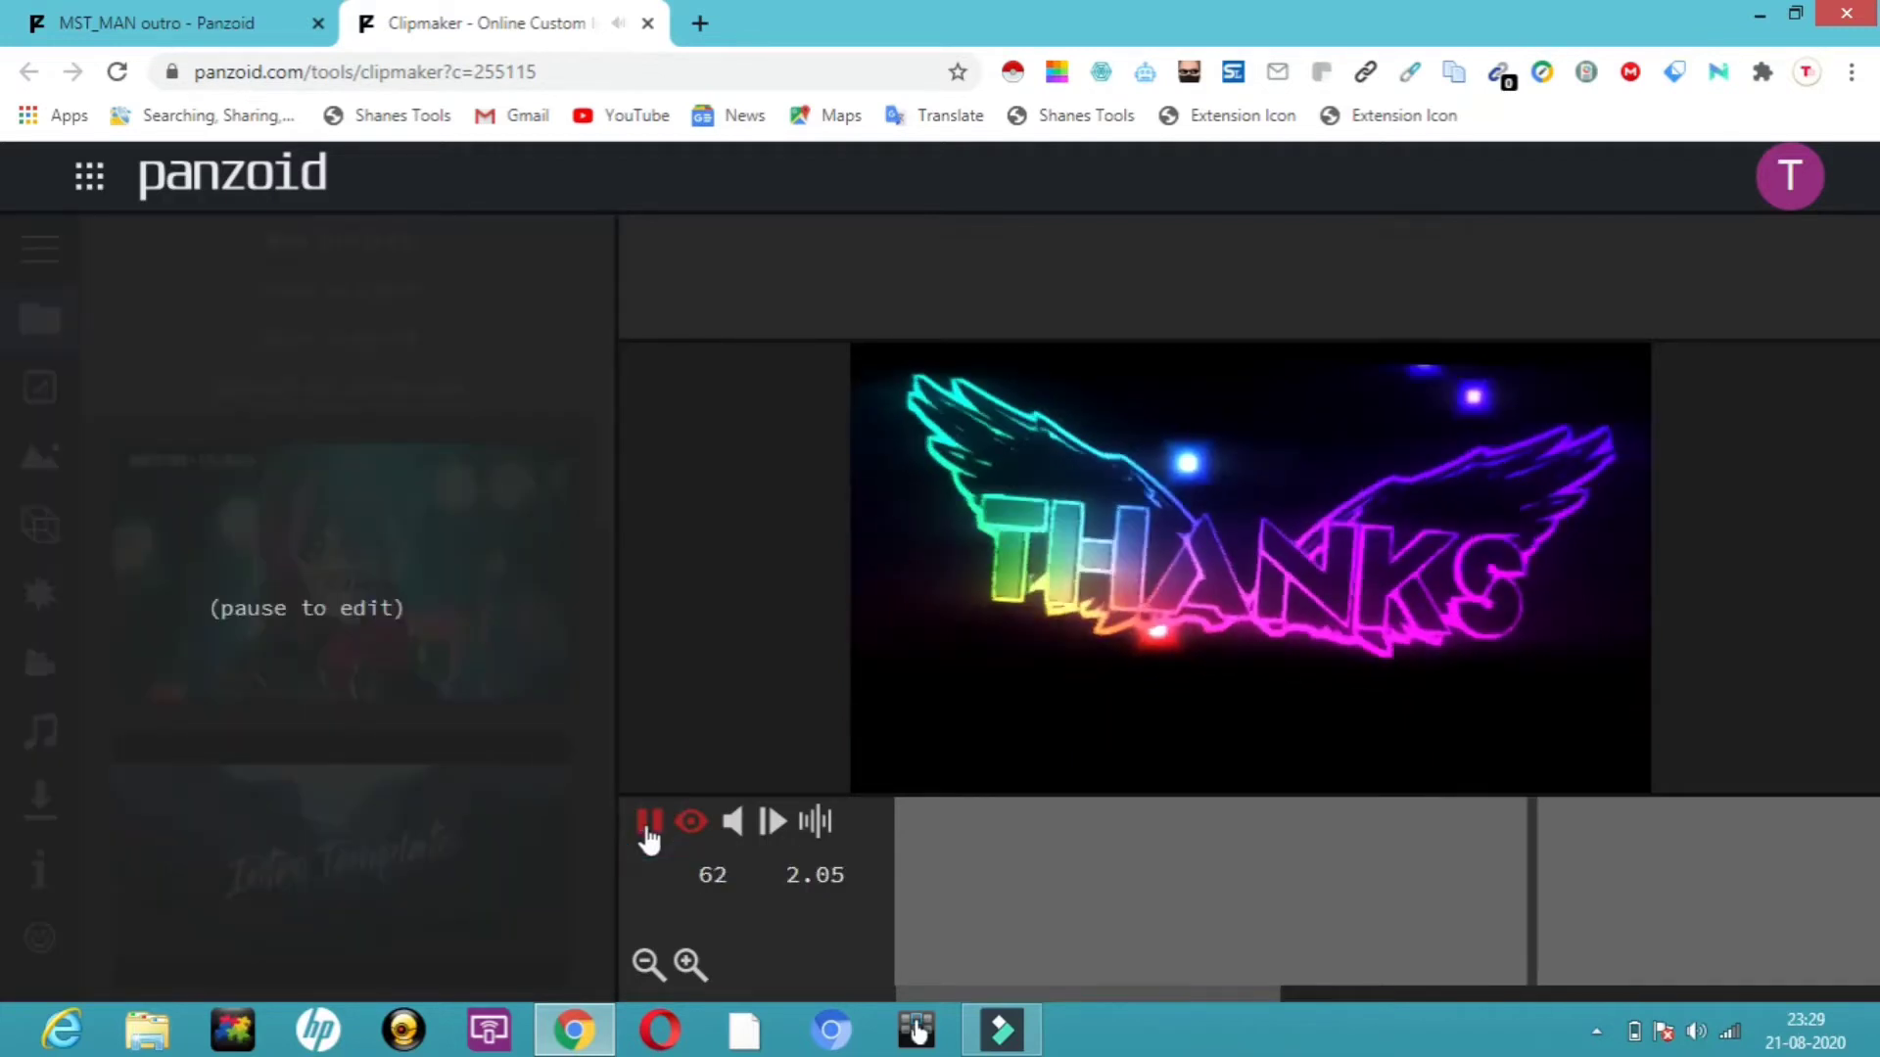
click(648, 830)
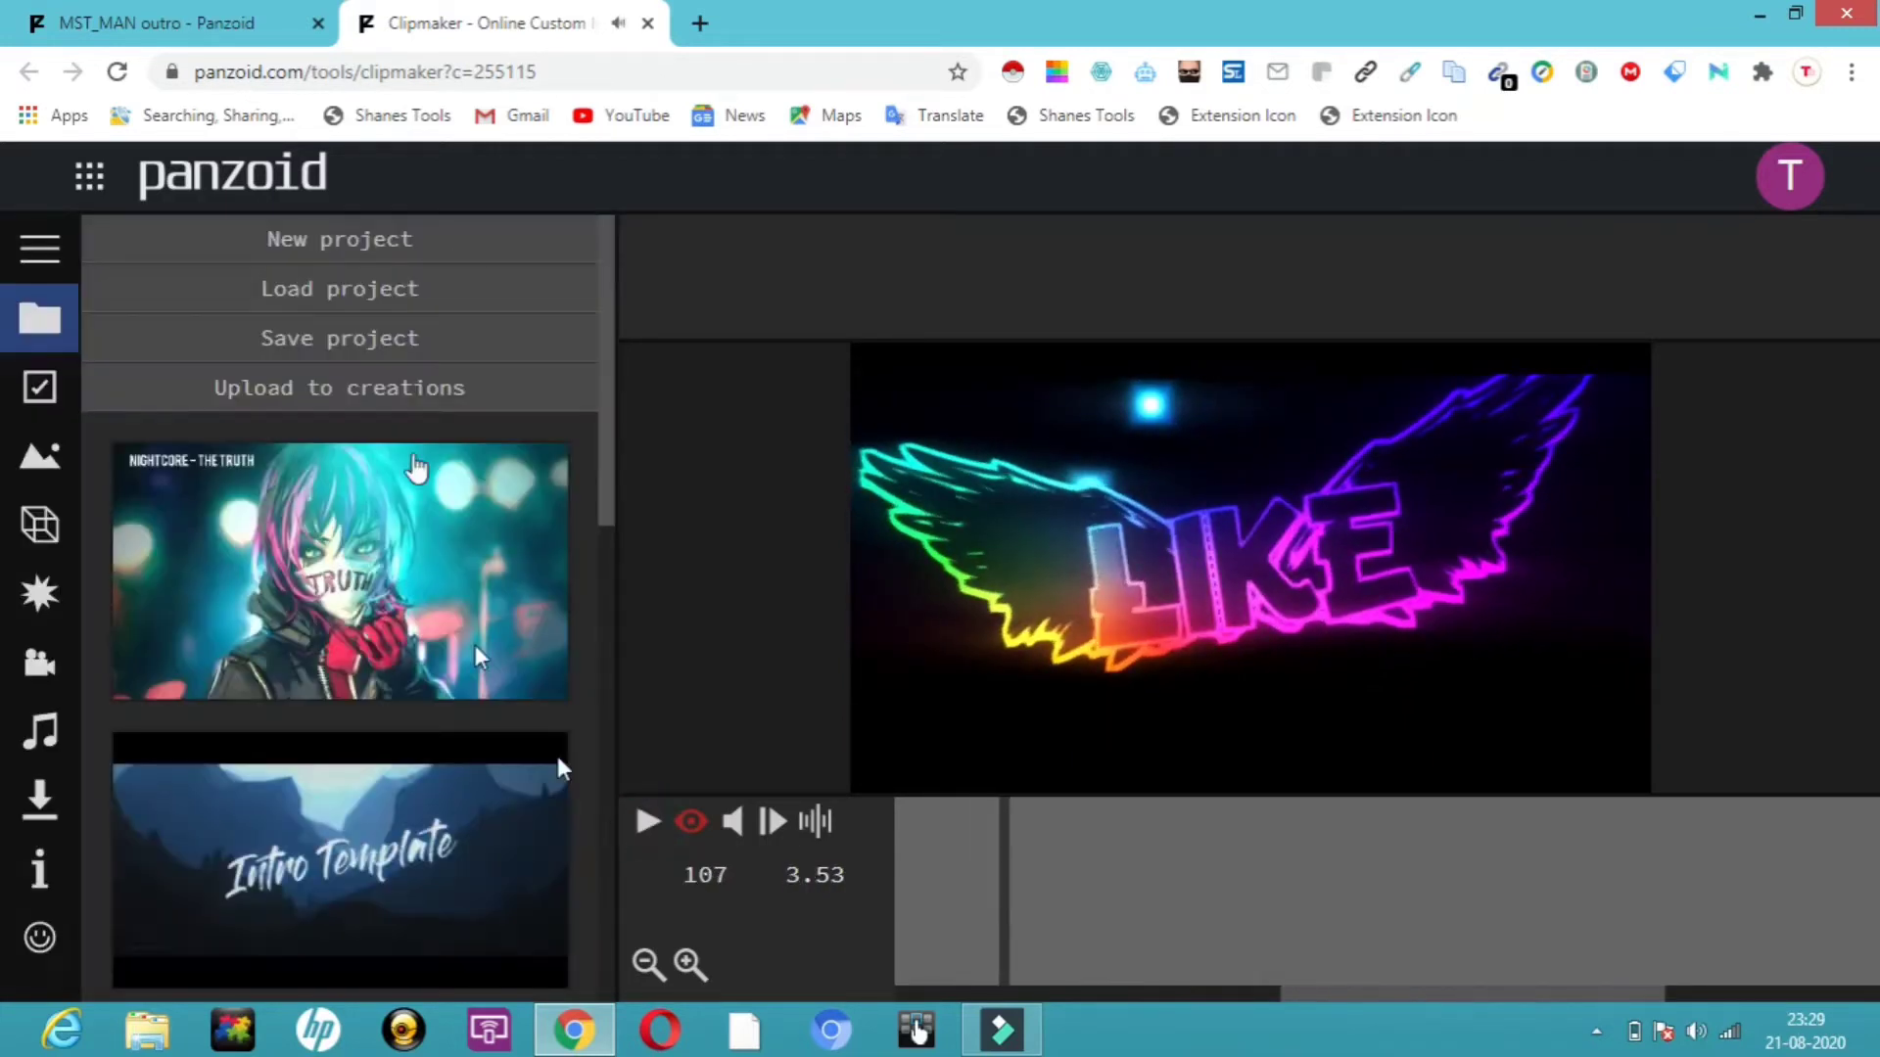
Step: Change the first "thanks" text object in group thx to LEARN EXPLORE AND GROW HIGH and set its font to The Bold Font
click(46, 534)
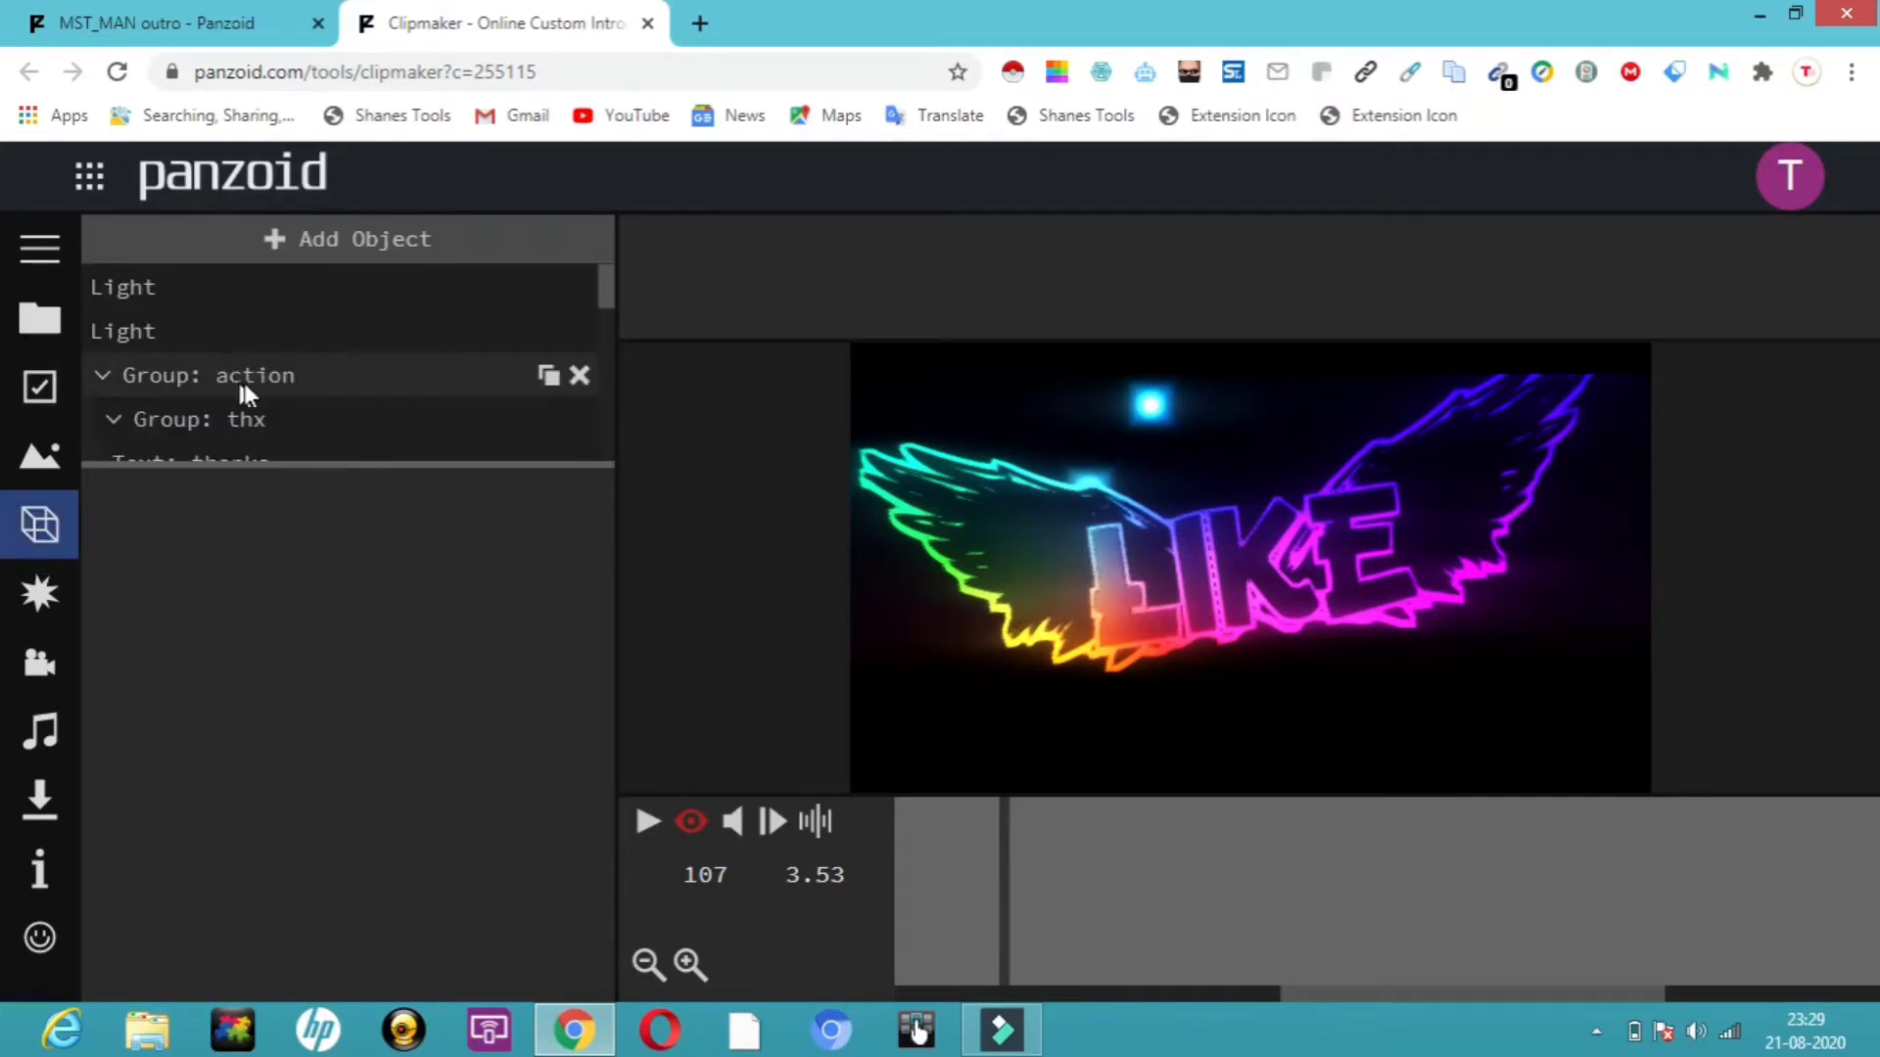
drag(603, 288, 605, 308)
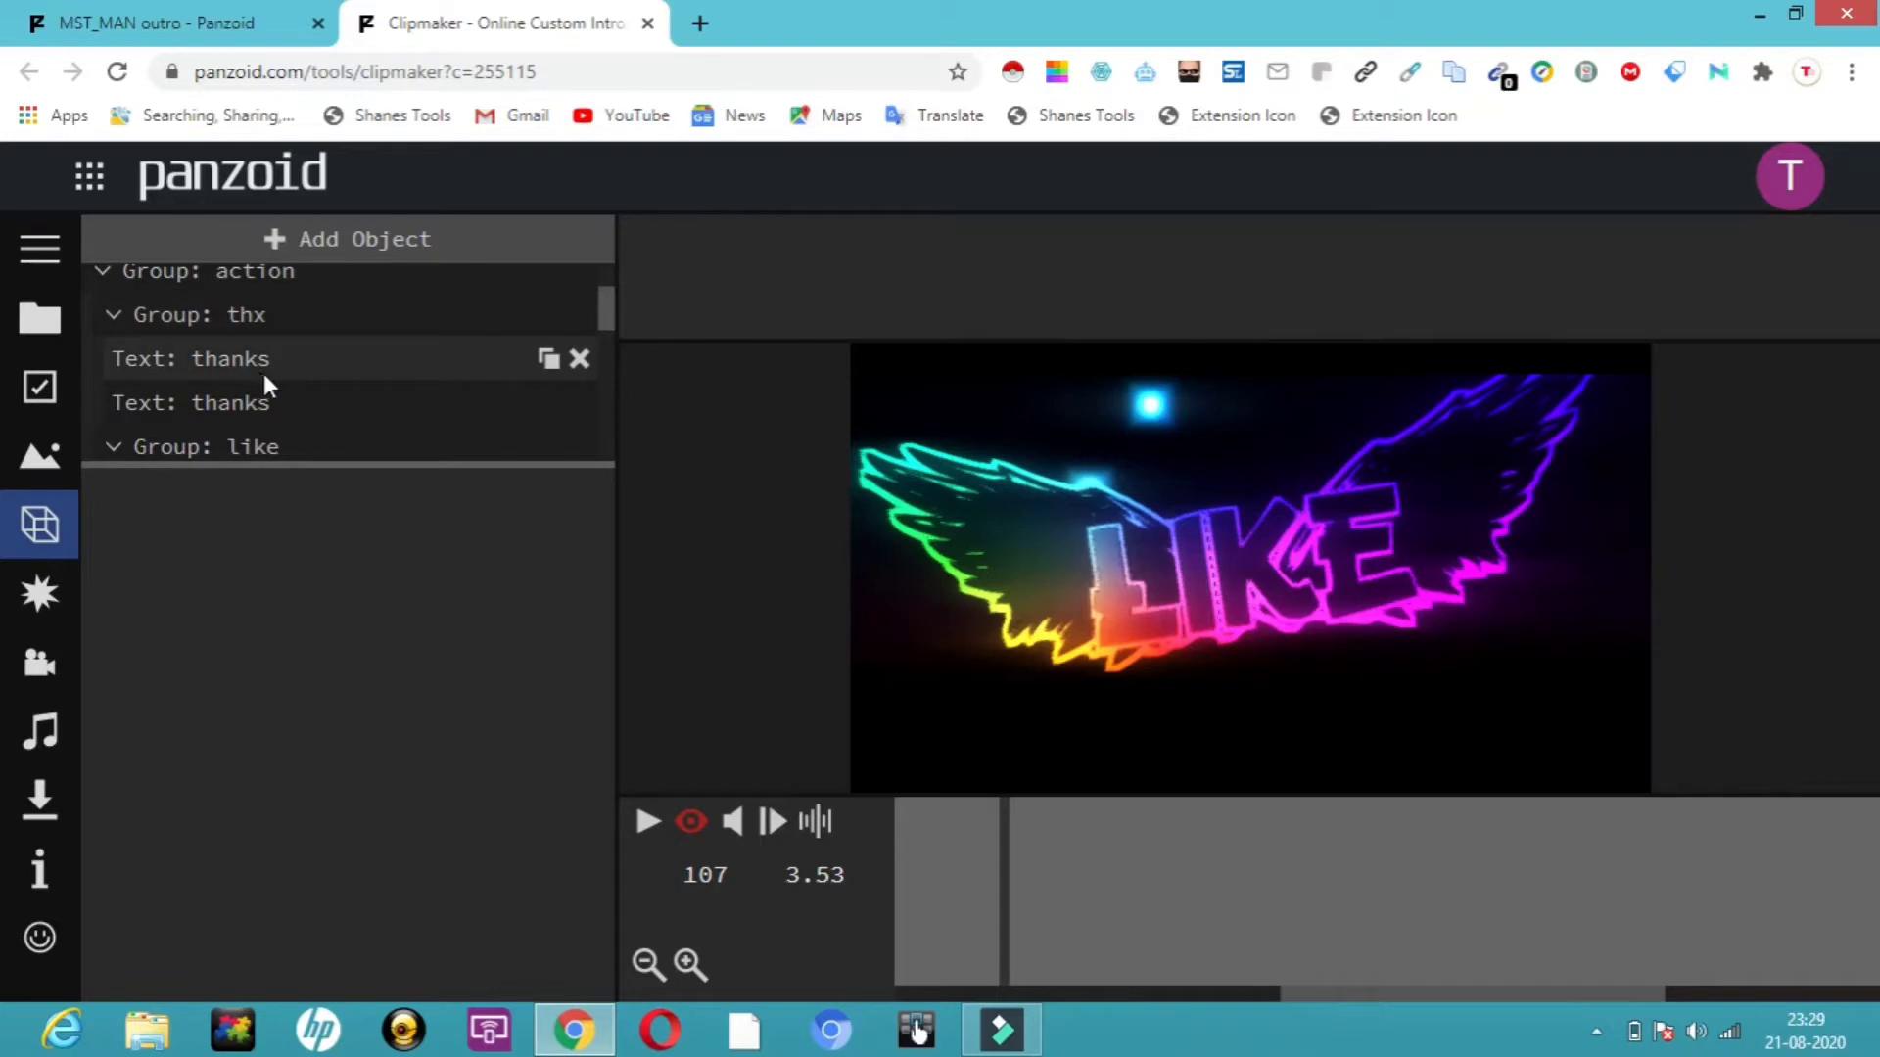
click(288, 362)
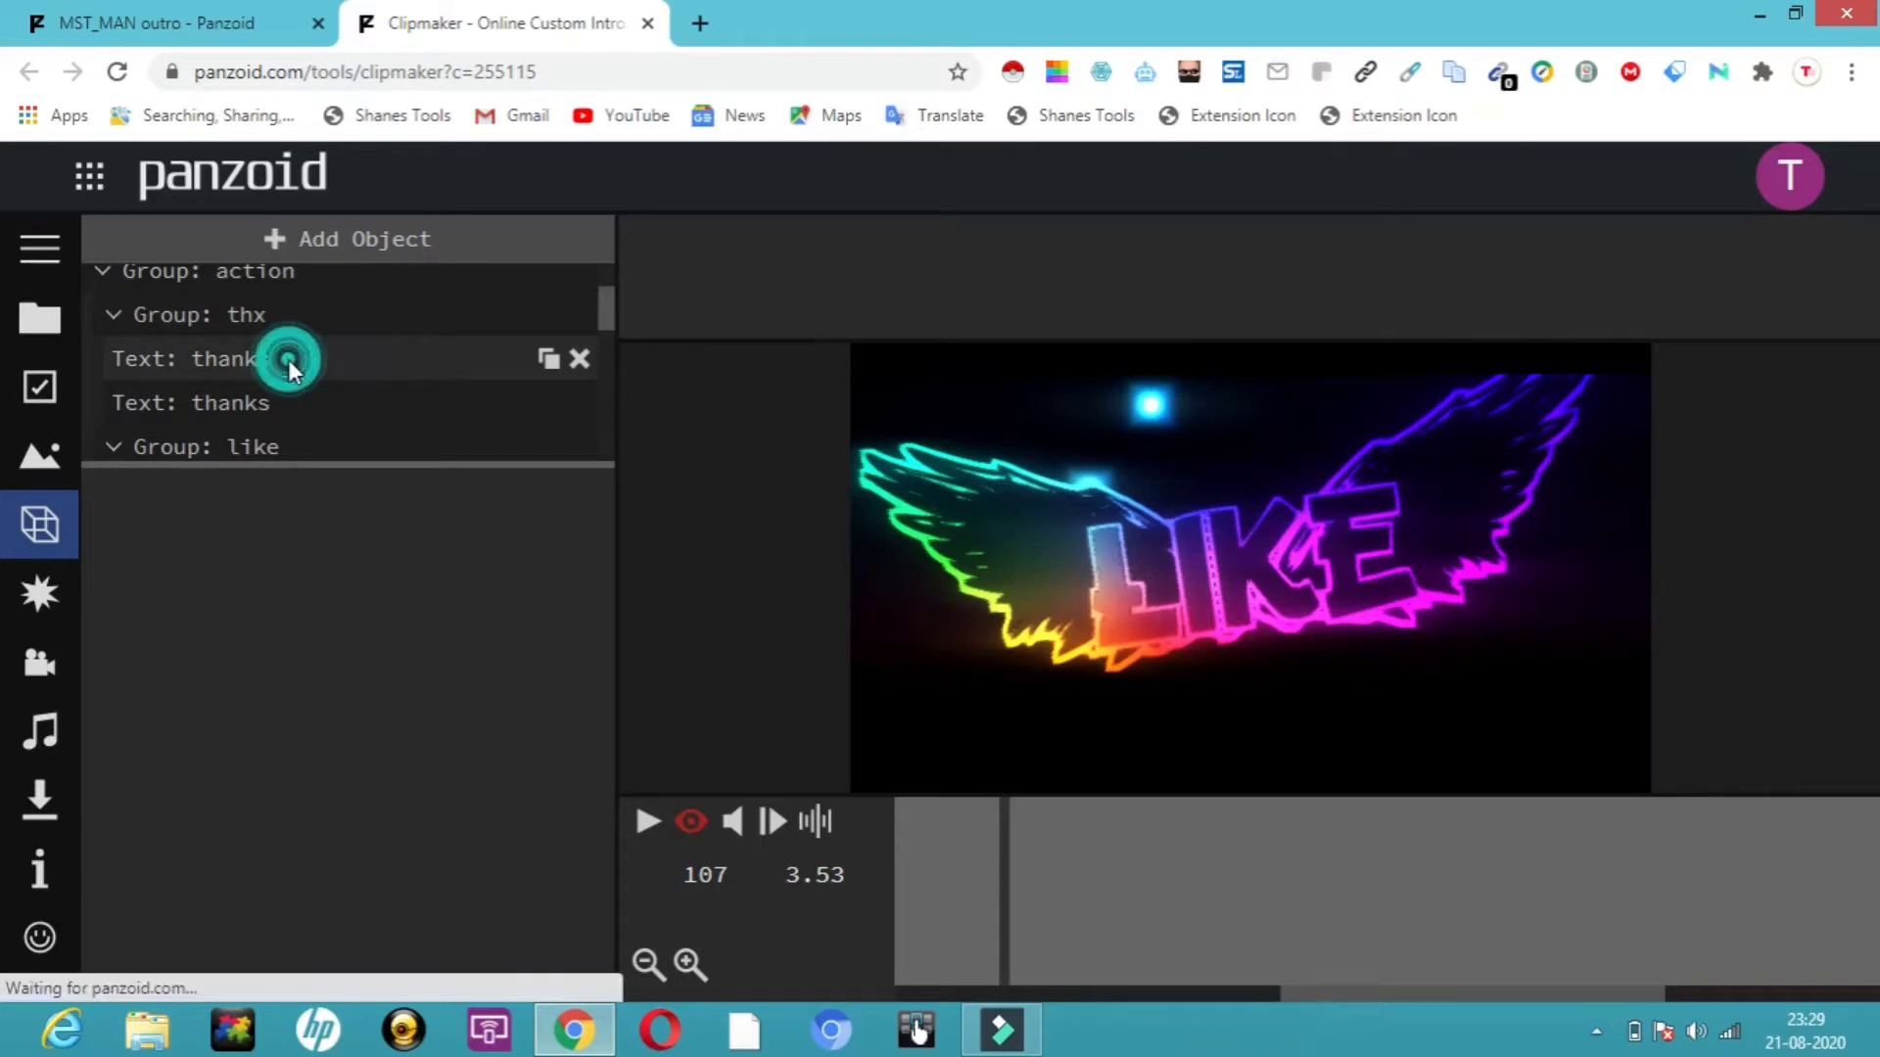
click(212, 559)
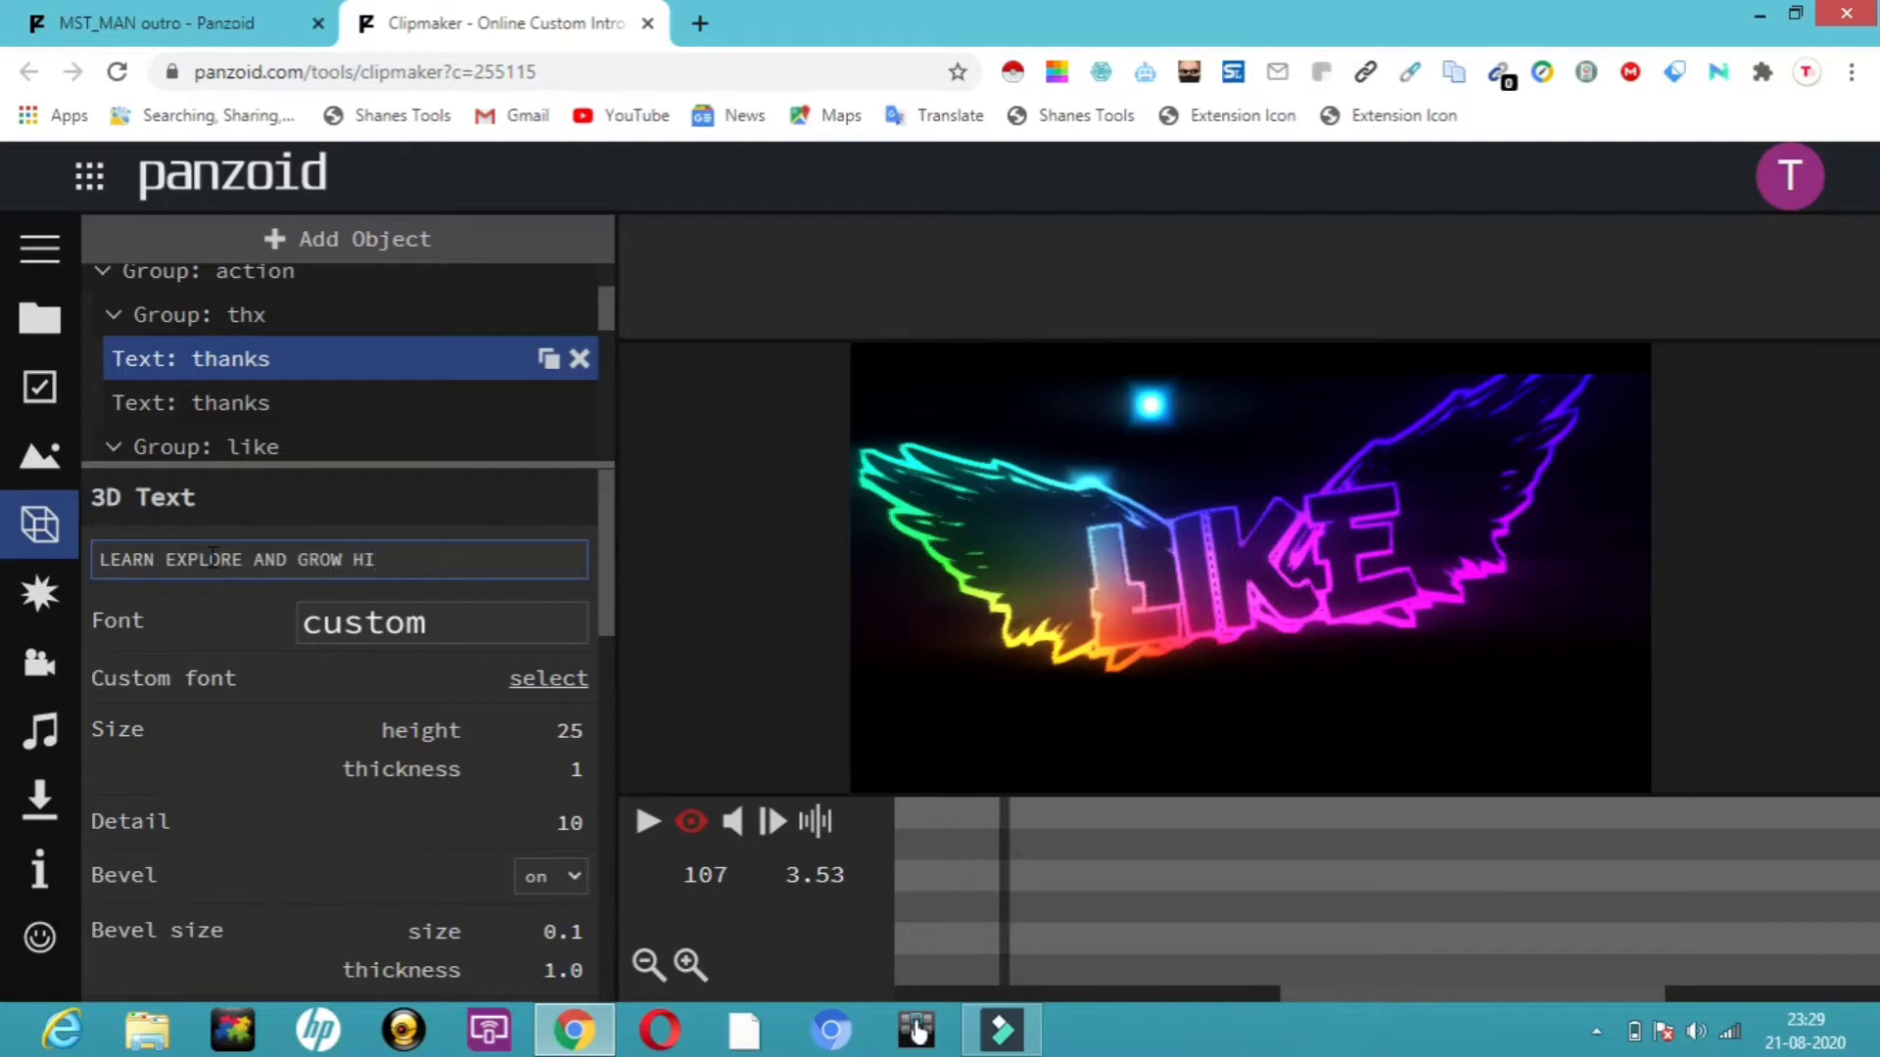
click(383, 627)
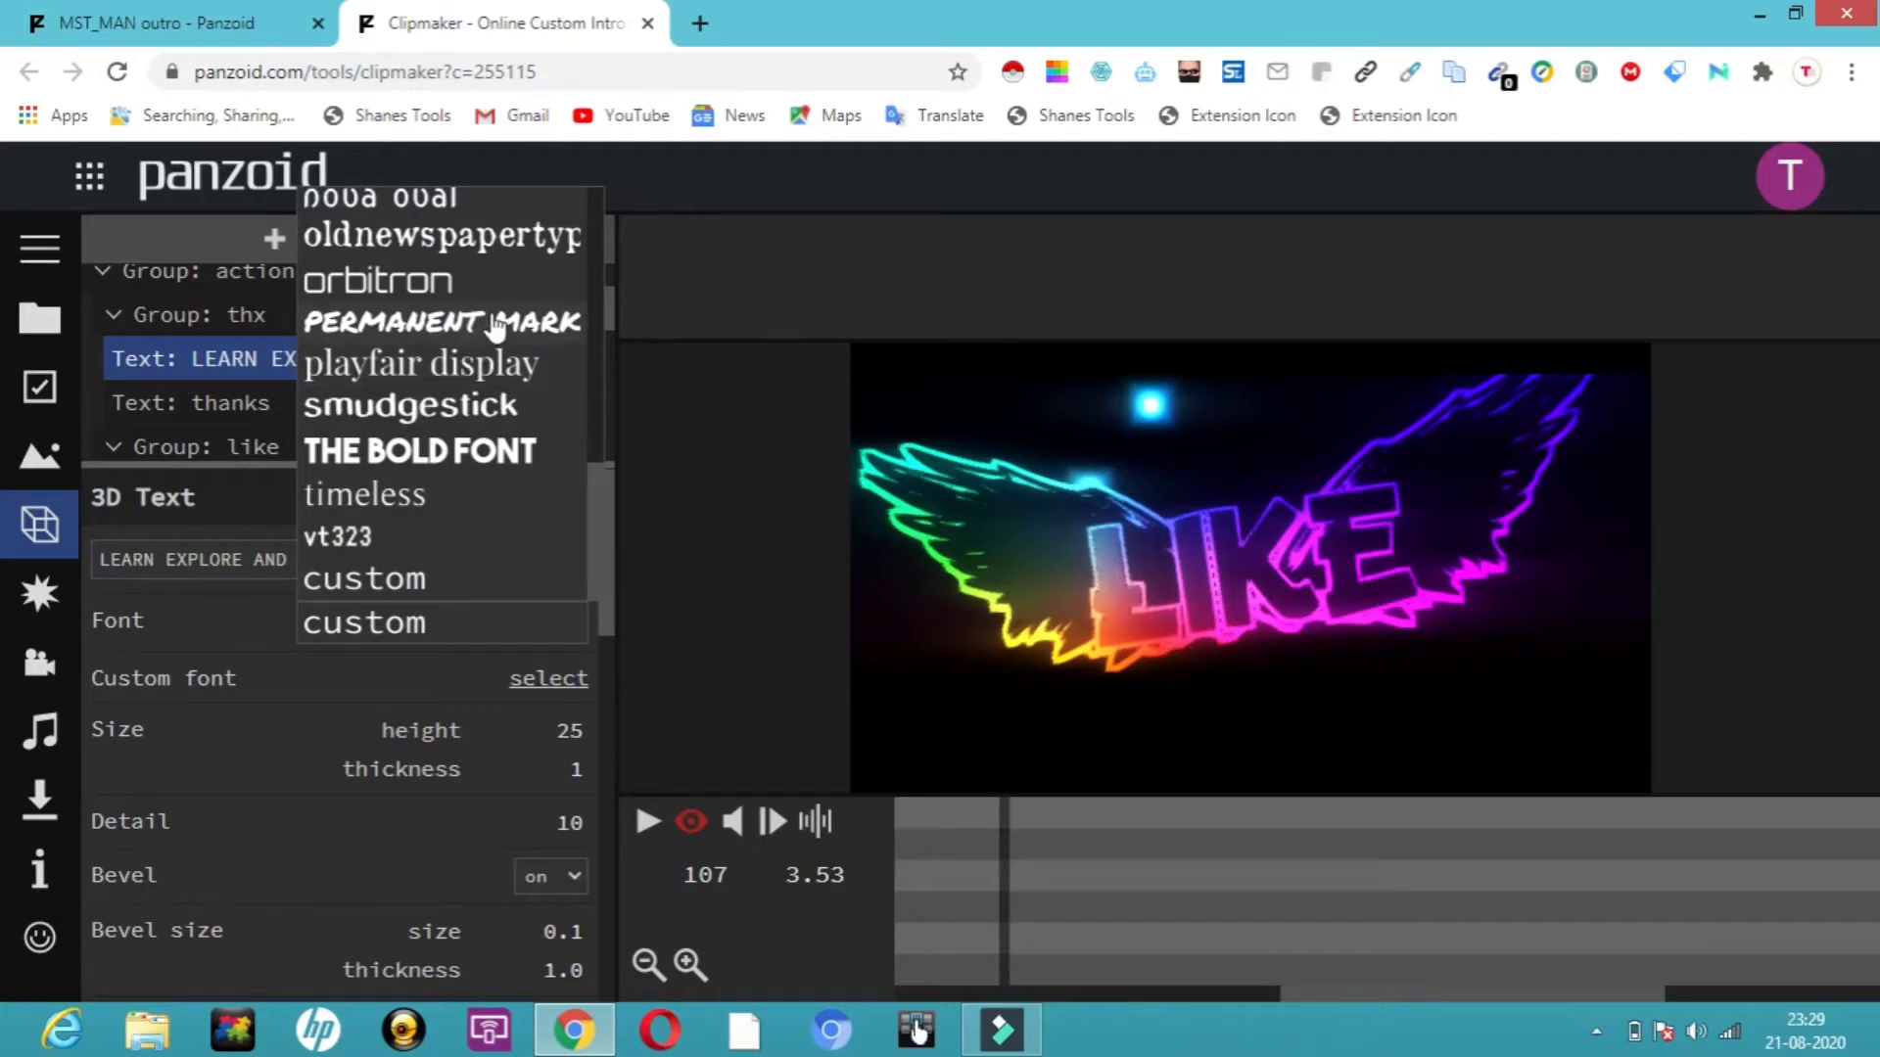
click(433, 452)
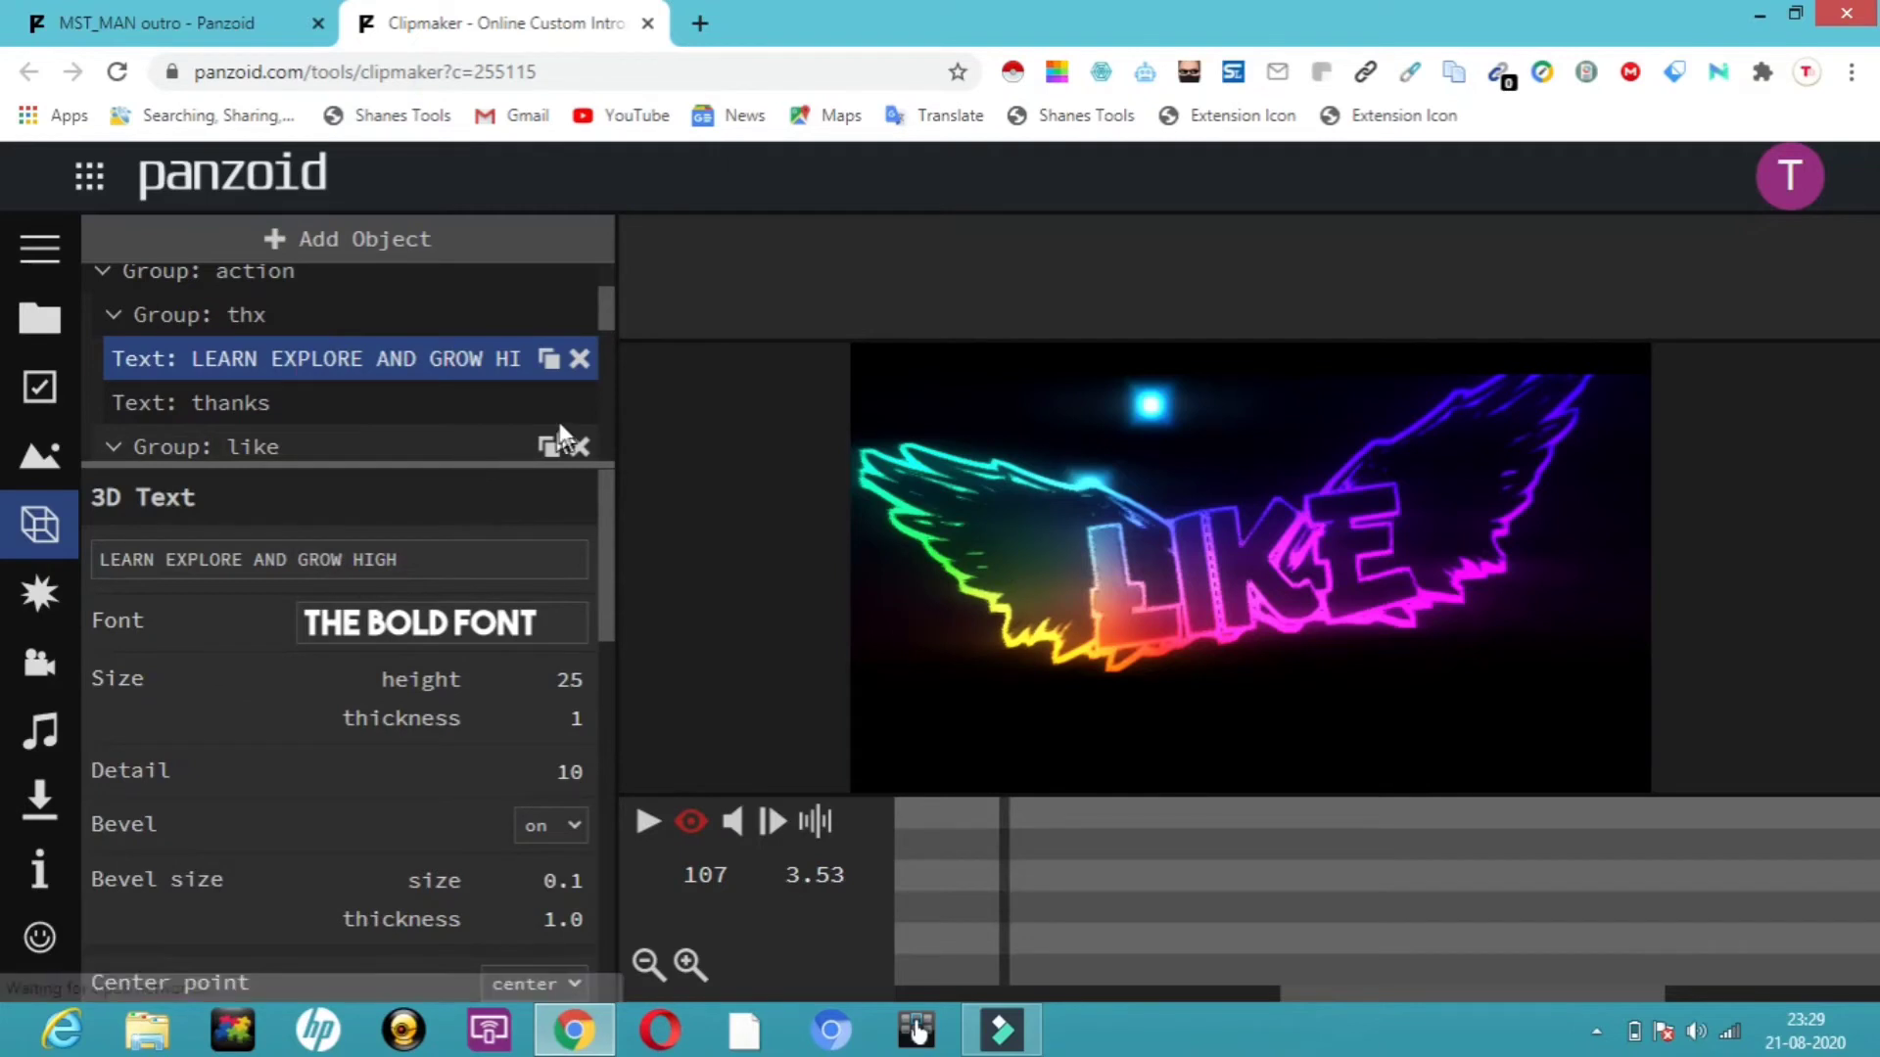
Step: Change the remaining "thanks" text object in group thx to LEARN EXPLORE AND GROW HIGH
click(324, 389)
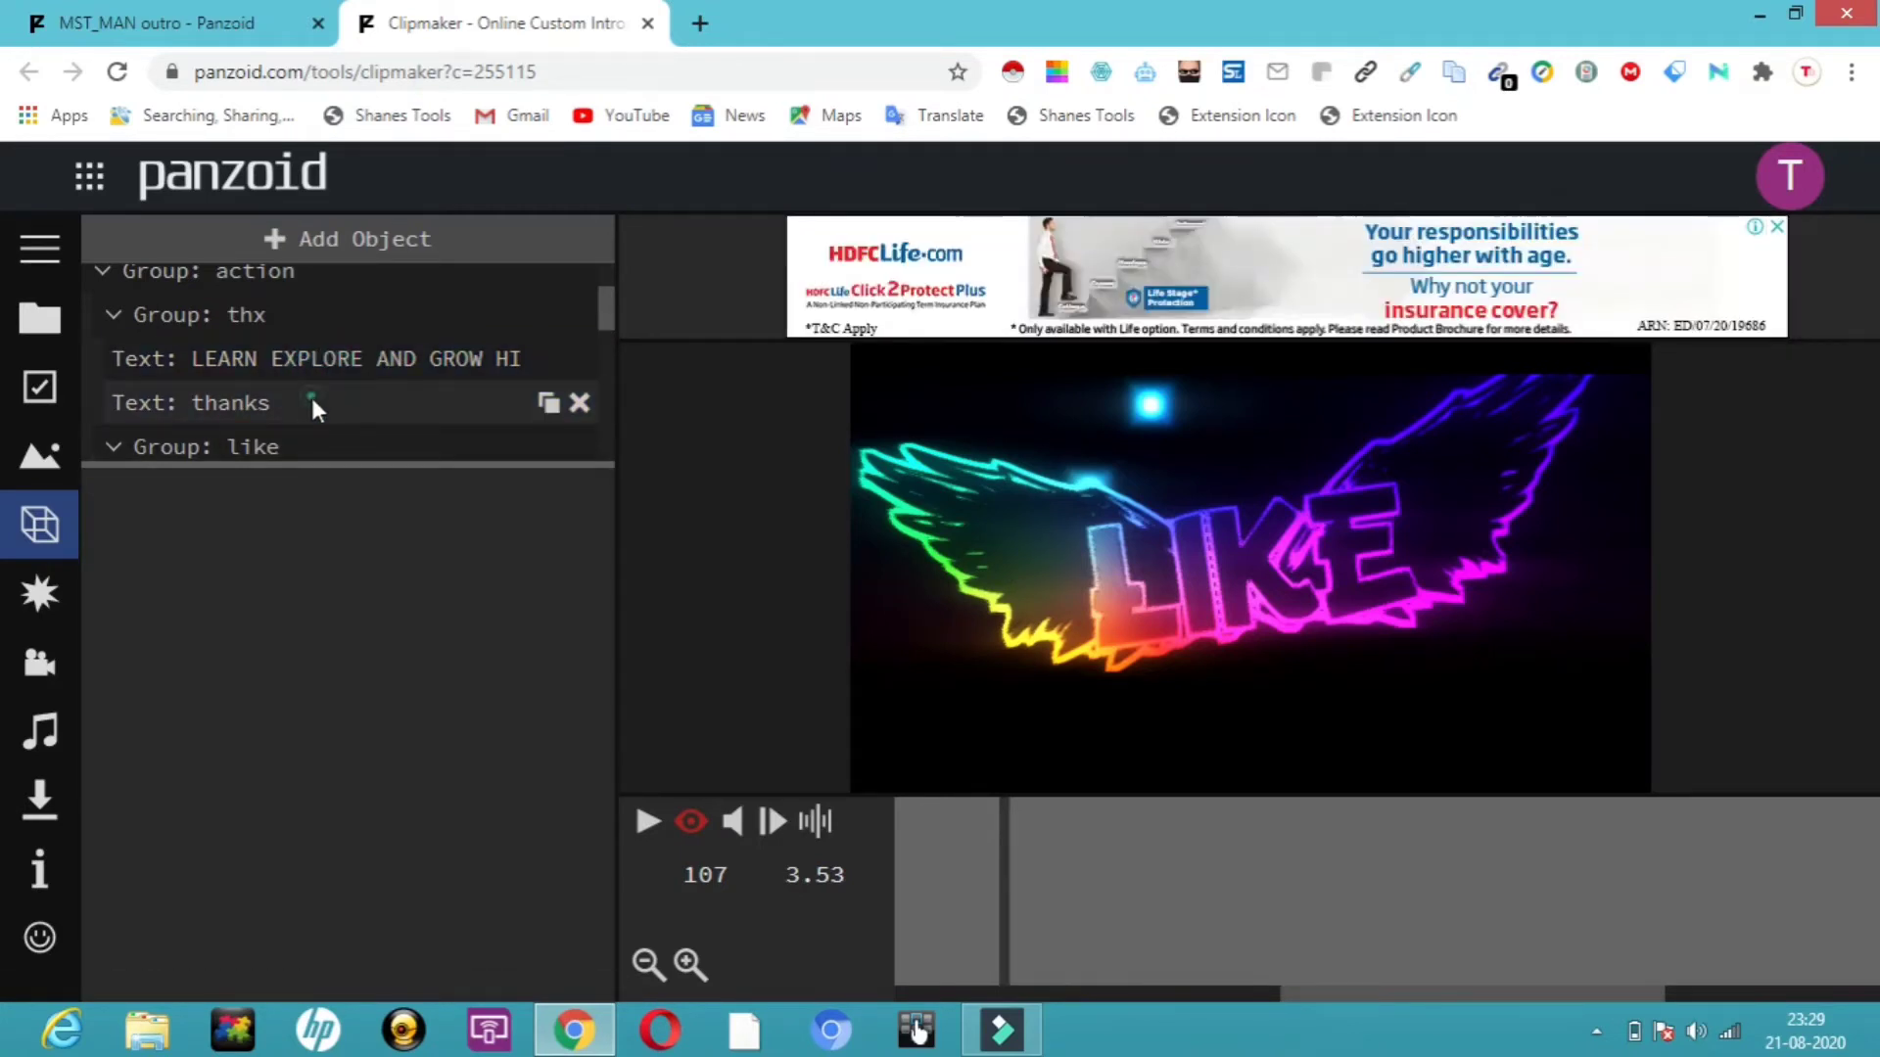
click(312, 393)
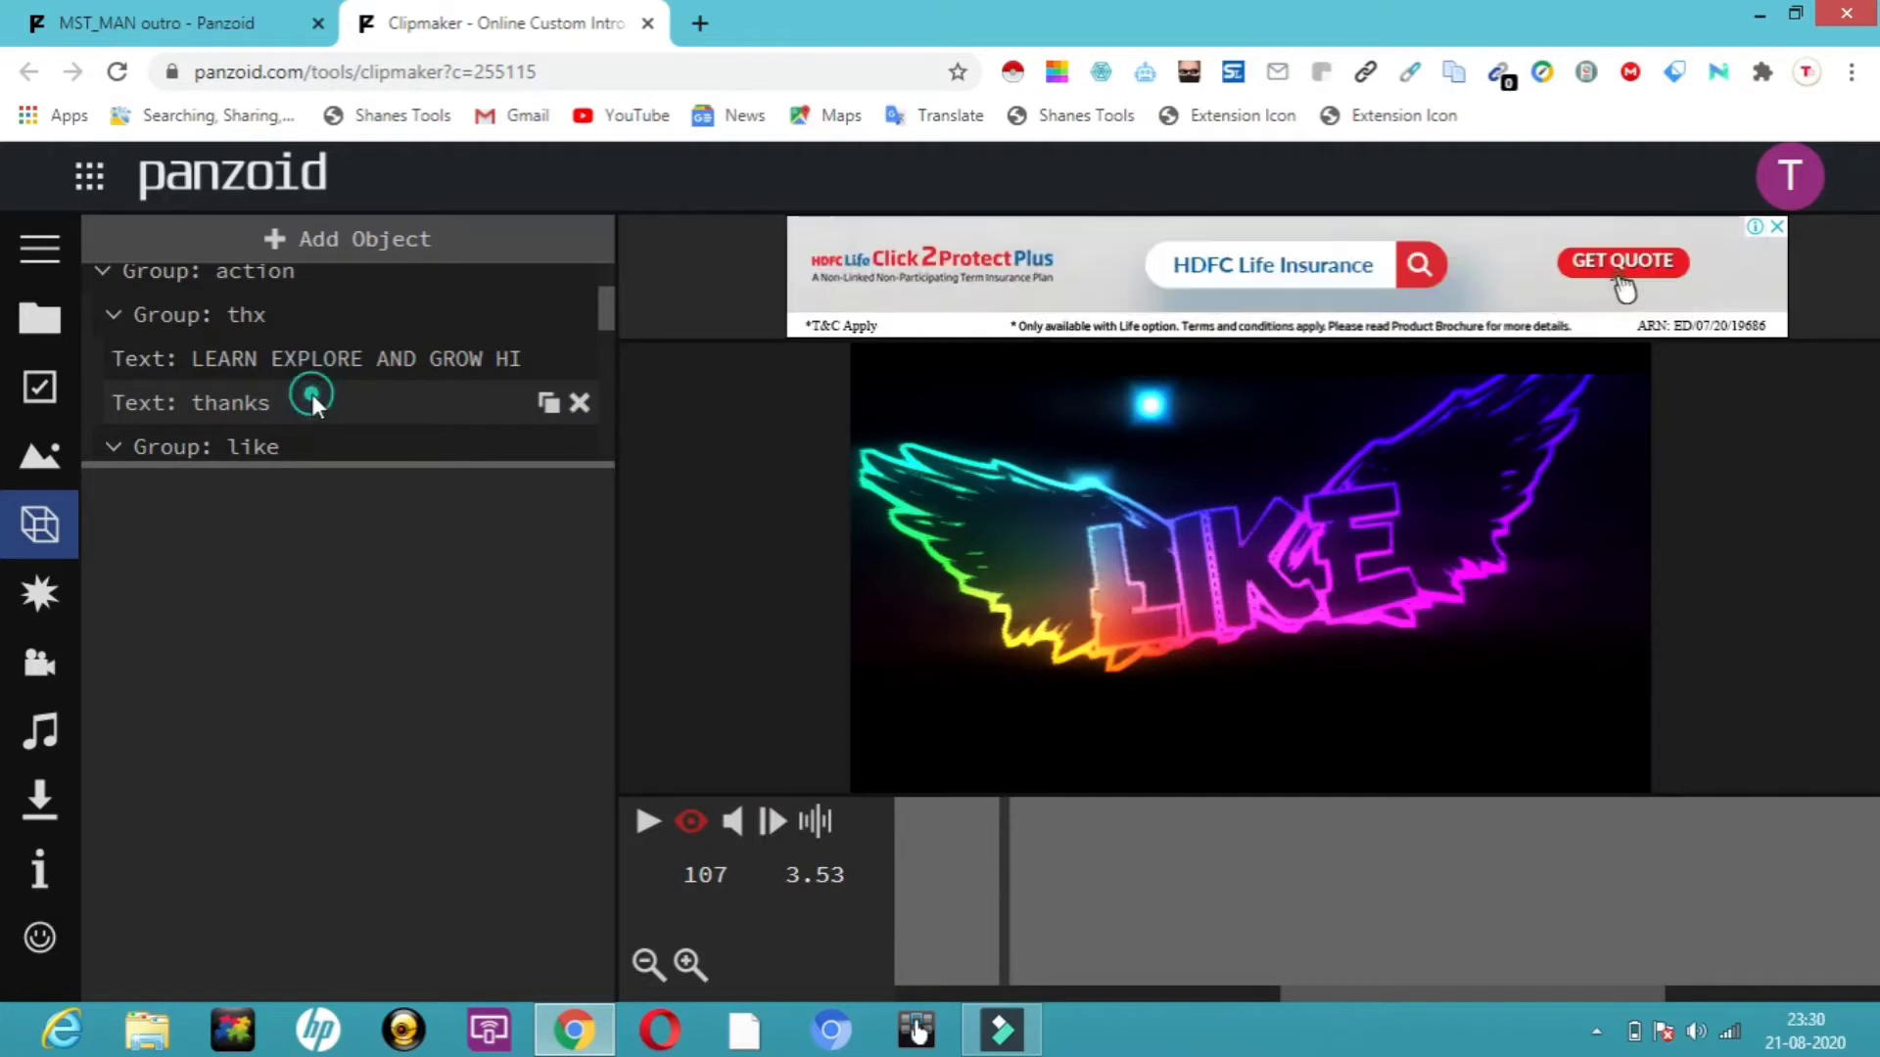
click(251, 405)
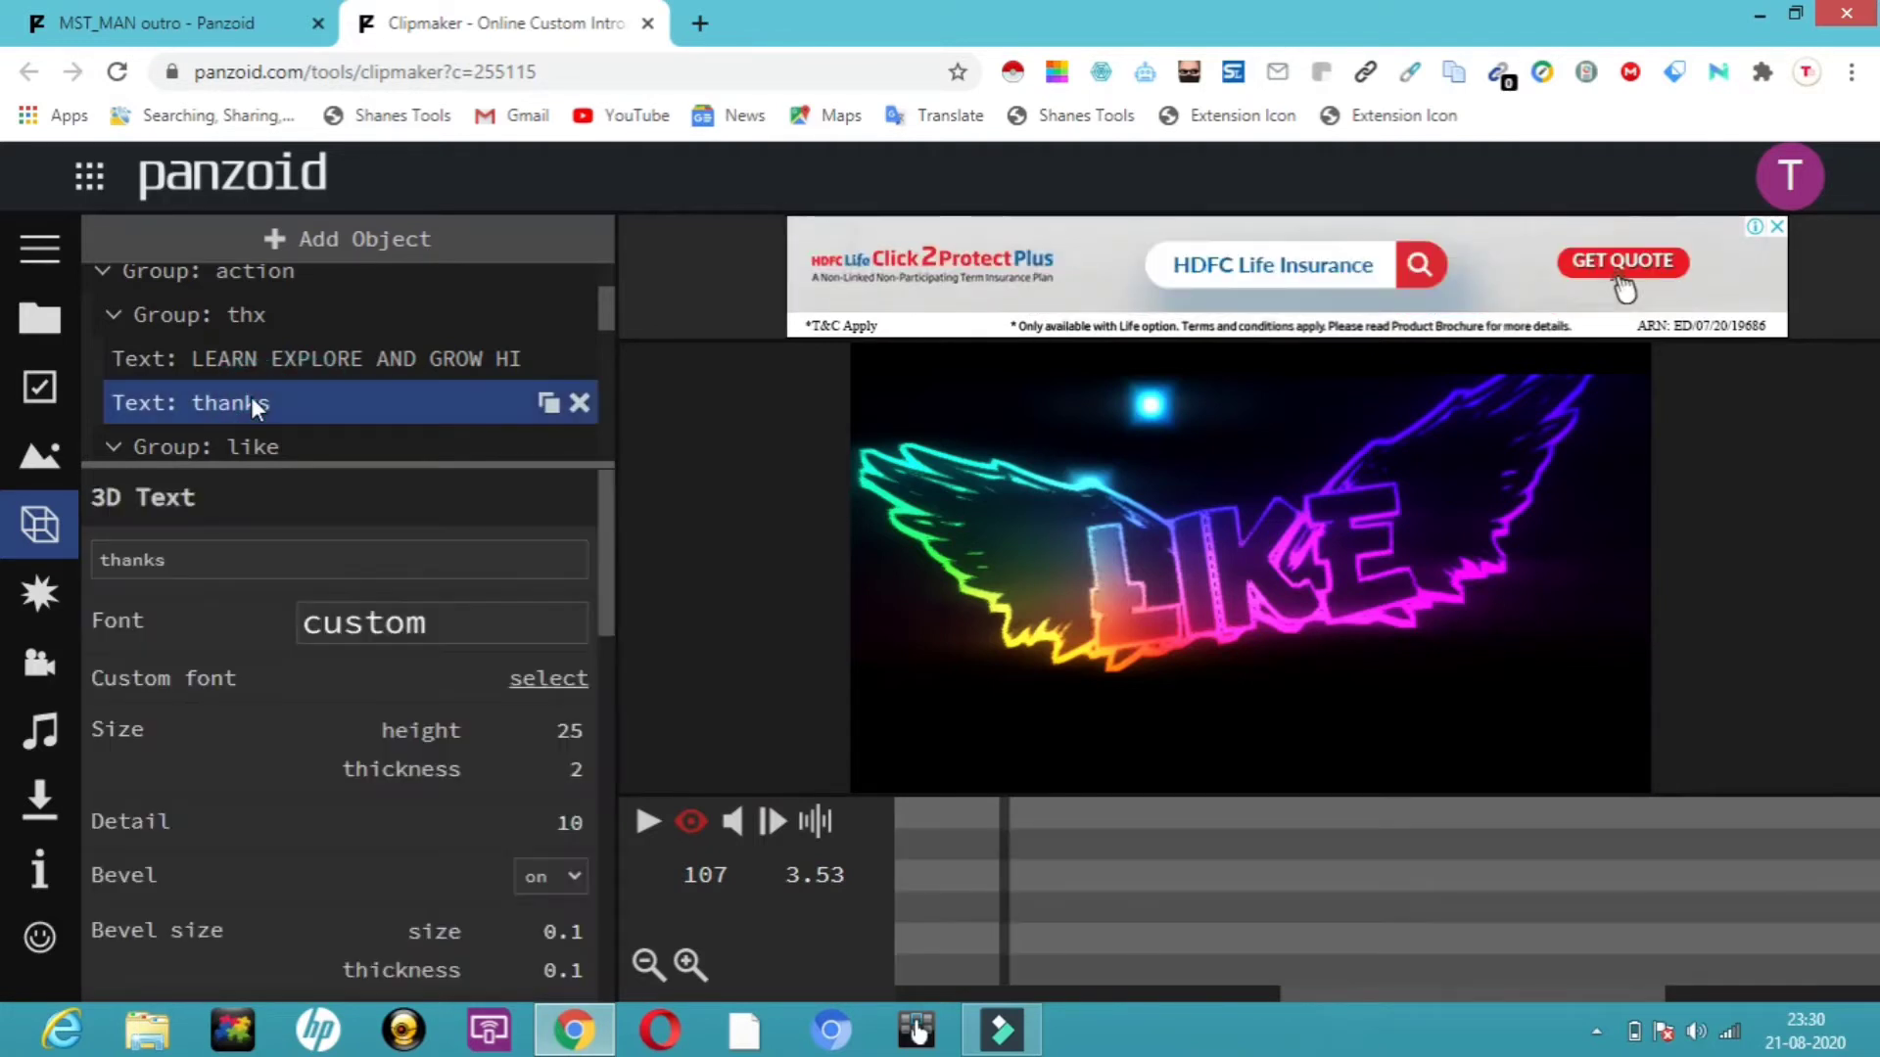
click(203, 568)
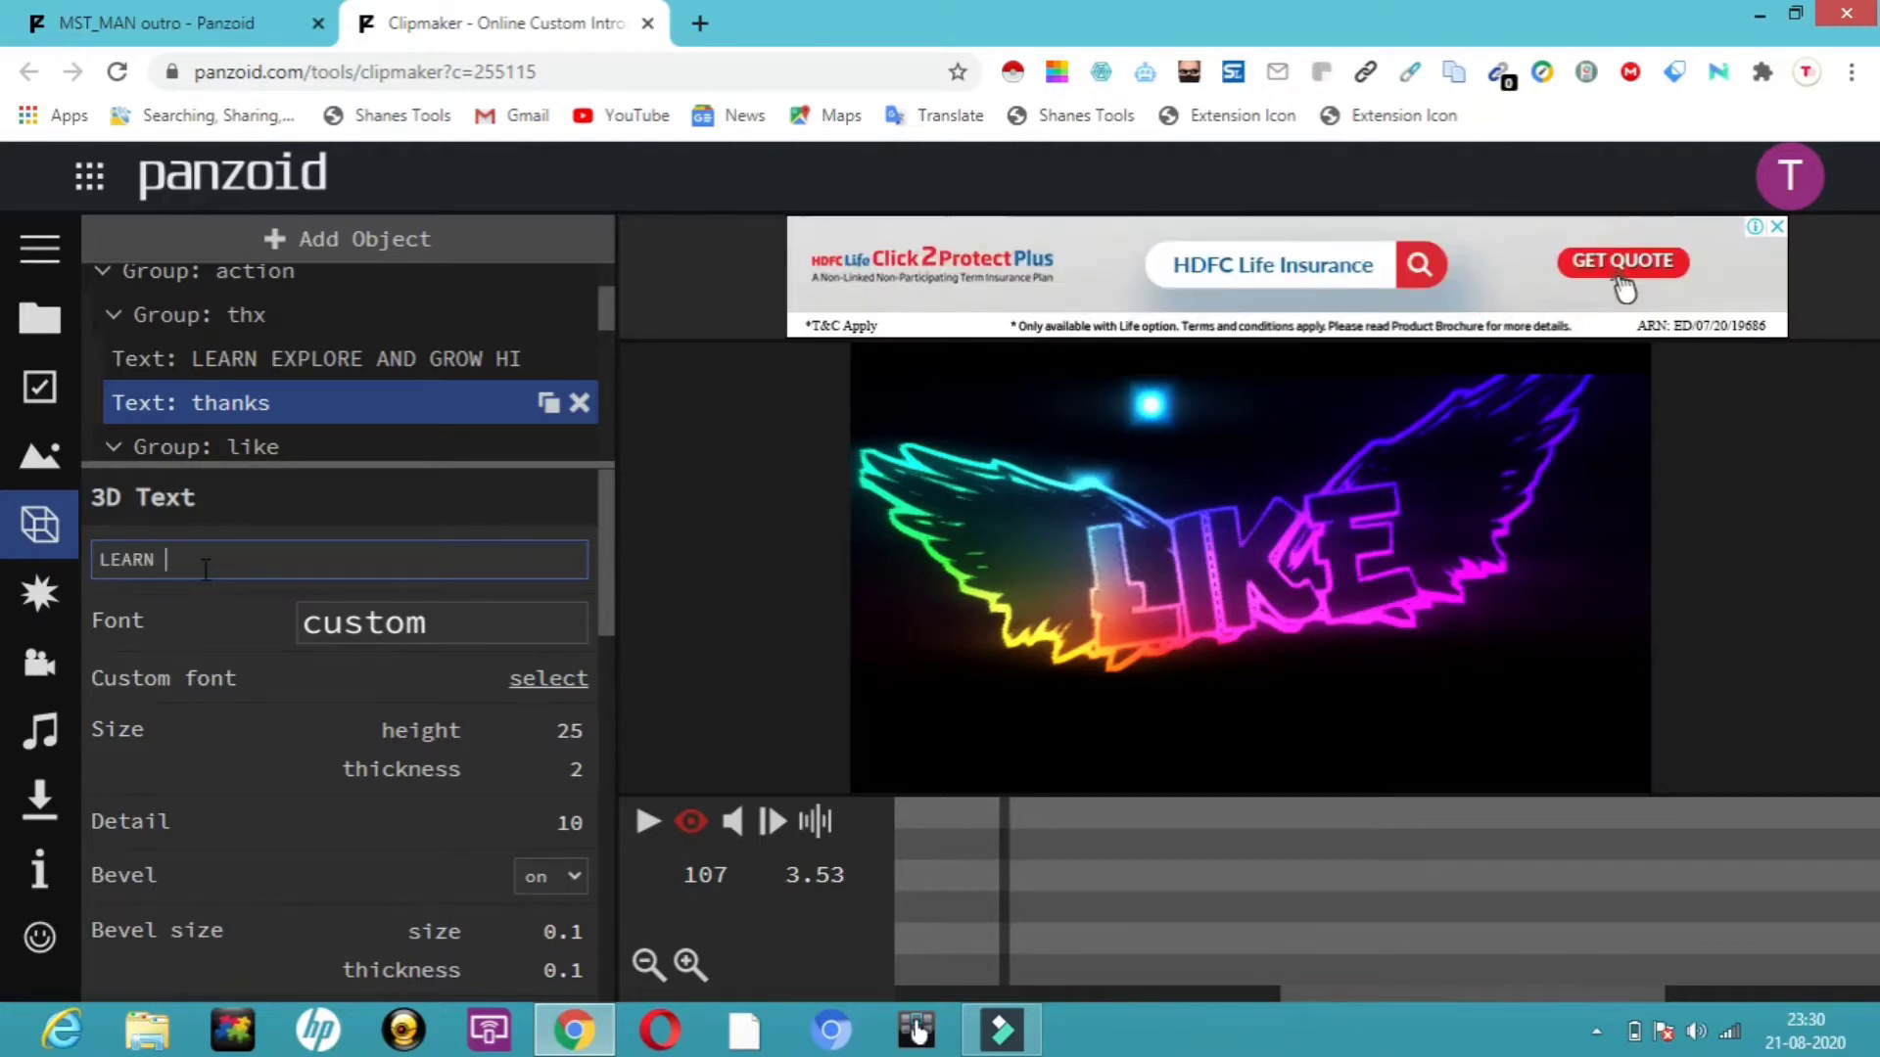
text(LEARN EXPLORE)
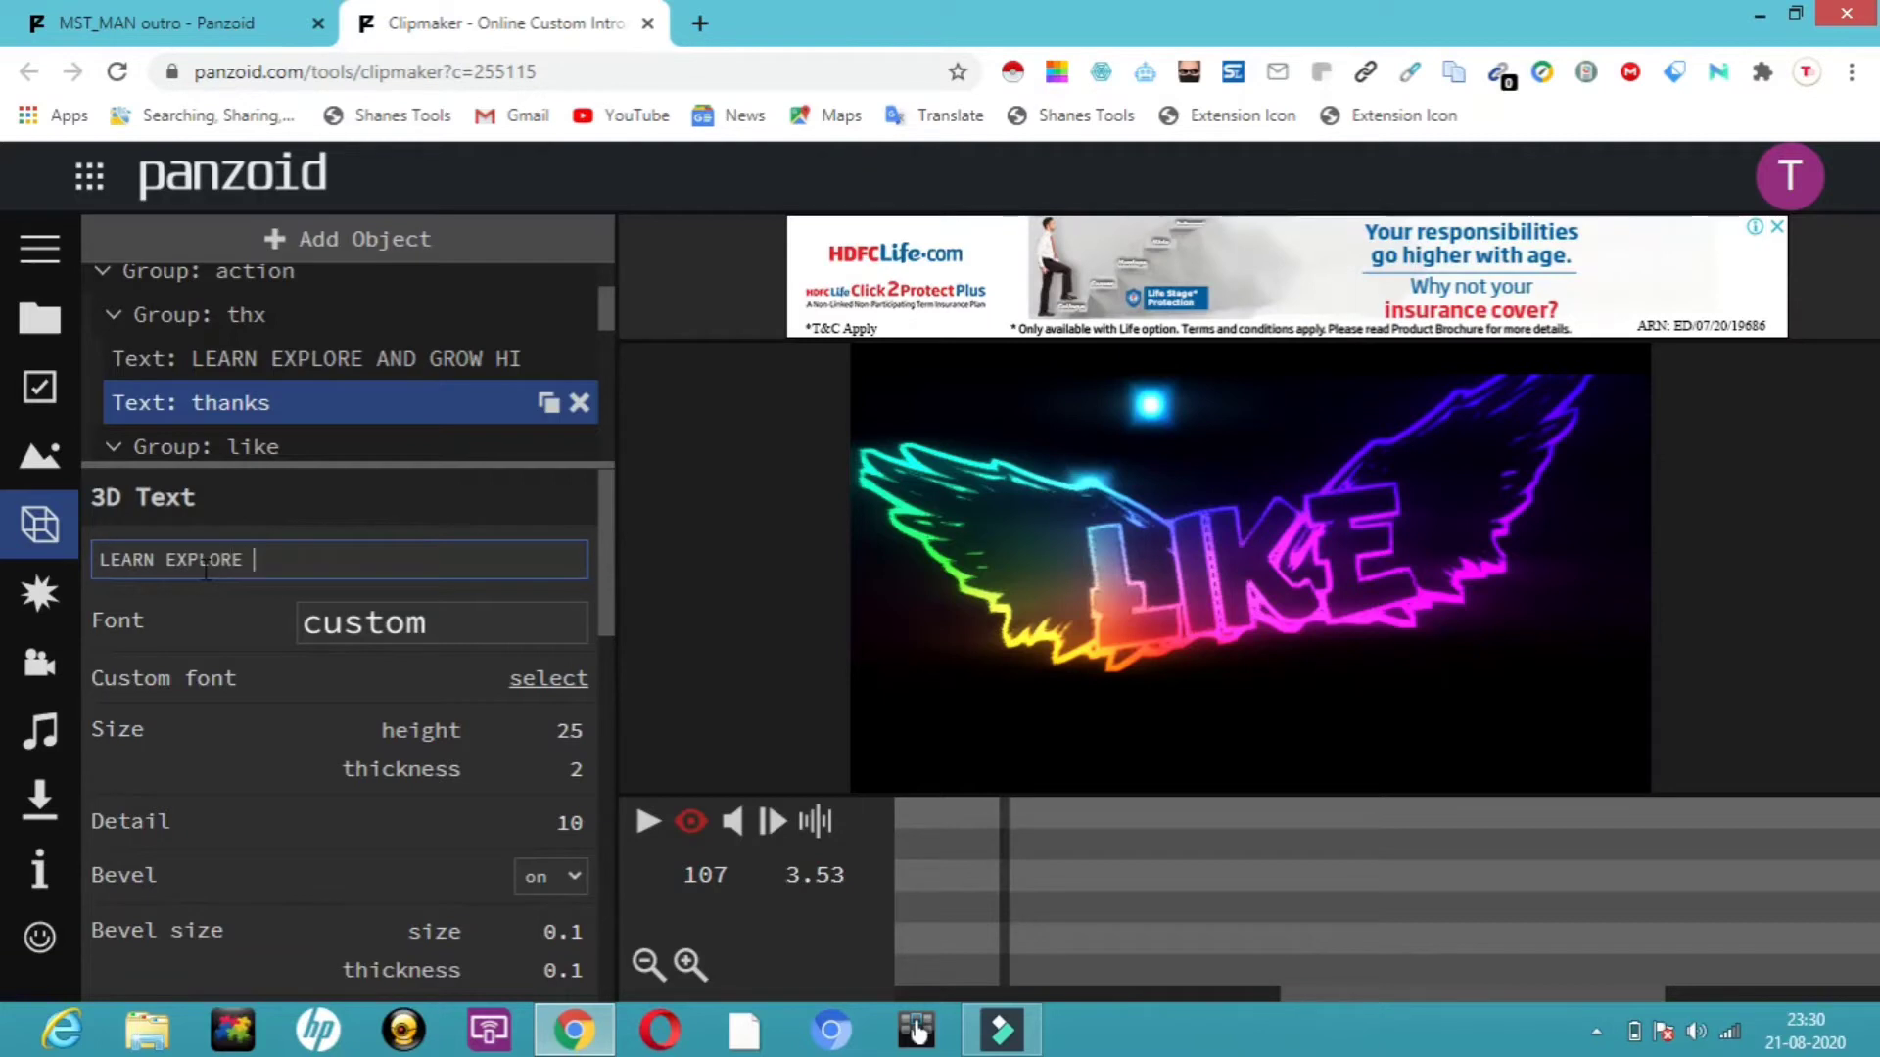
text(OW HIGH)
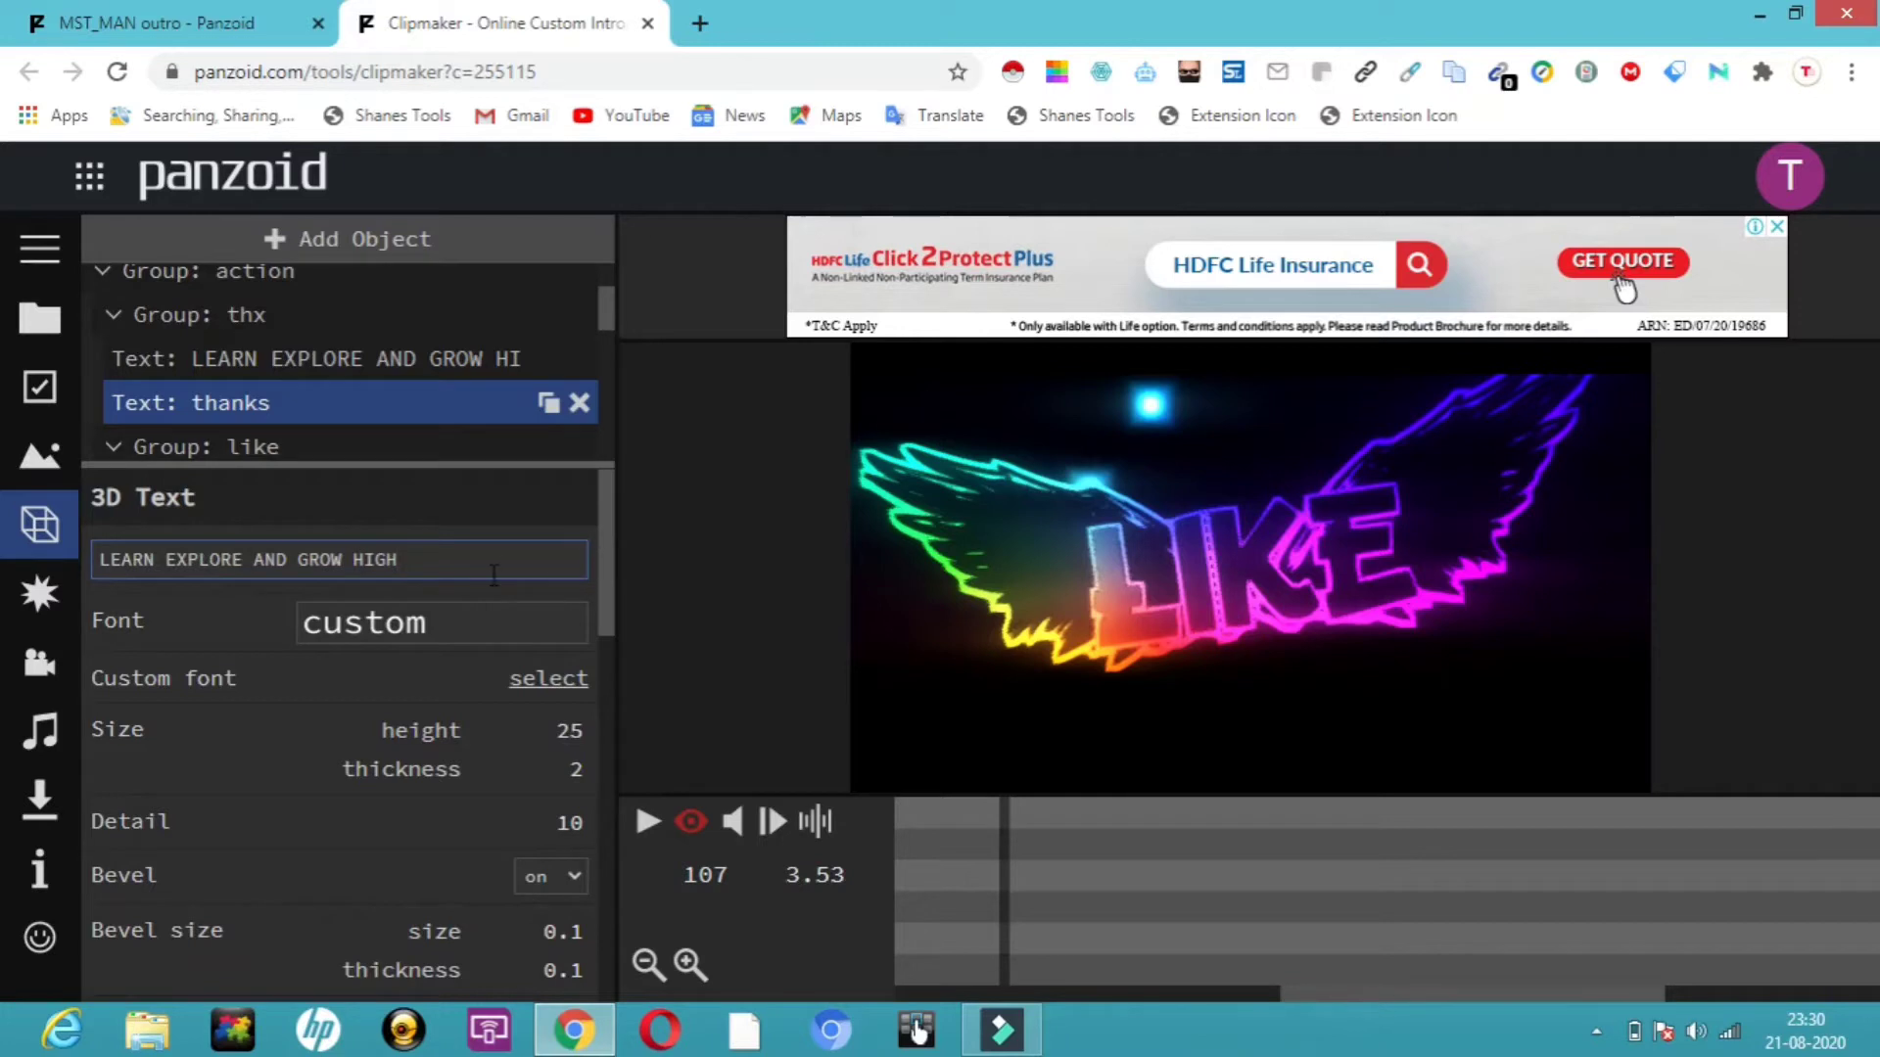
Step: Set the second thx text's font to The Bold Font, and play the outro preview, pausing it at the COMMENT text
click(487, 616)
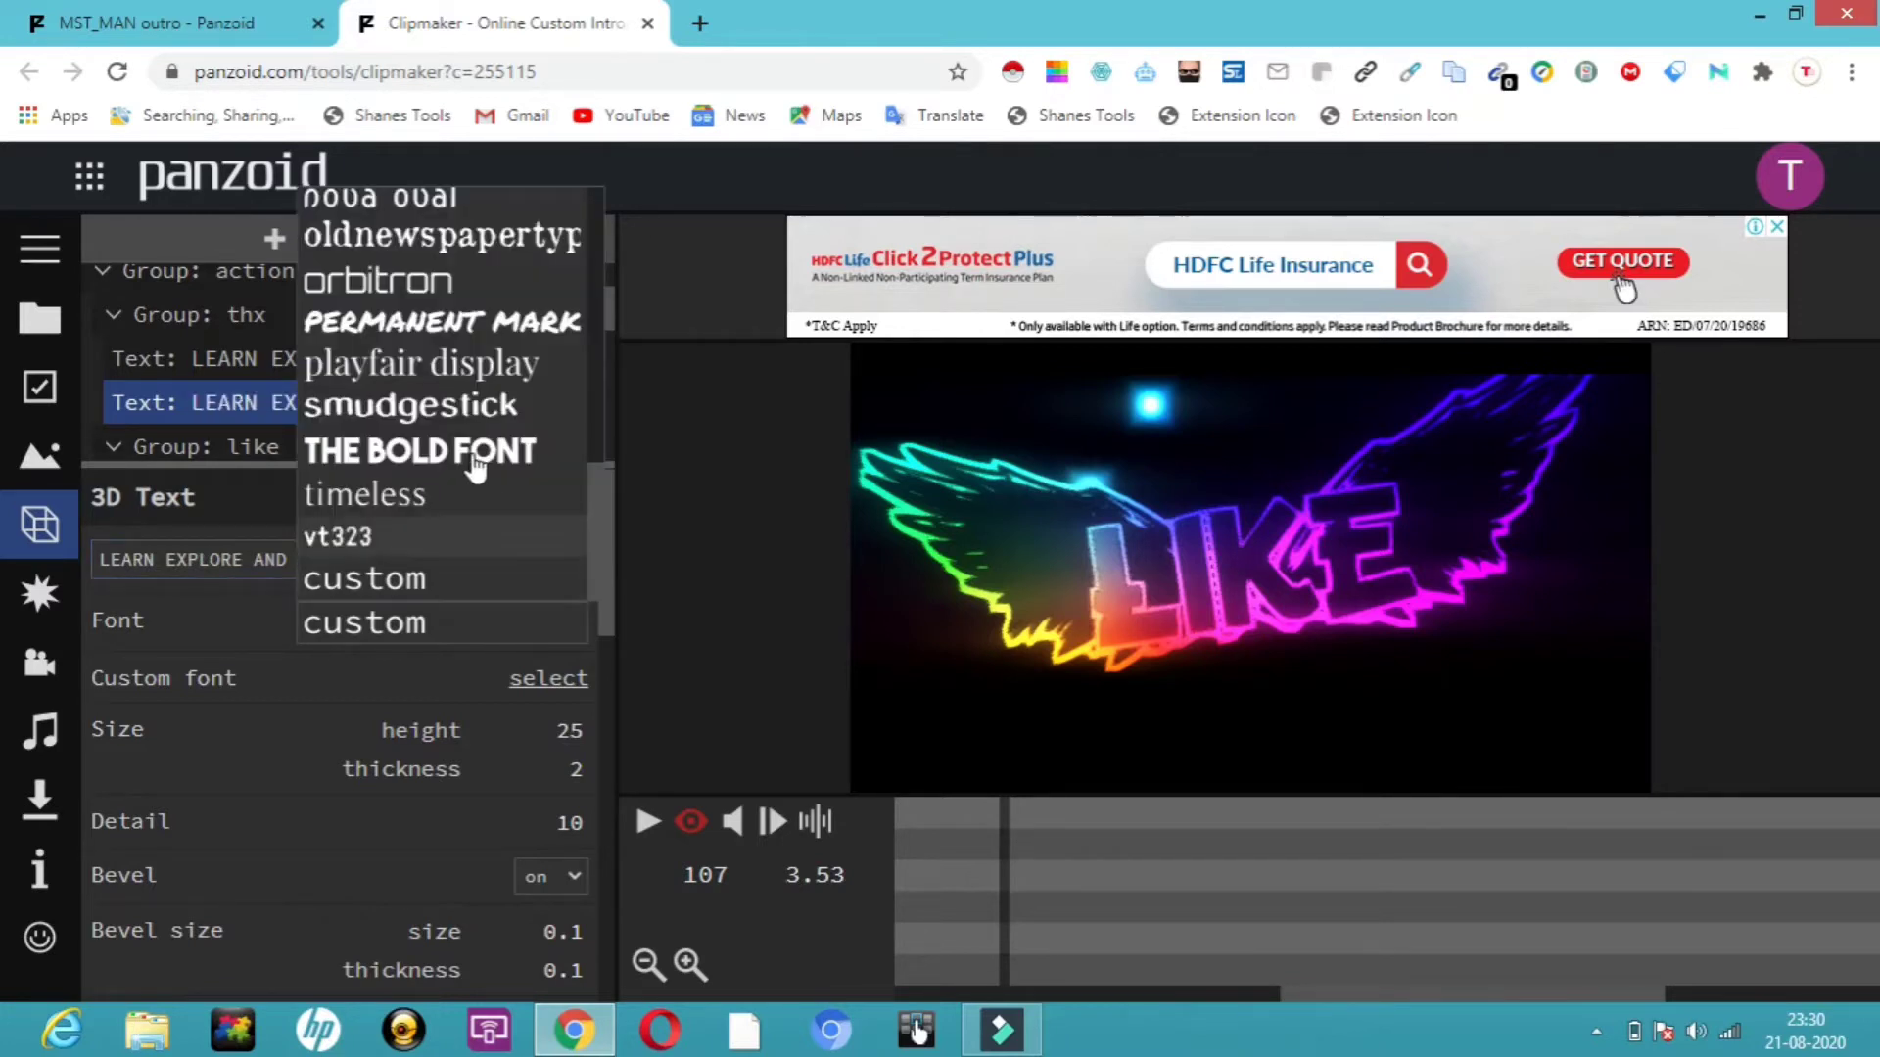
click(472, 454)
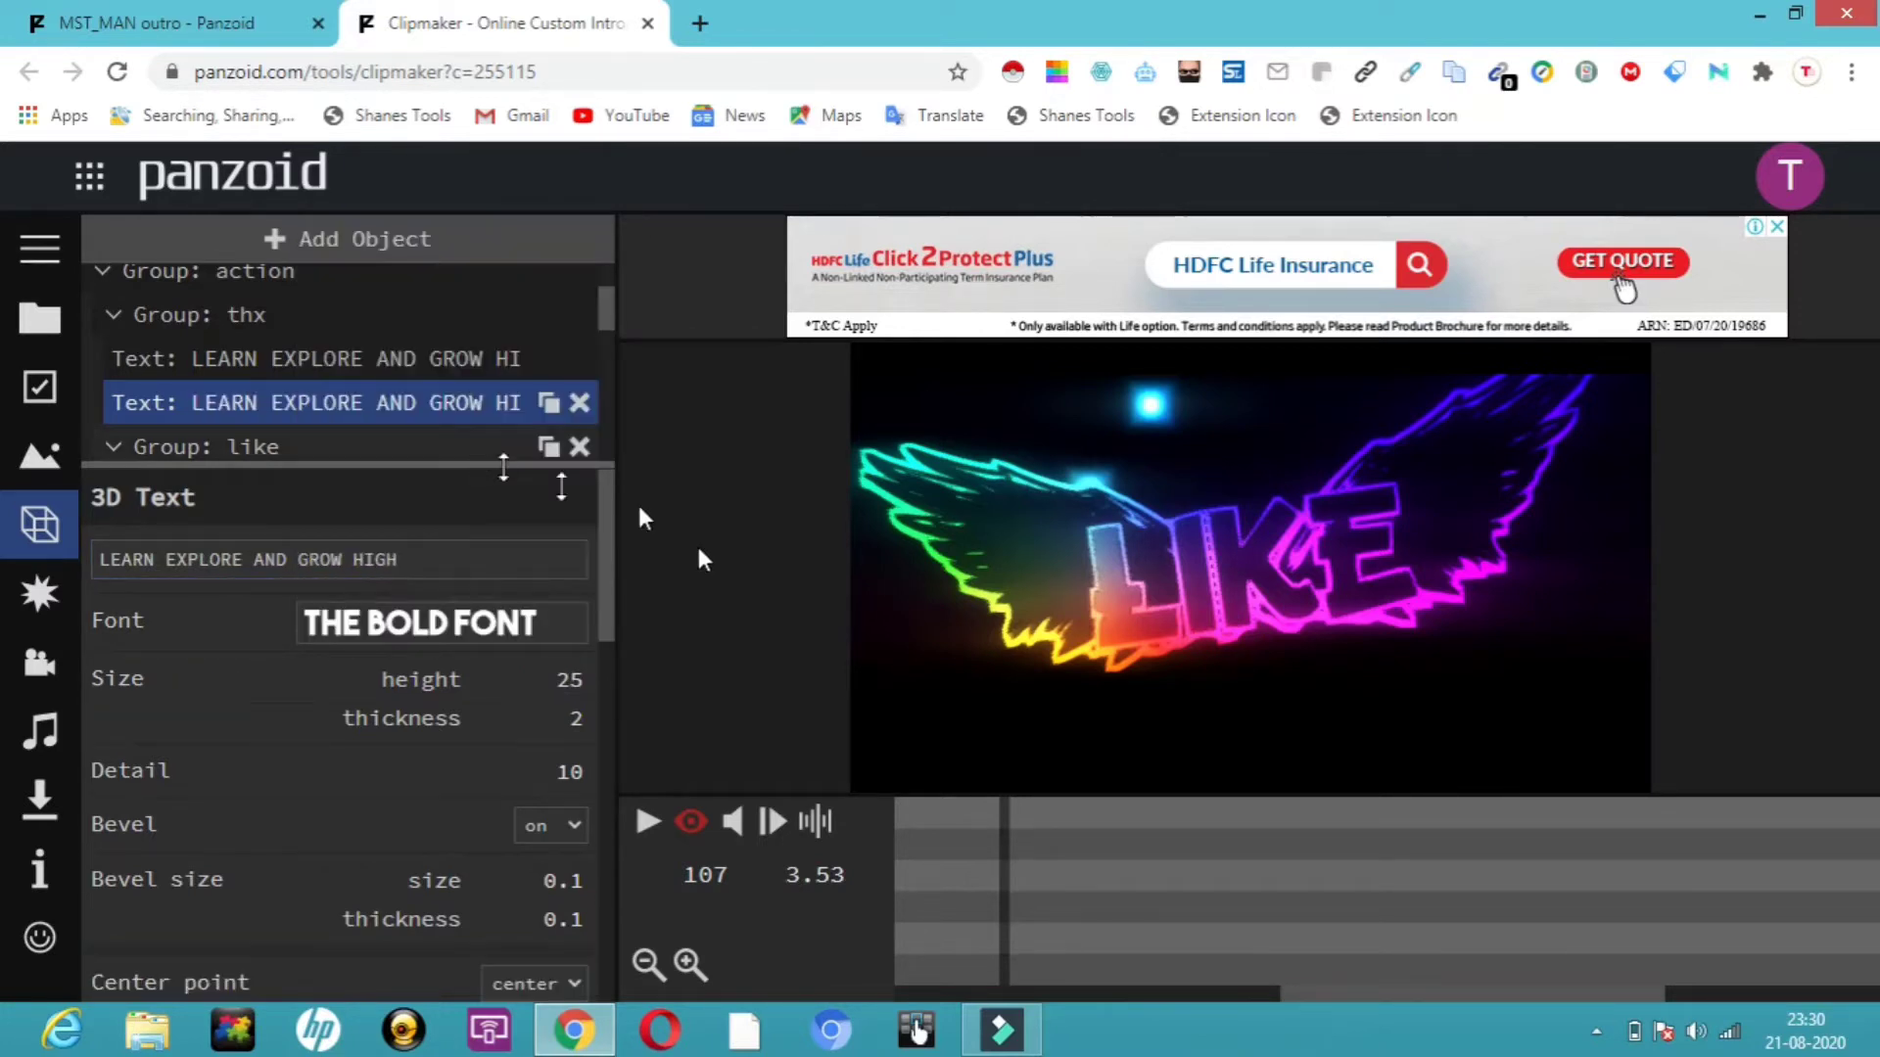
click(646, 823)
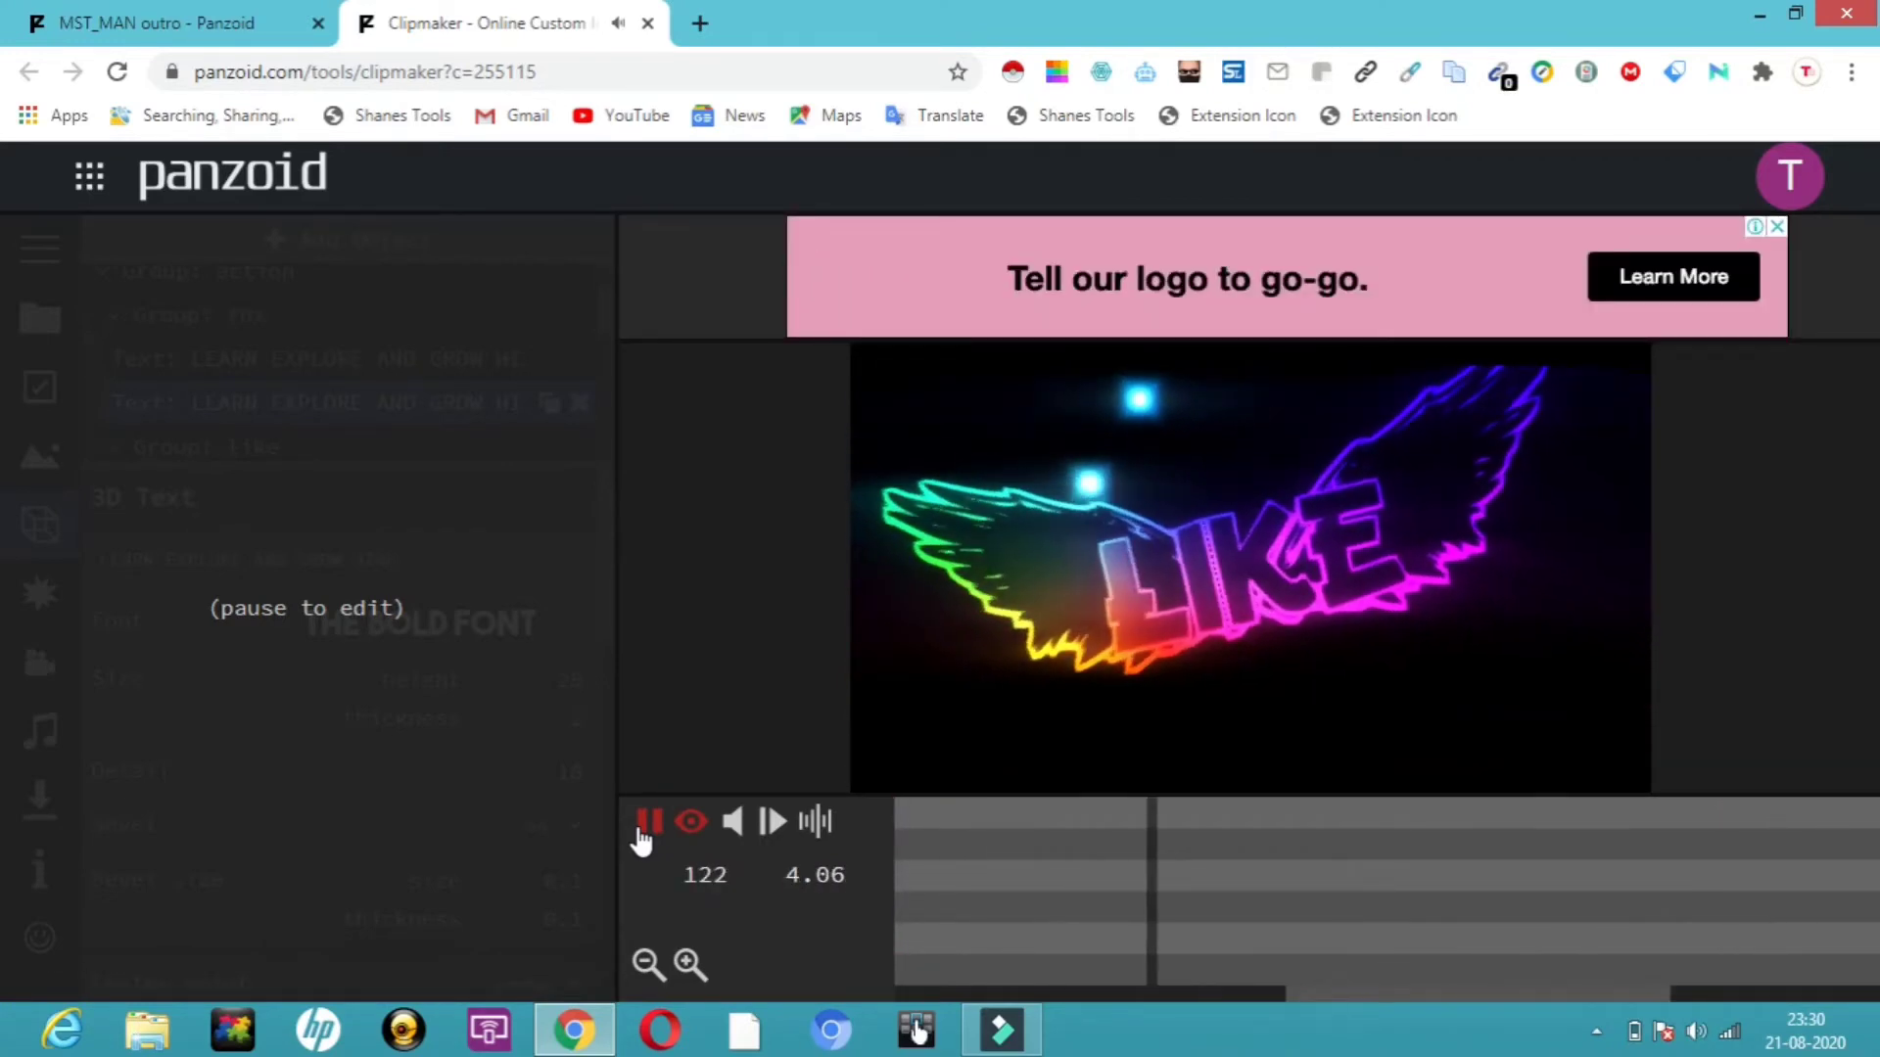
click(647, 824)
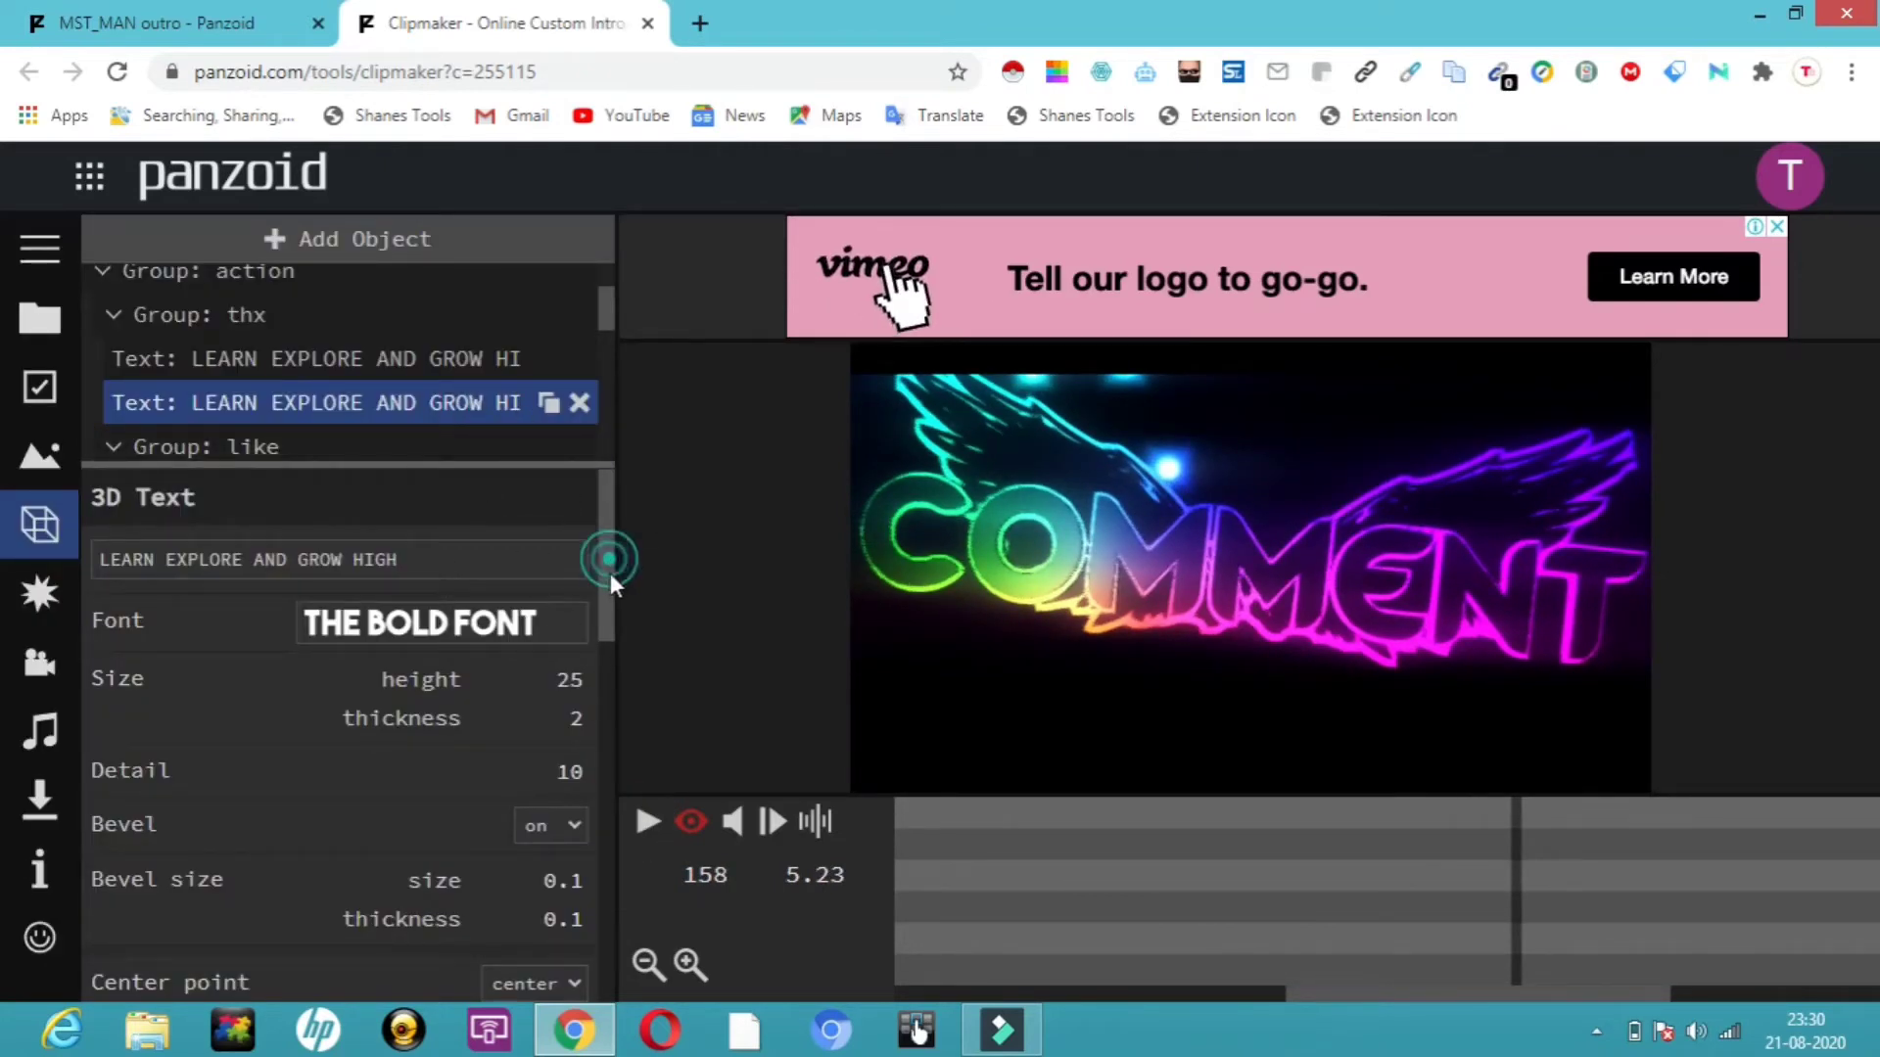
Step: Set the size height of the second text in group thx to 10
scroll(609, 578, down, 1)
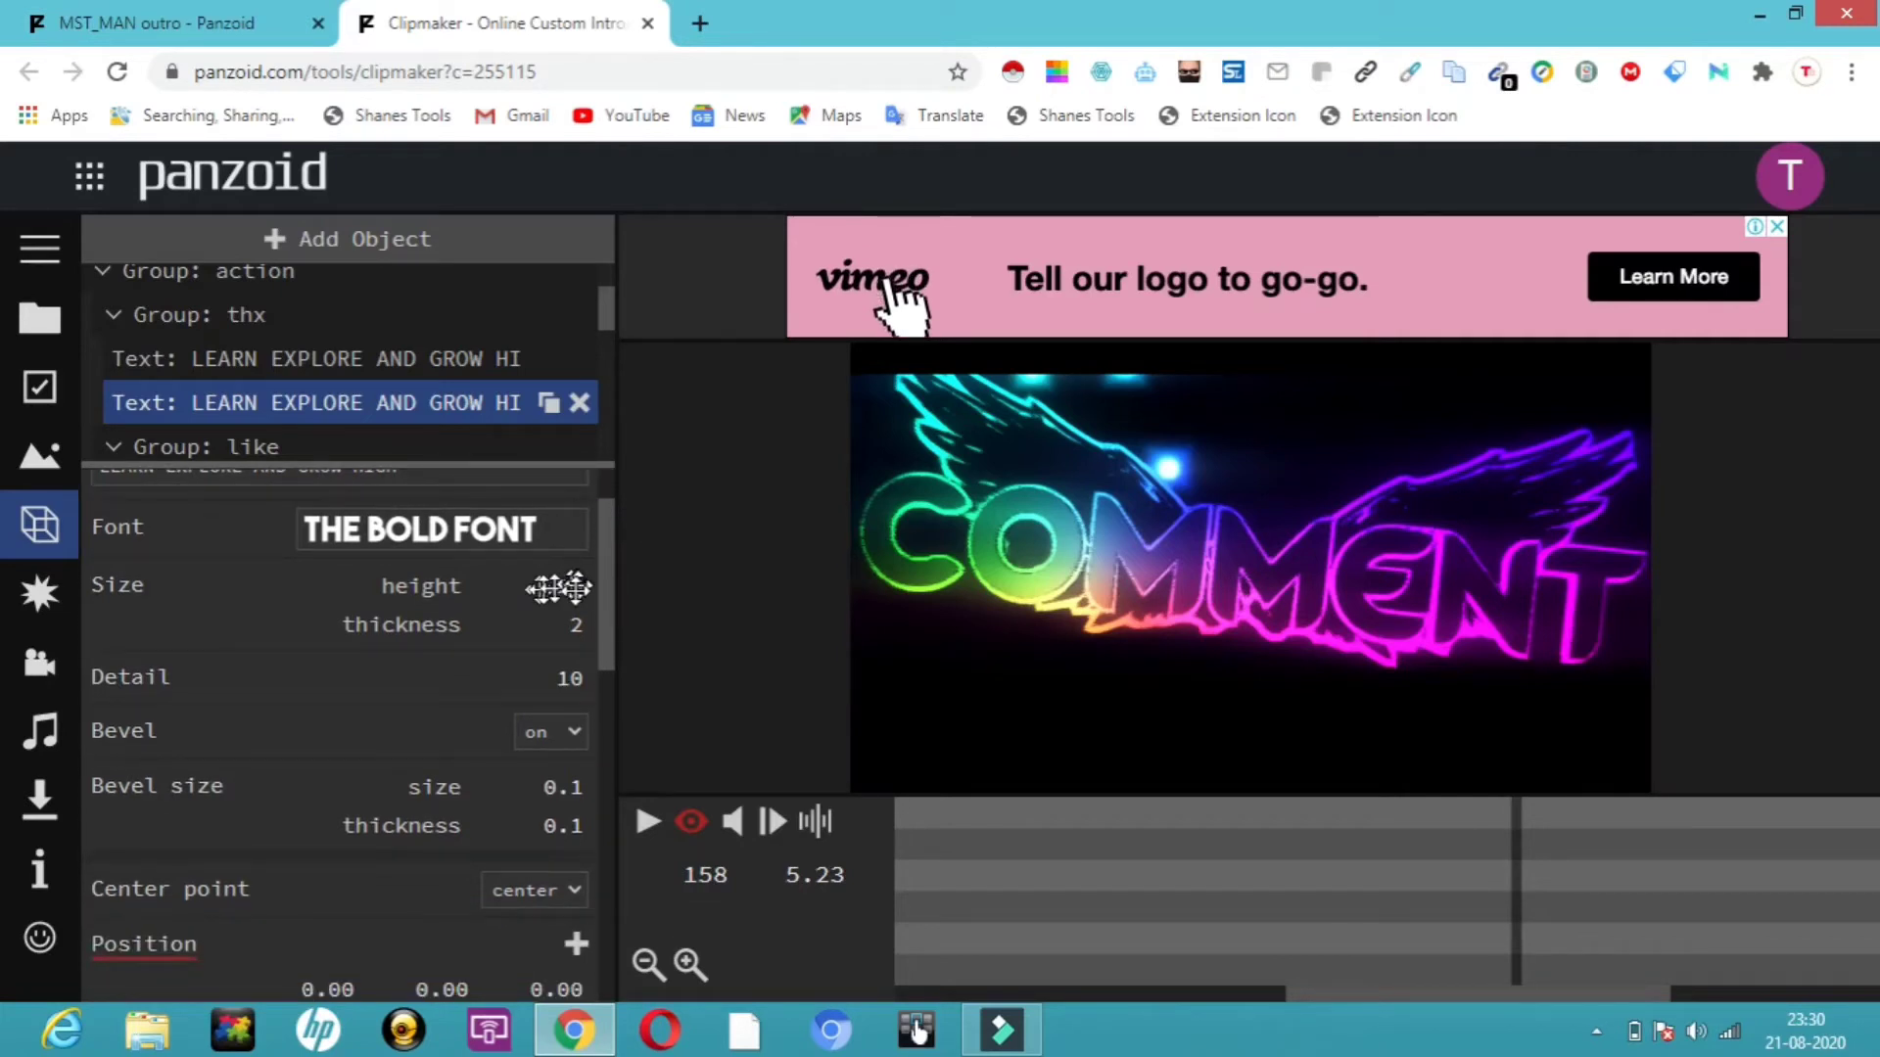
click(559, 587)
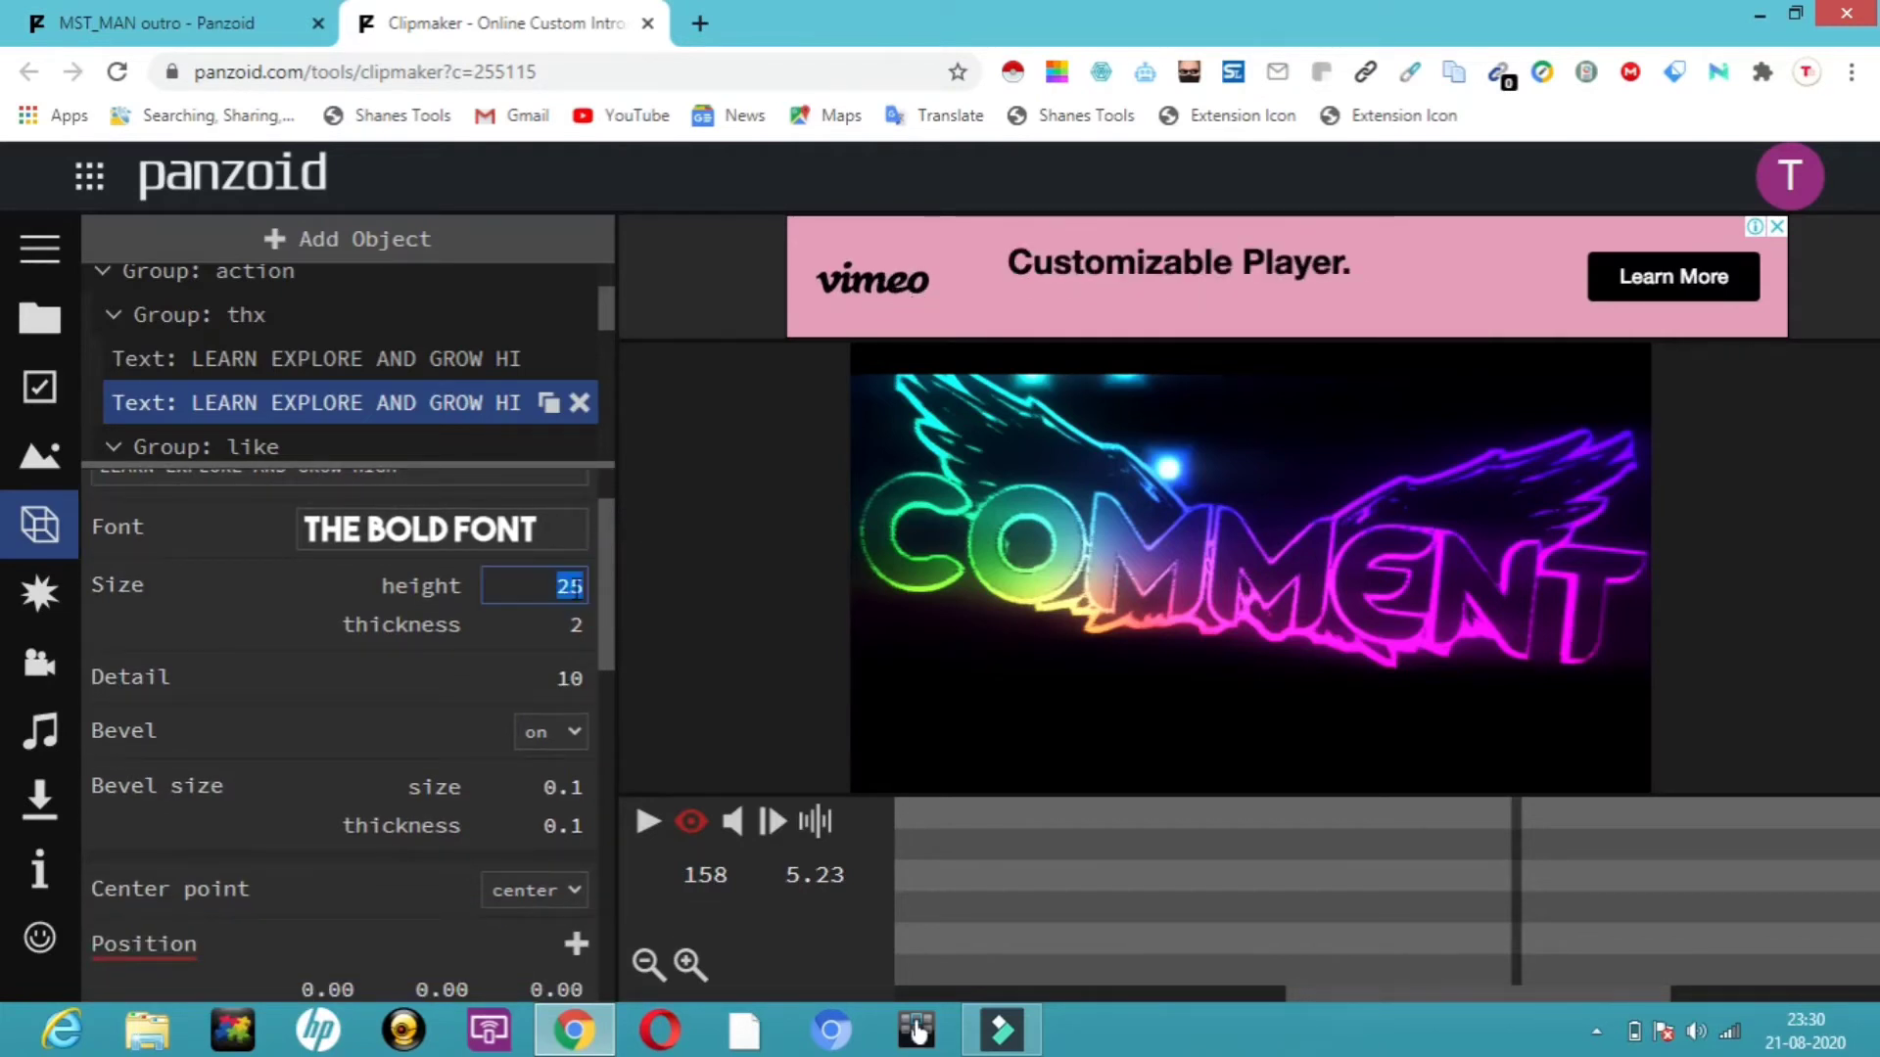
key(BackSpace)
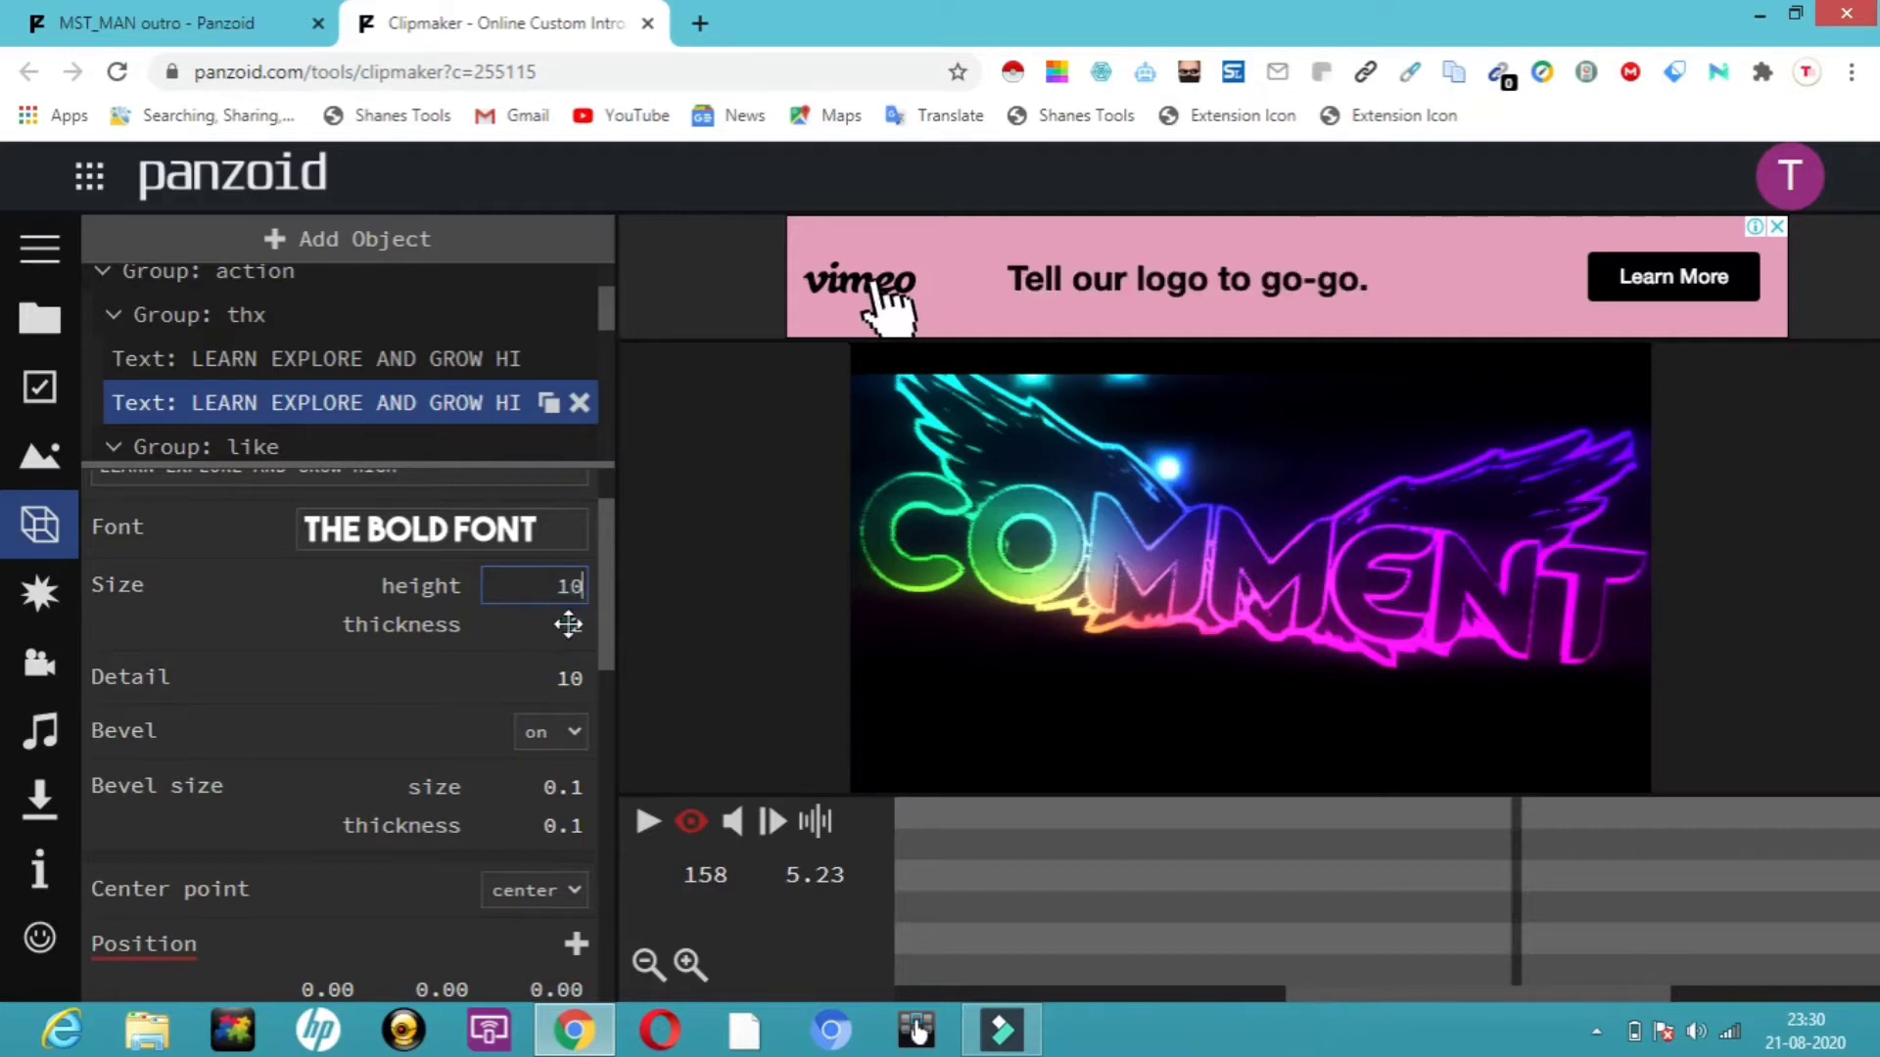
click(568, 625)
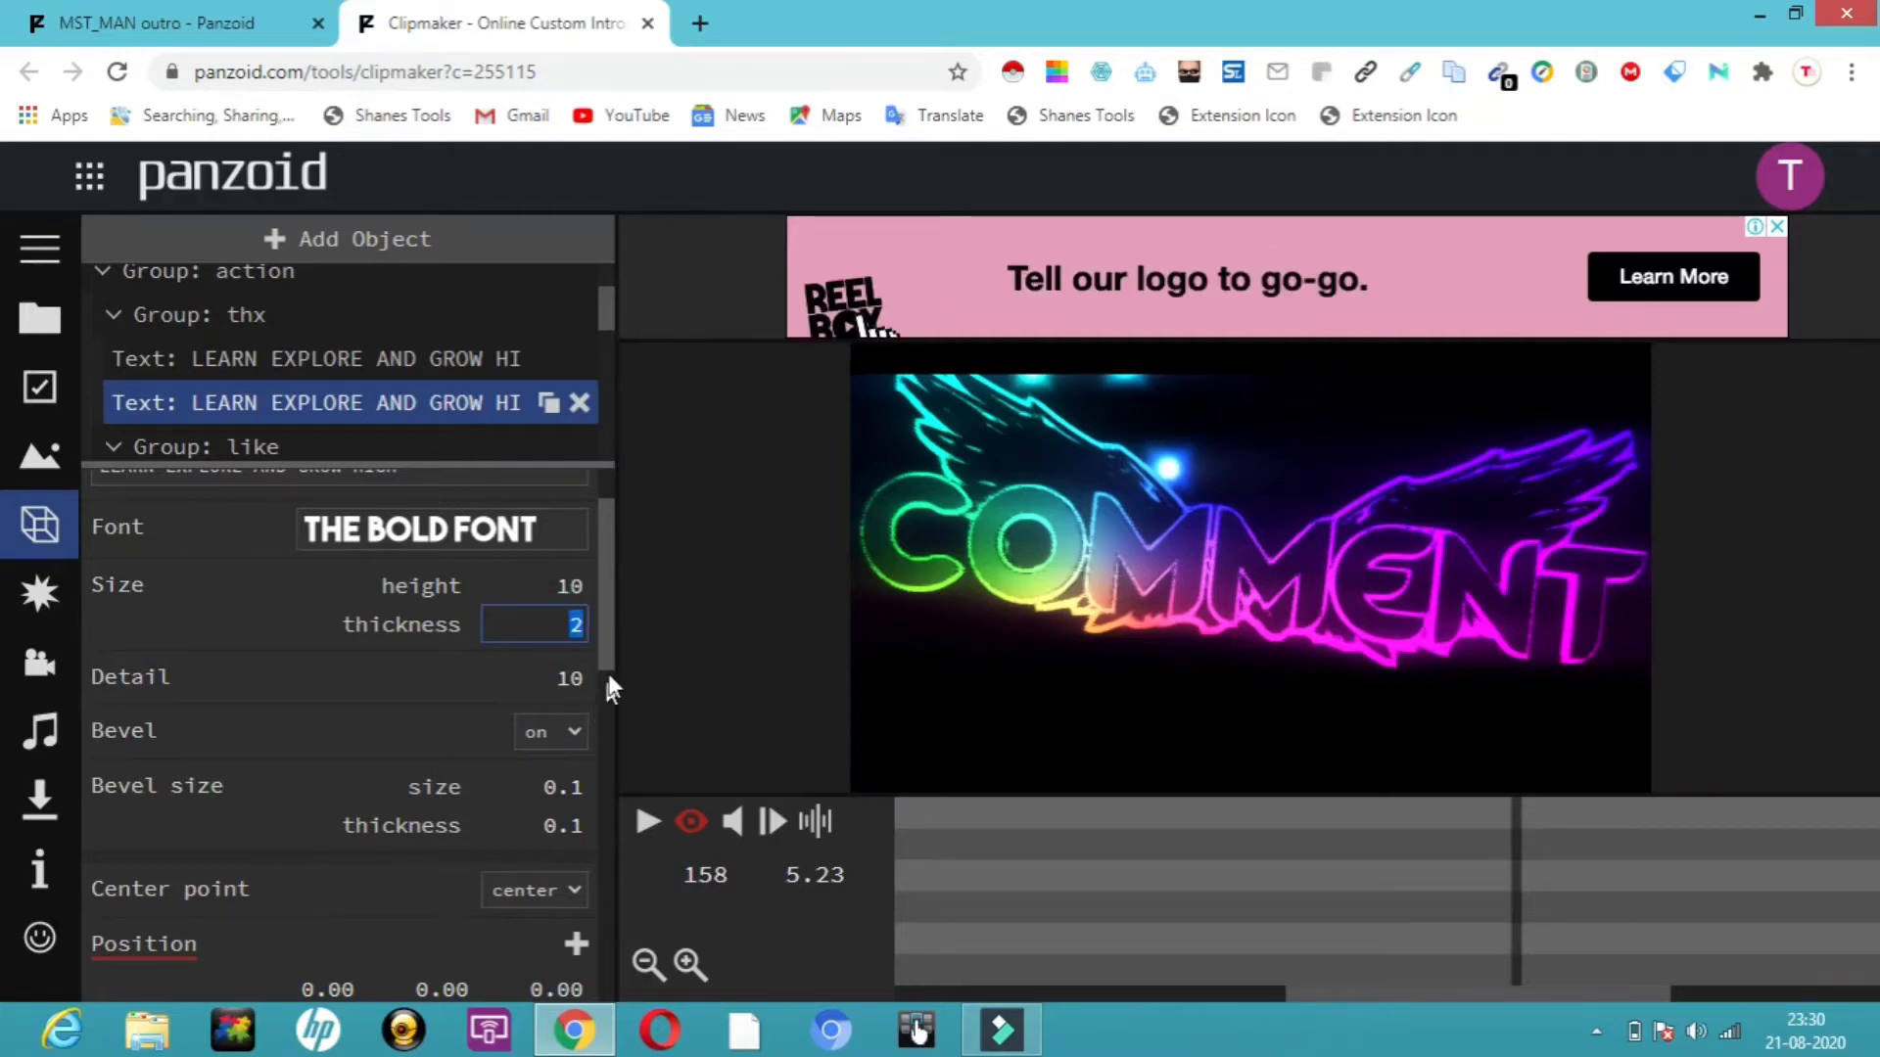
Step: Set the second thx text's center point to back, and play the outro preview, pausing it at the SUBSCRIBE text
scroll(609, 677, down, 1)
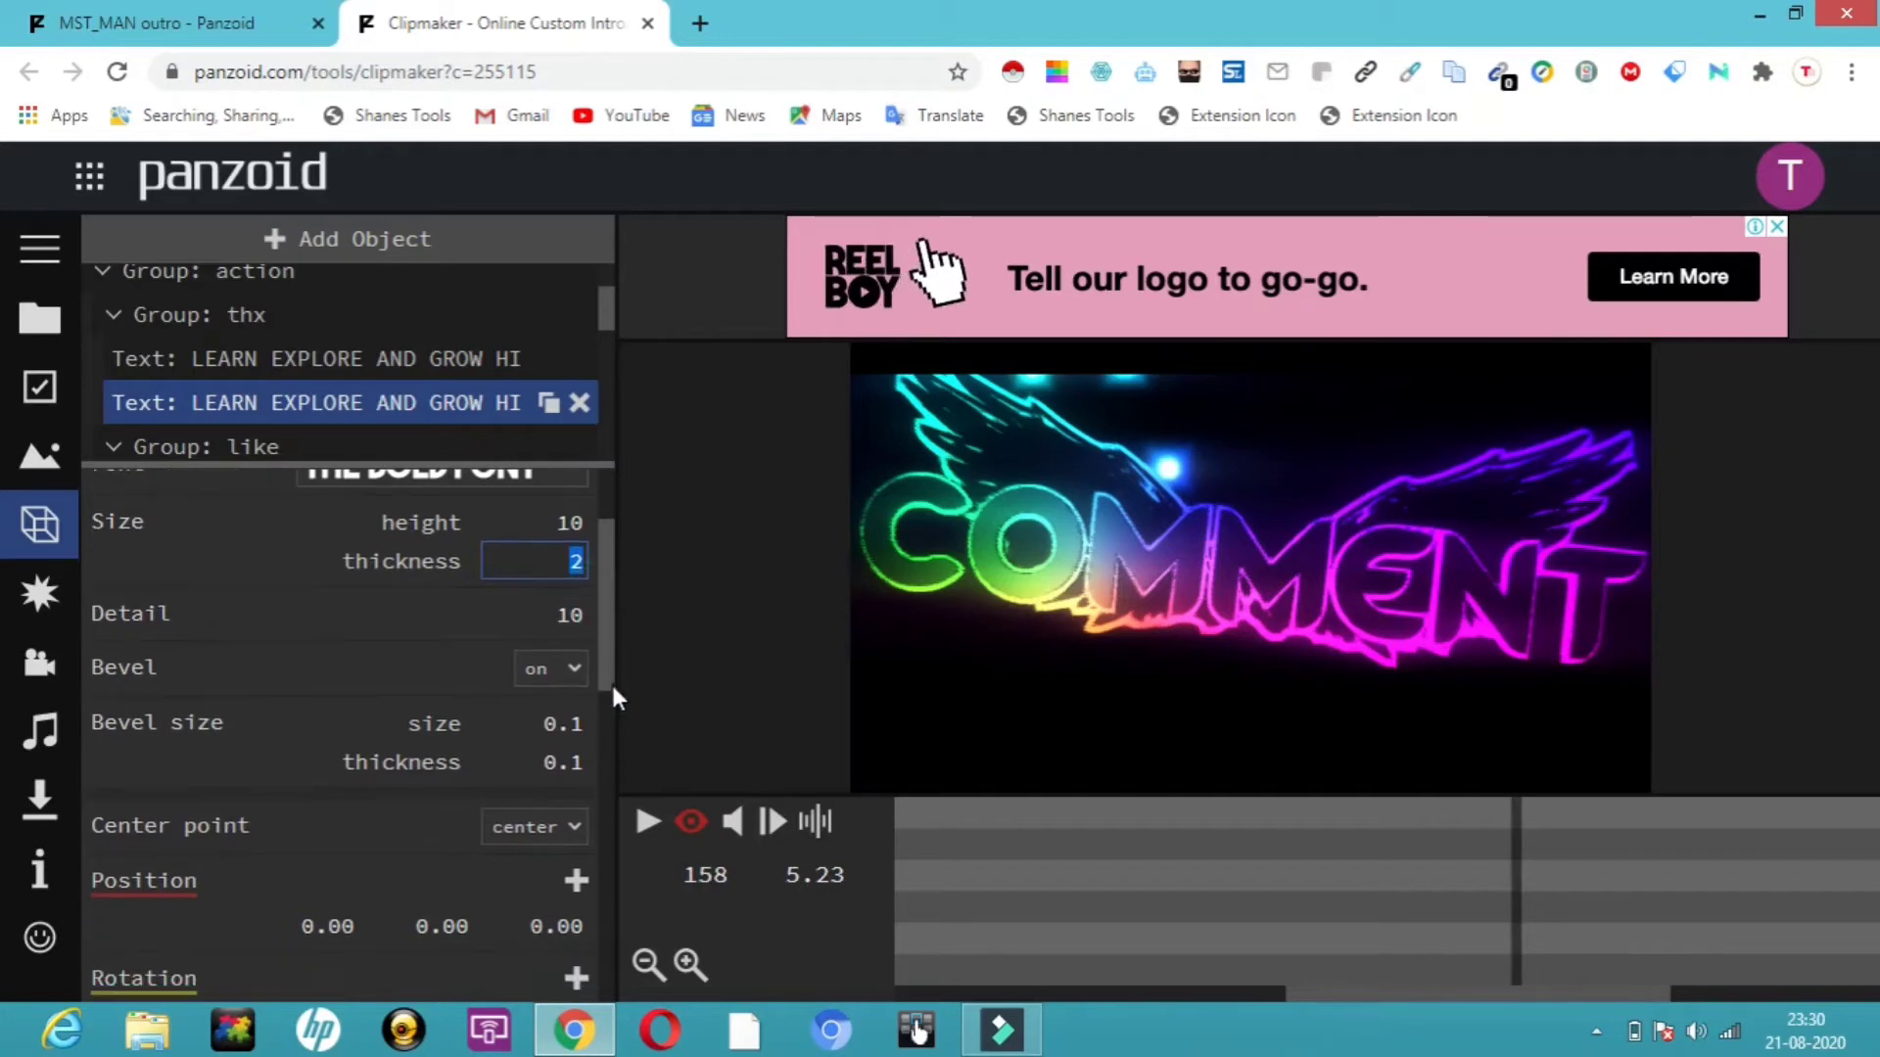
click(572, 789)
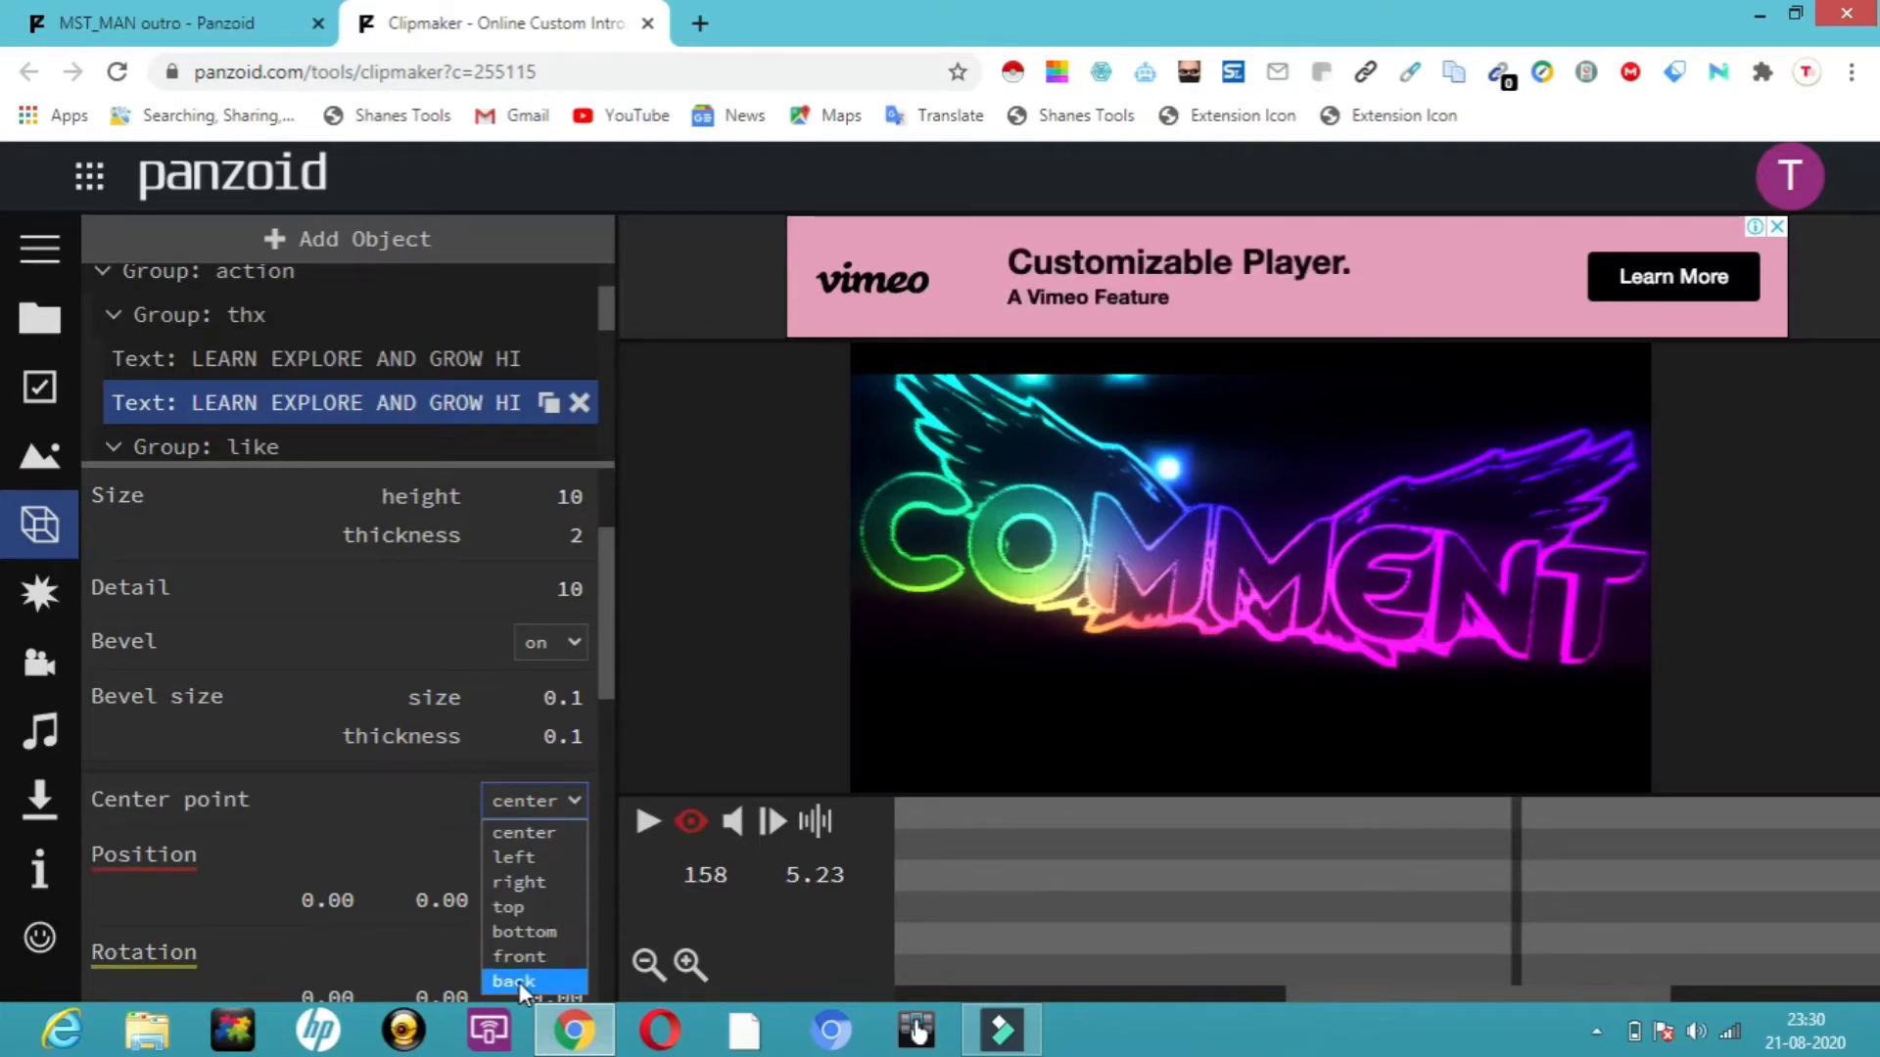
click(519, 981)
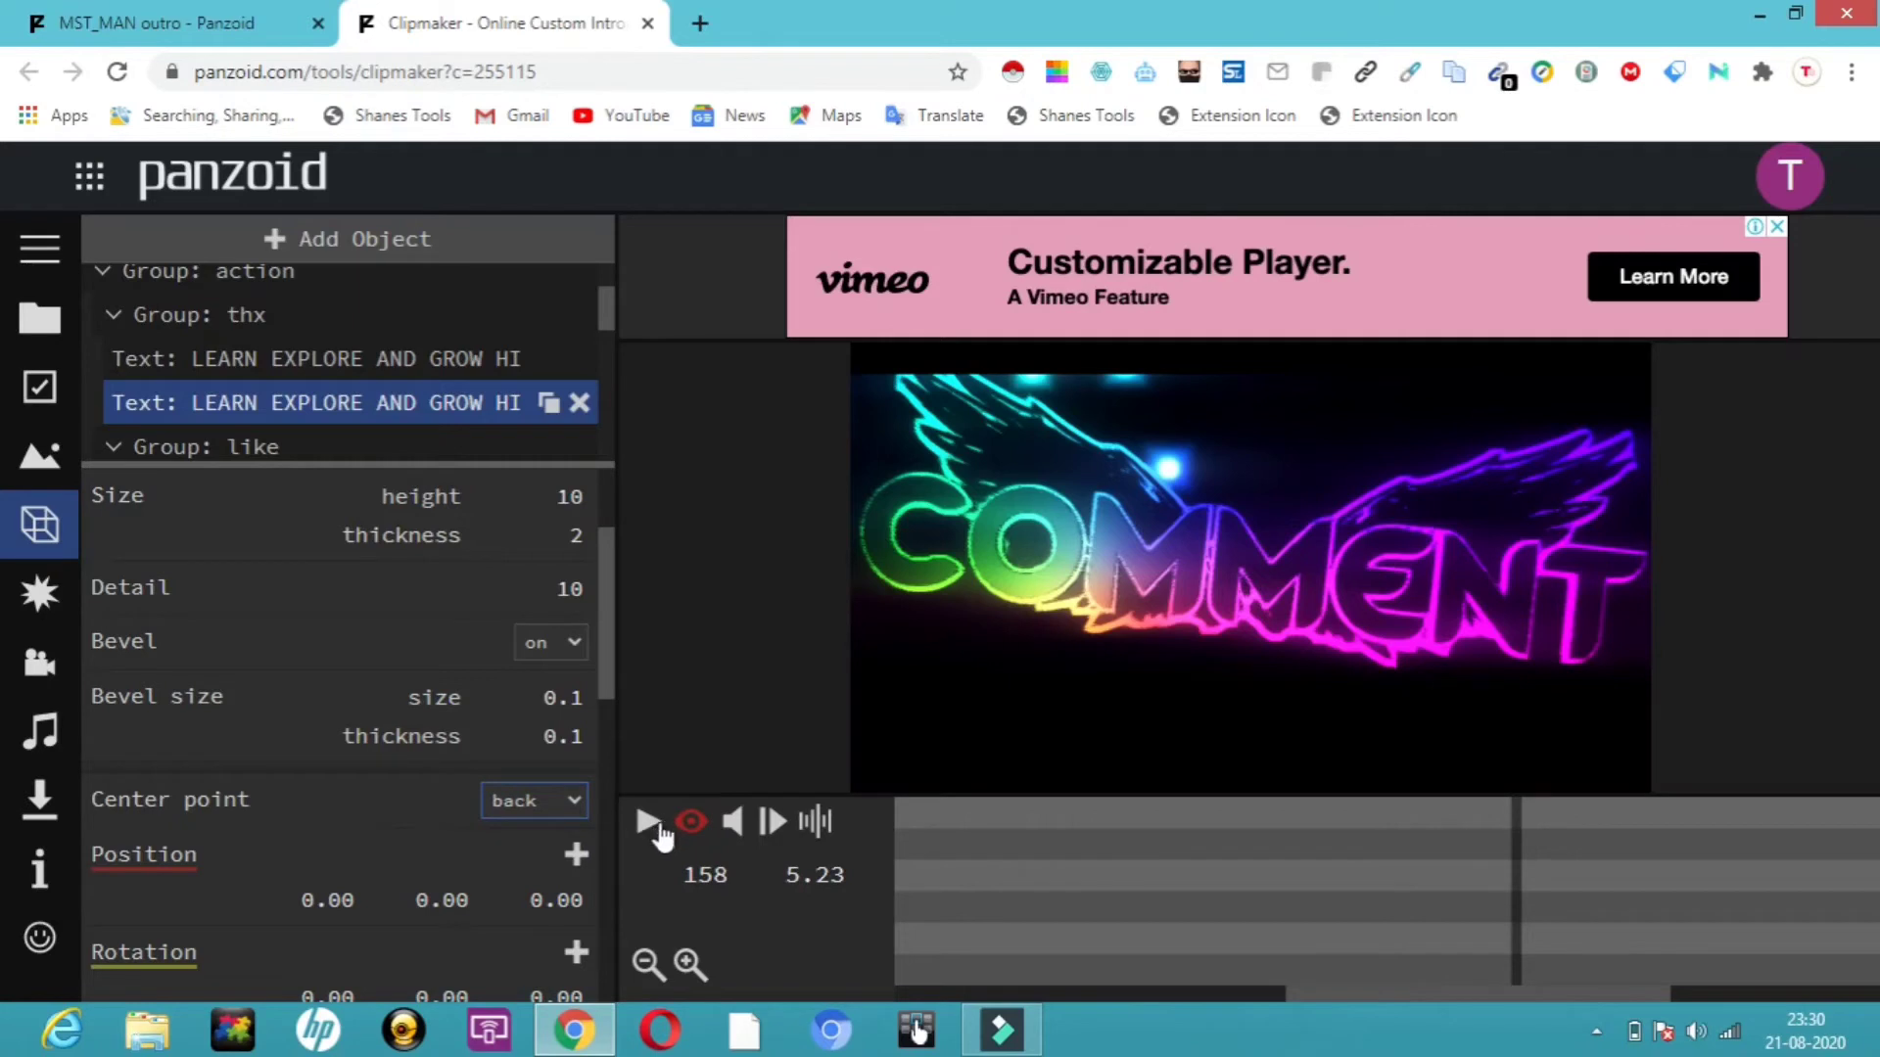
click(650, 825)
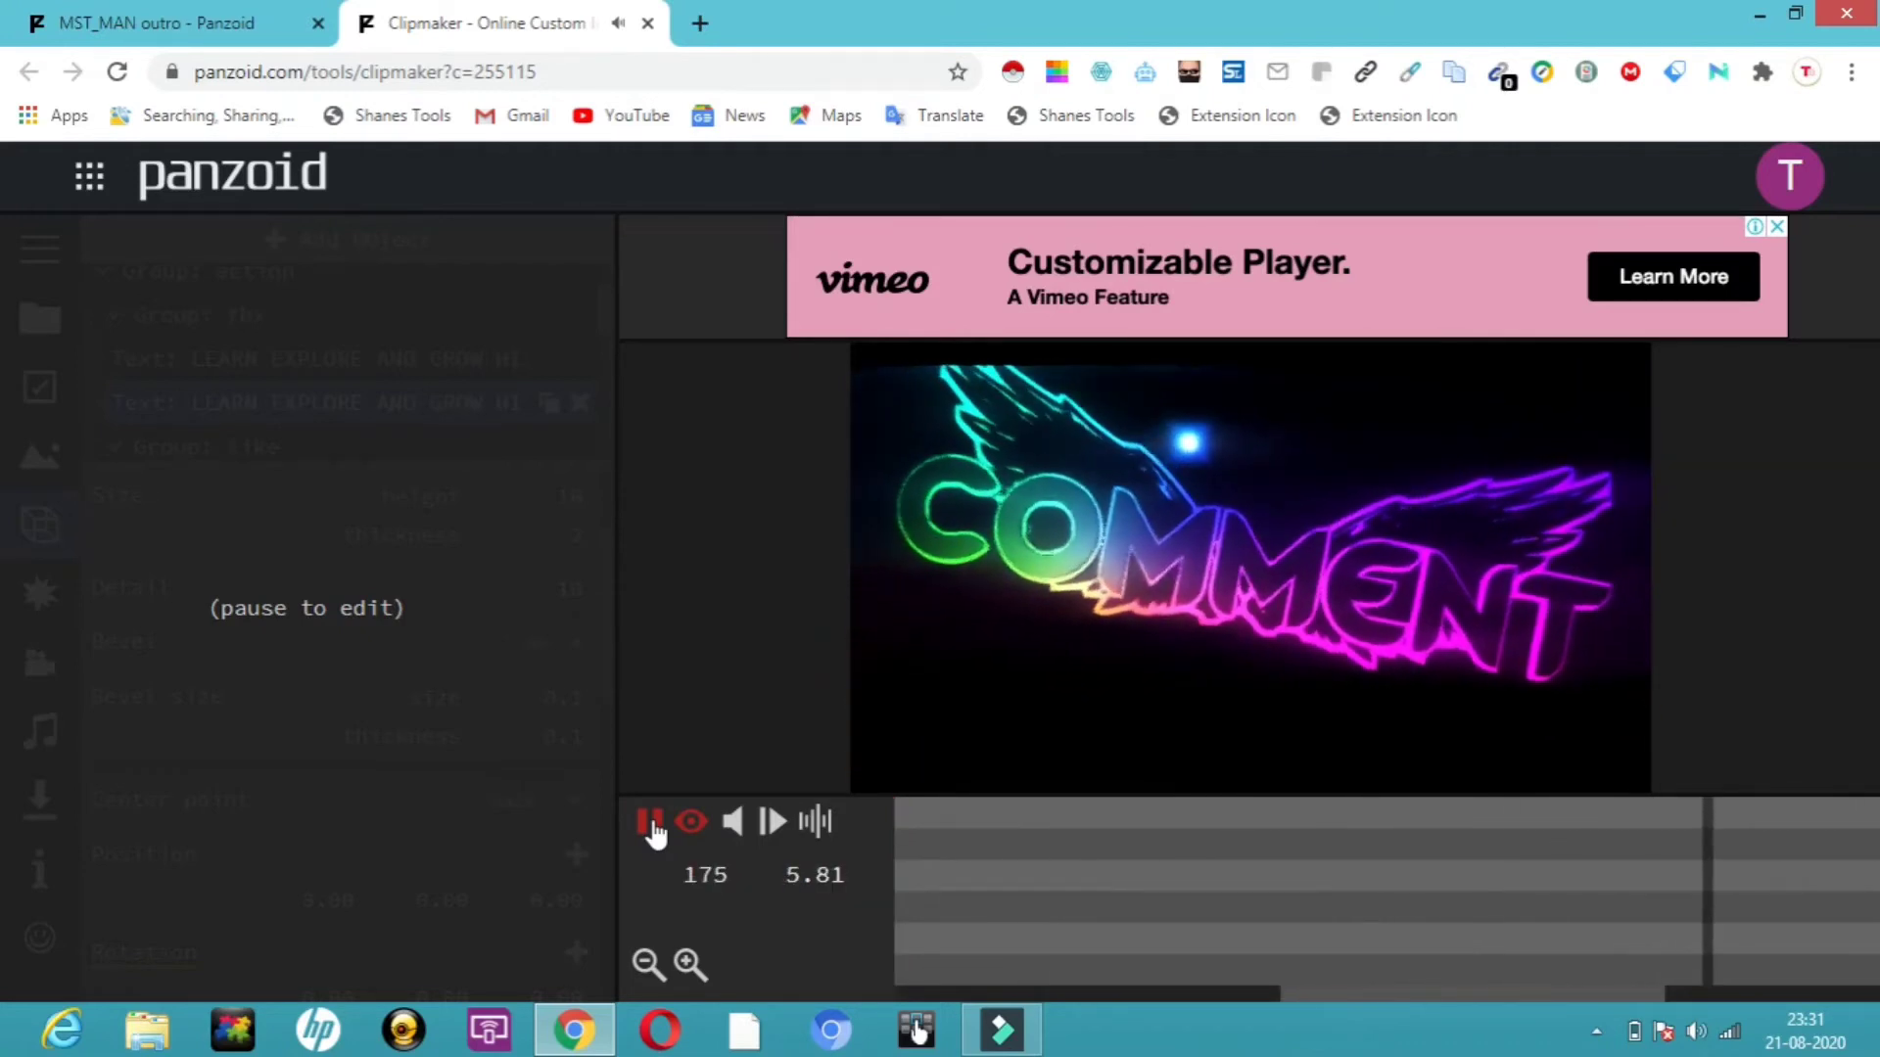
click(651, 823)
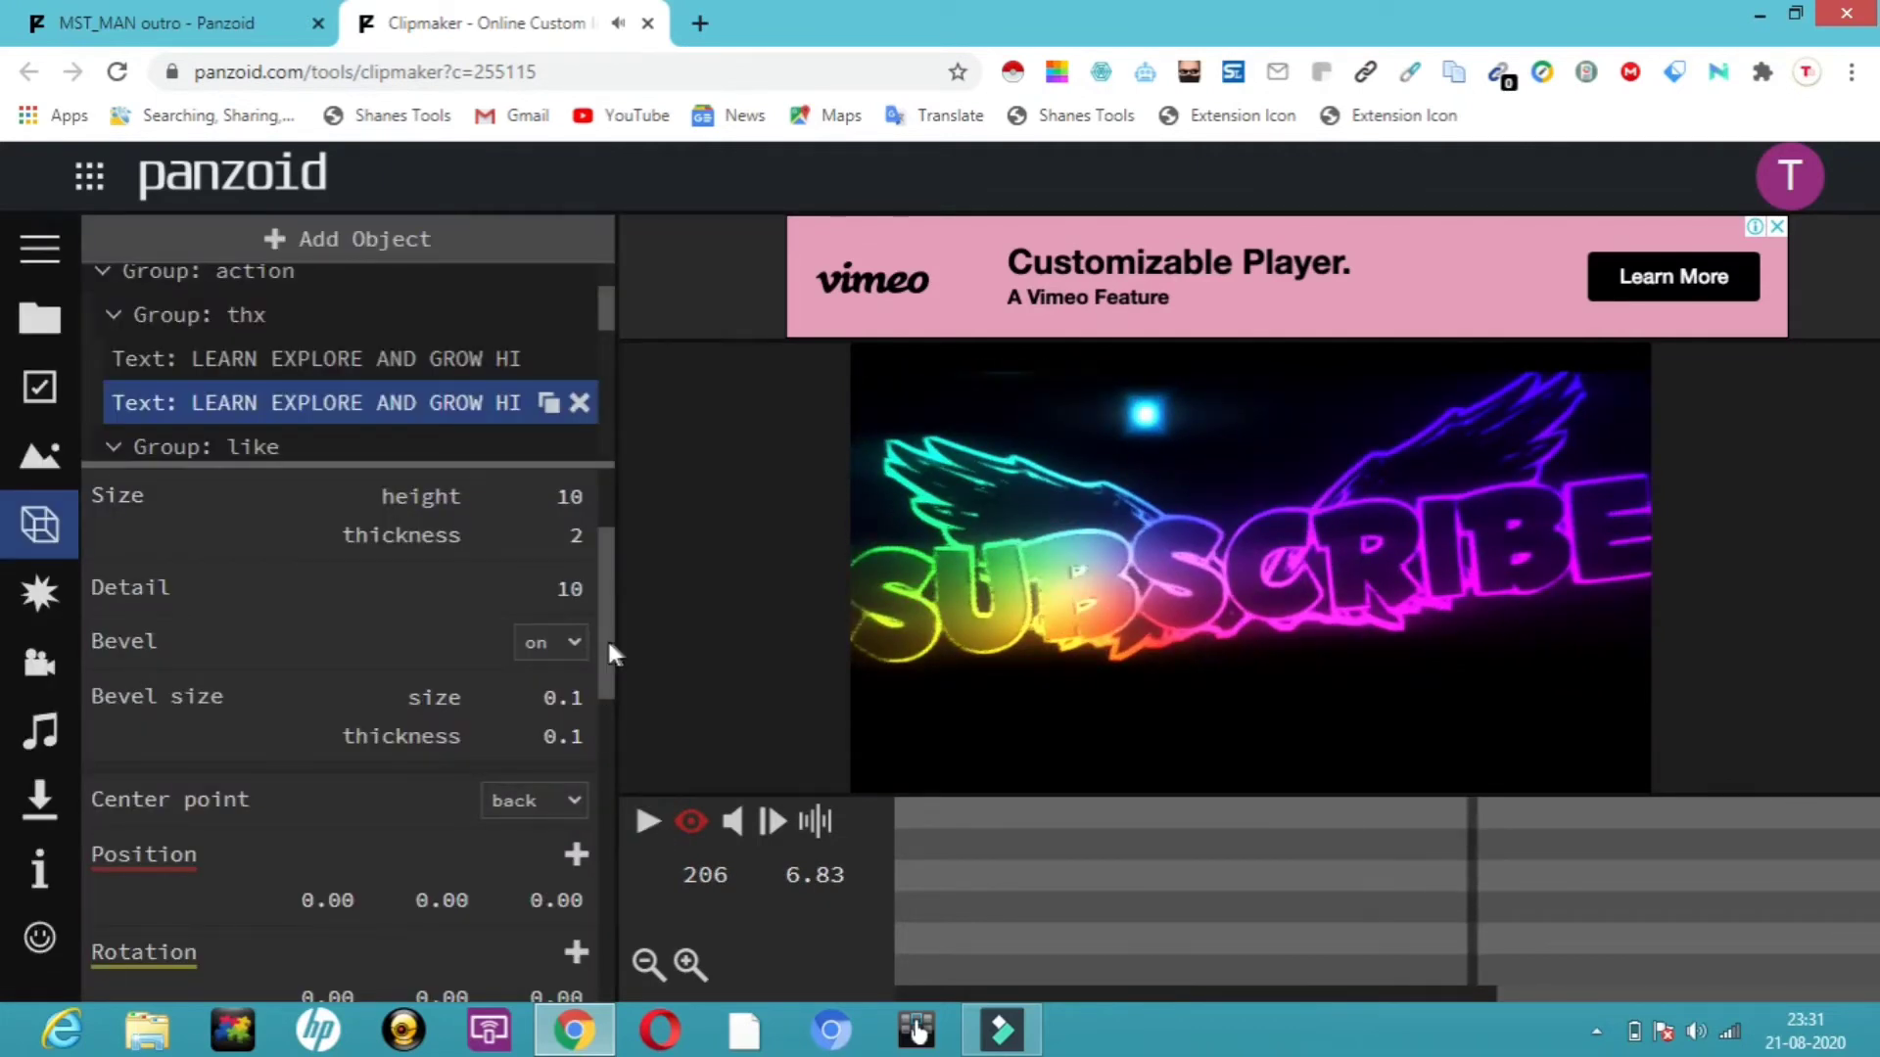
Step: Set the second thx text's size to height 8 and thickness 1
click(568, 496)
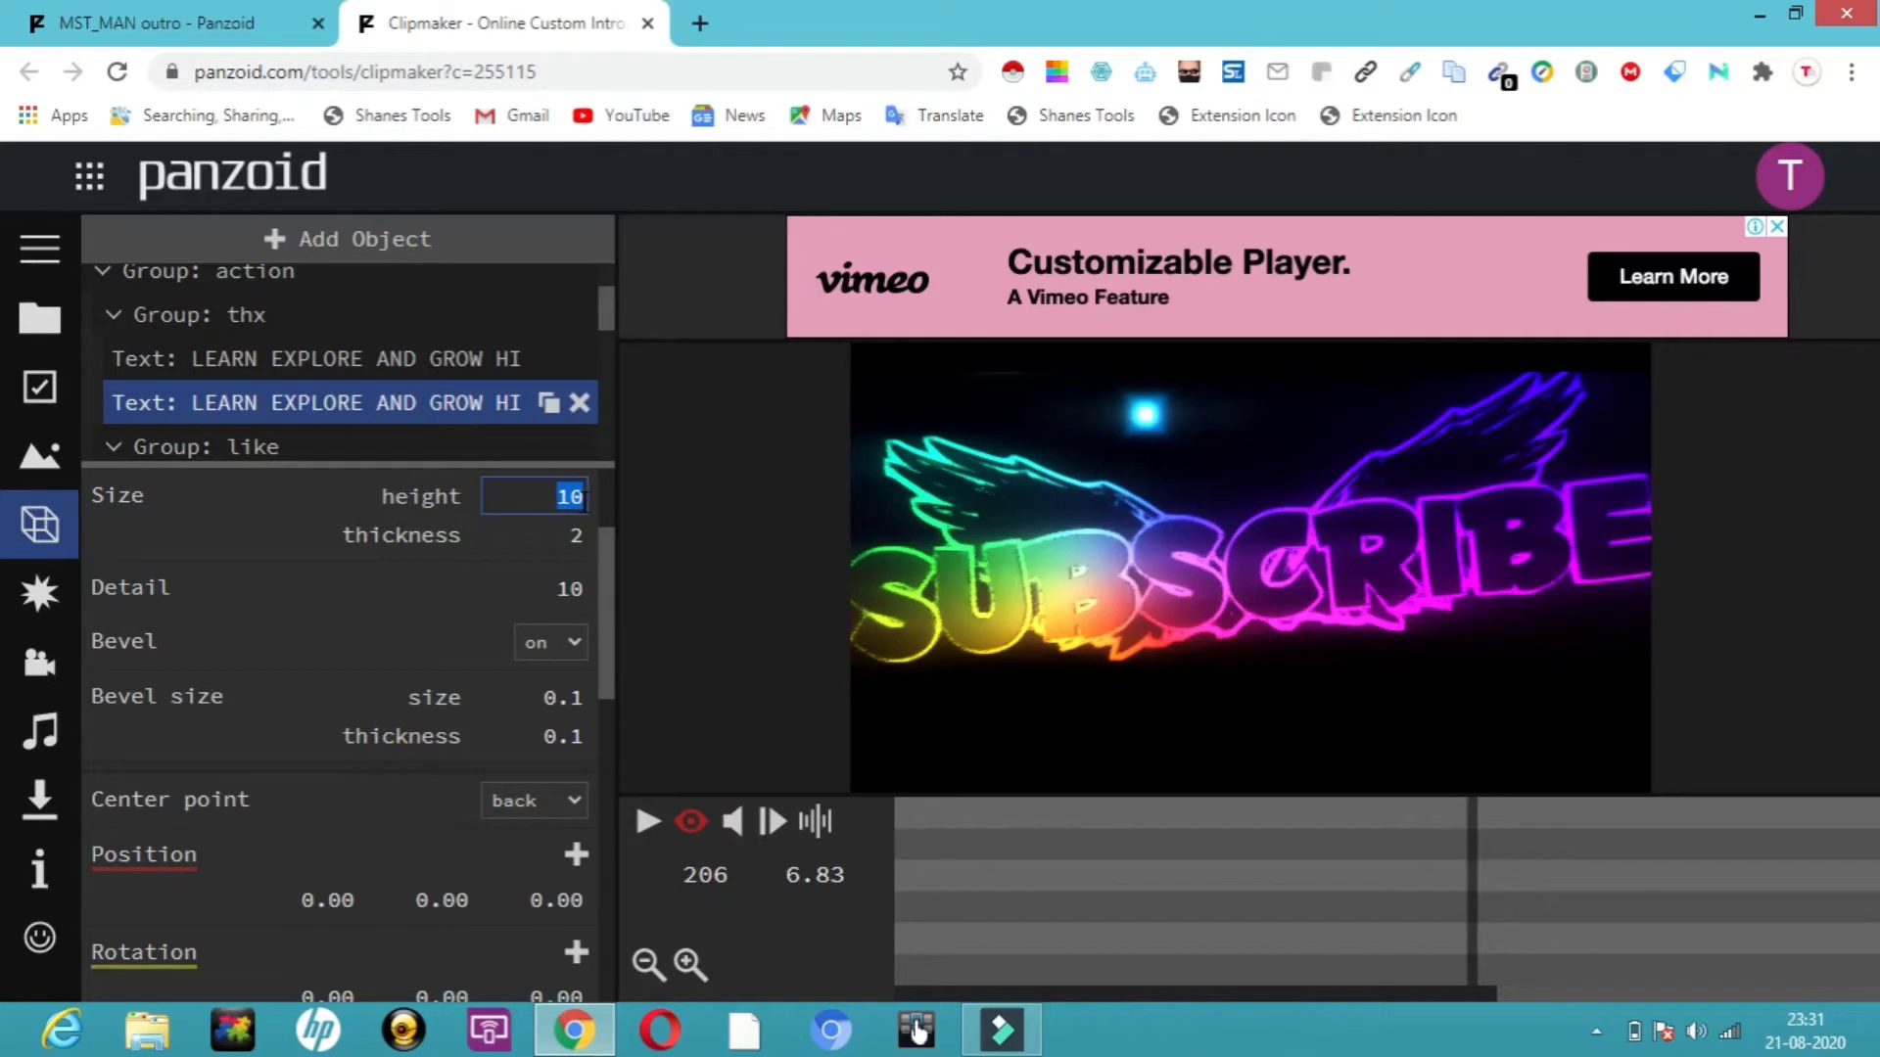
text(8)
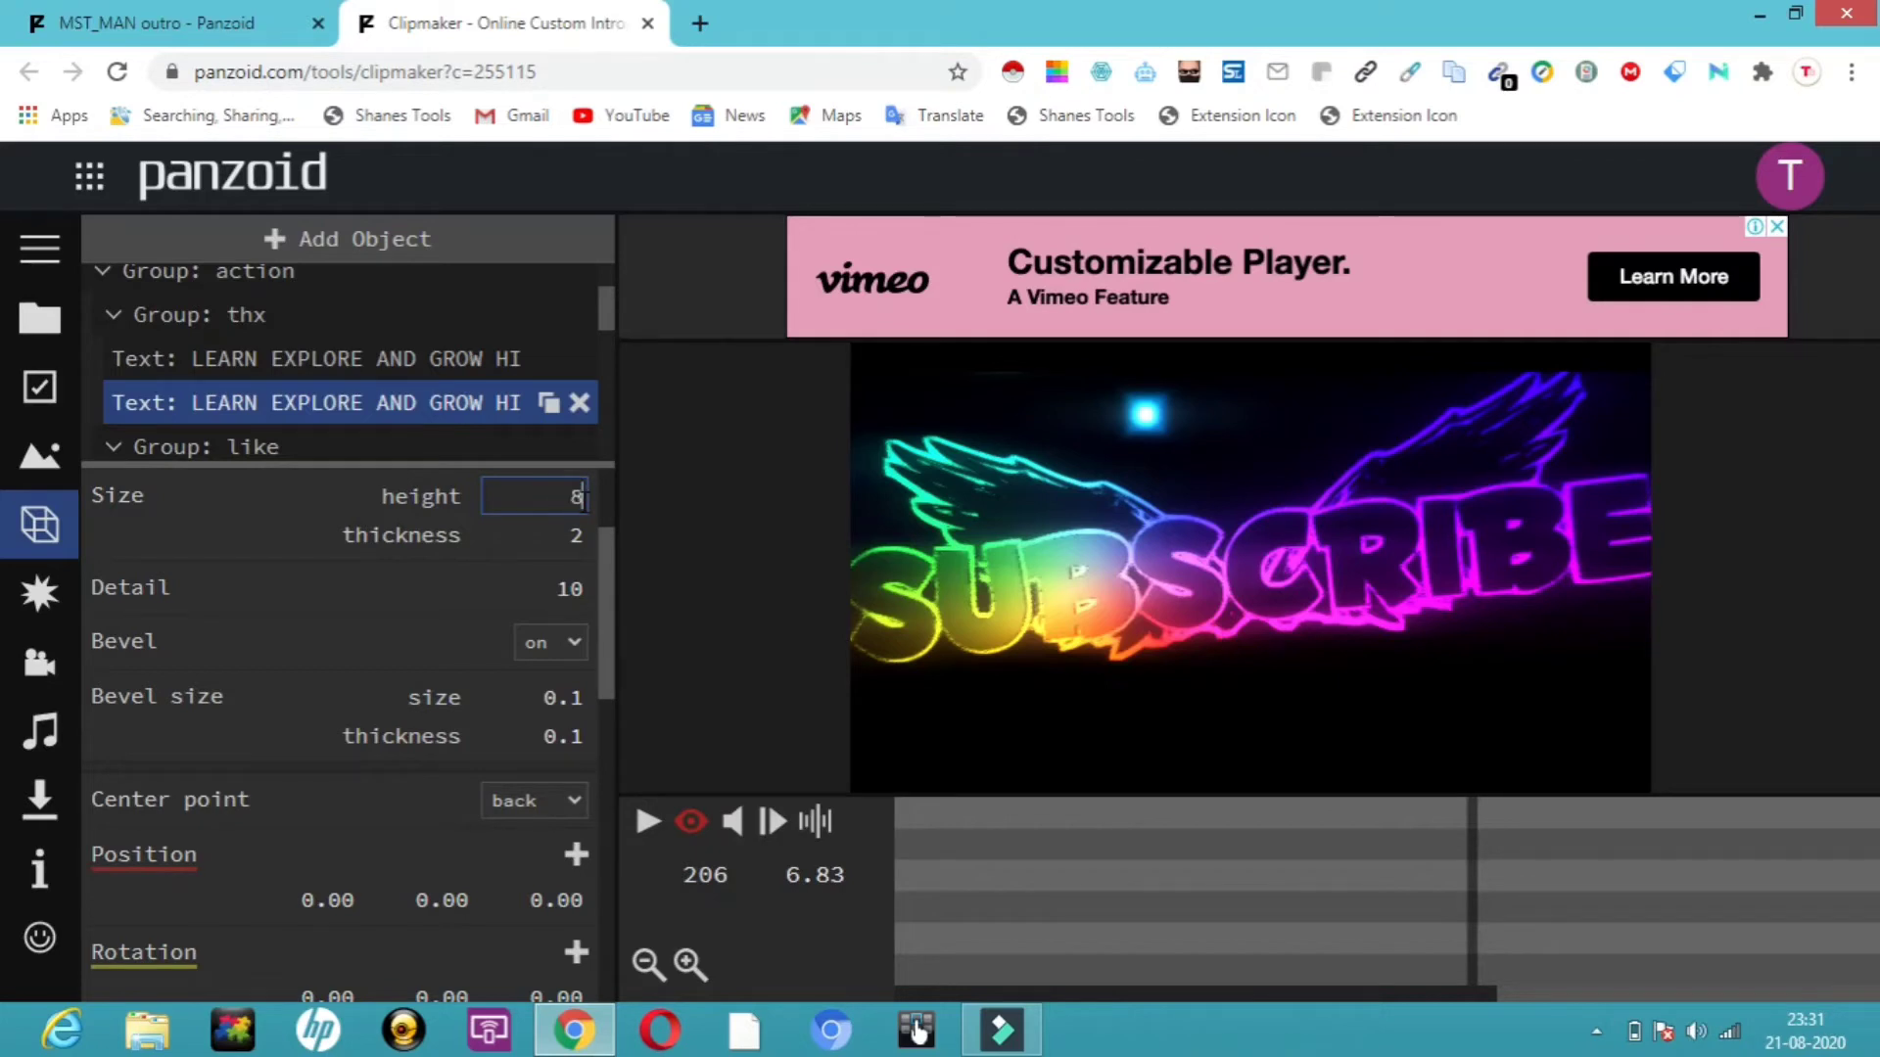
click(580, 536)
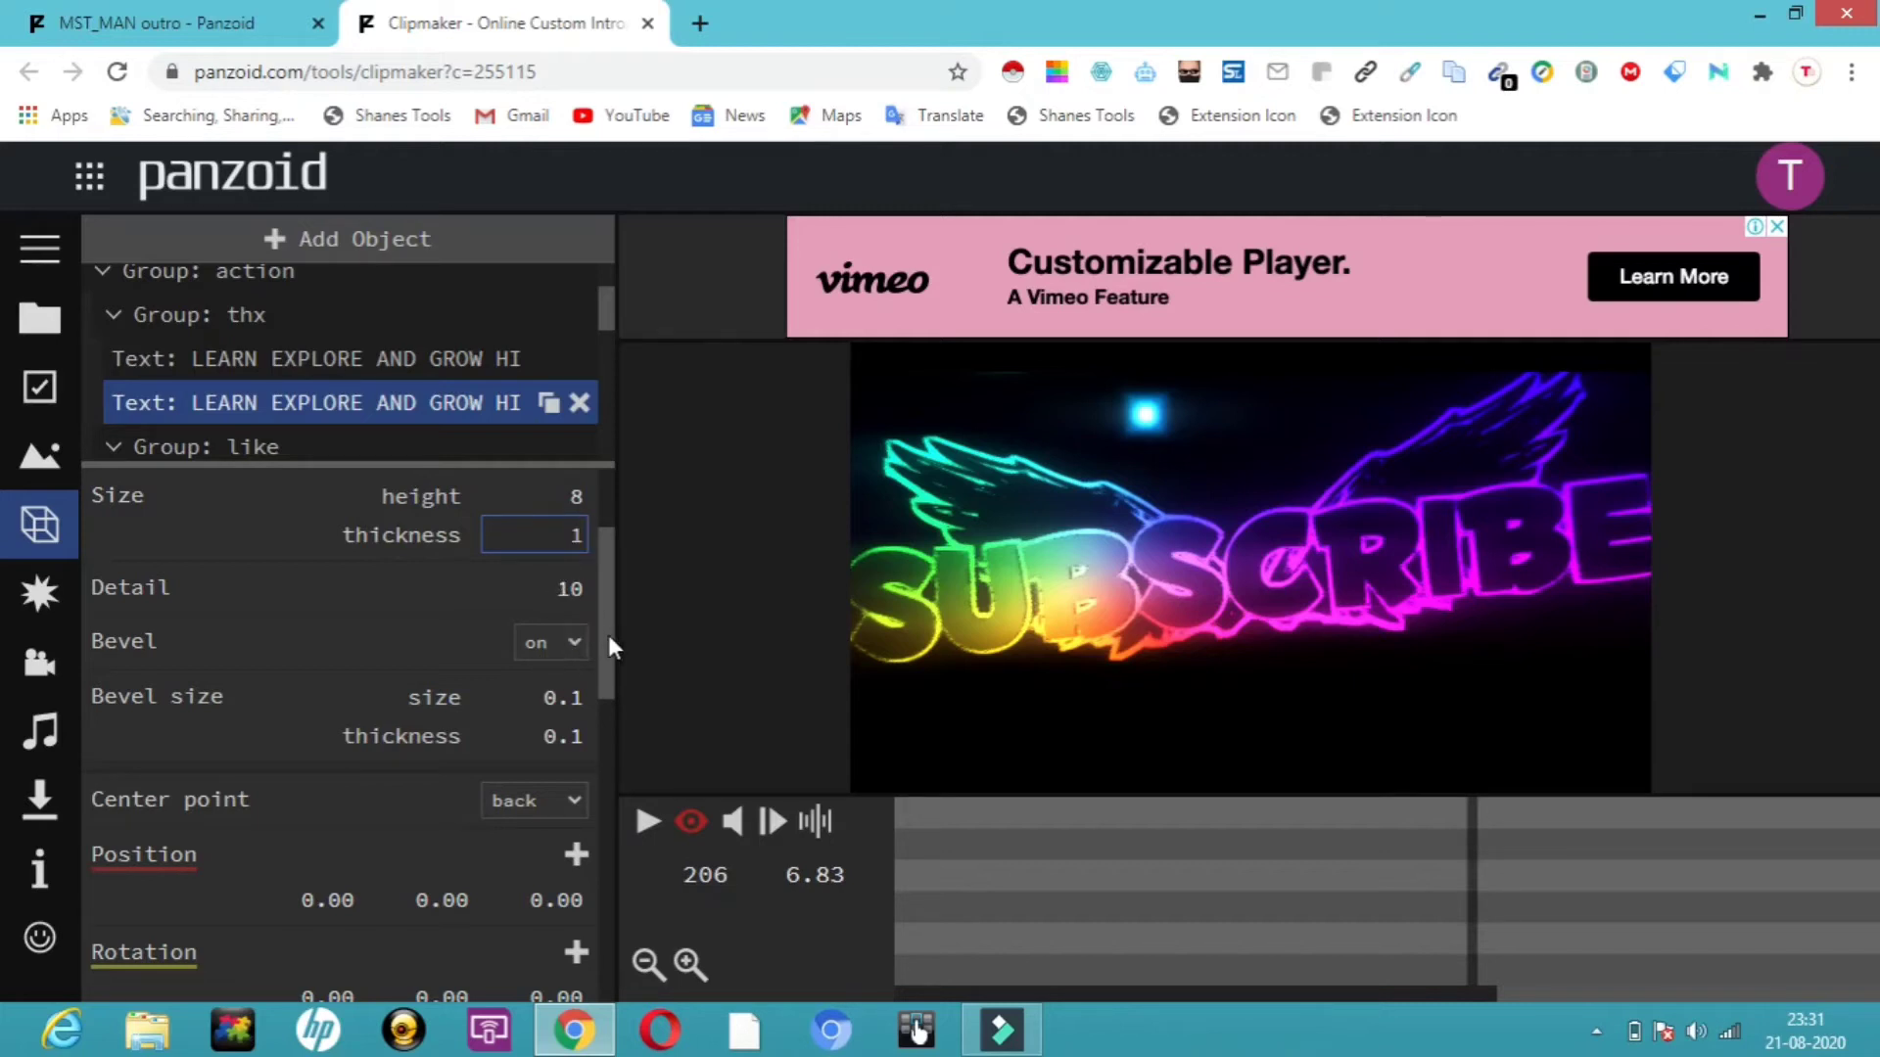
Step: Try the video appearance on the second thx text and play the outro preview, pausing it at the COMMENT text
drag(608, 634, 611, 767)
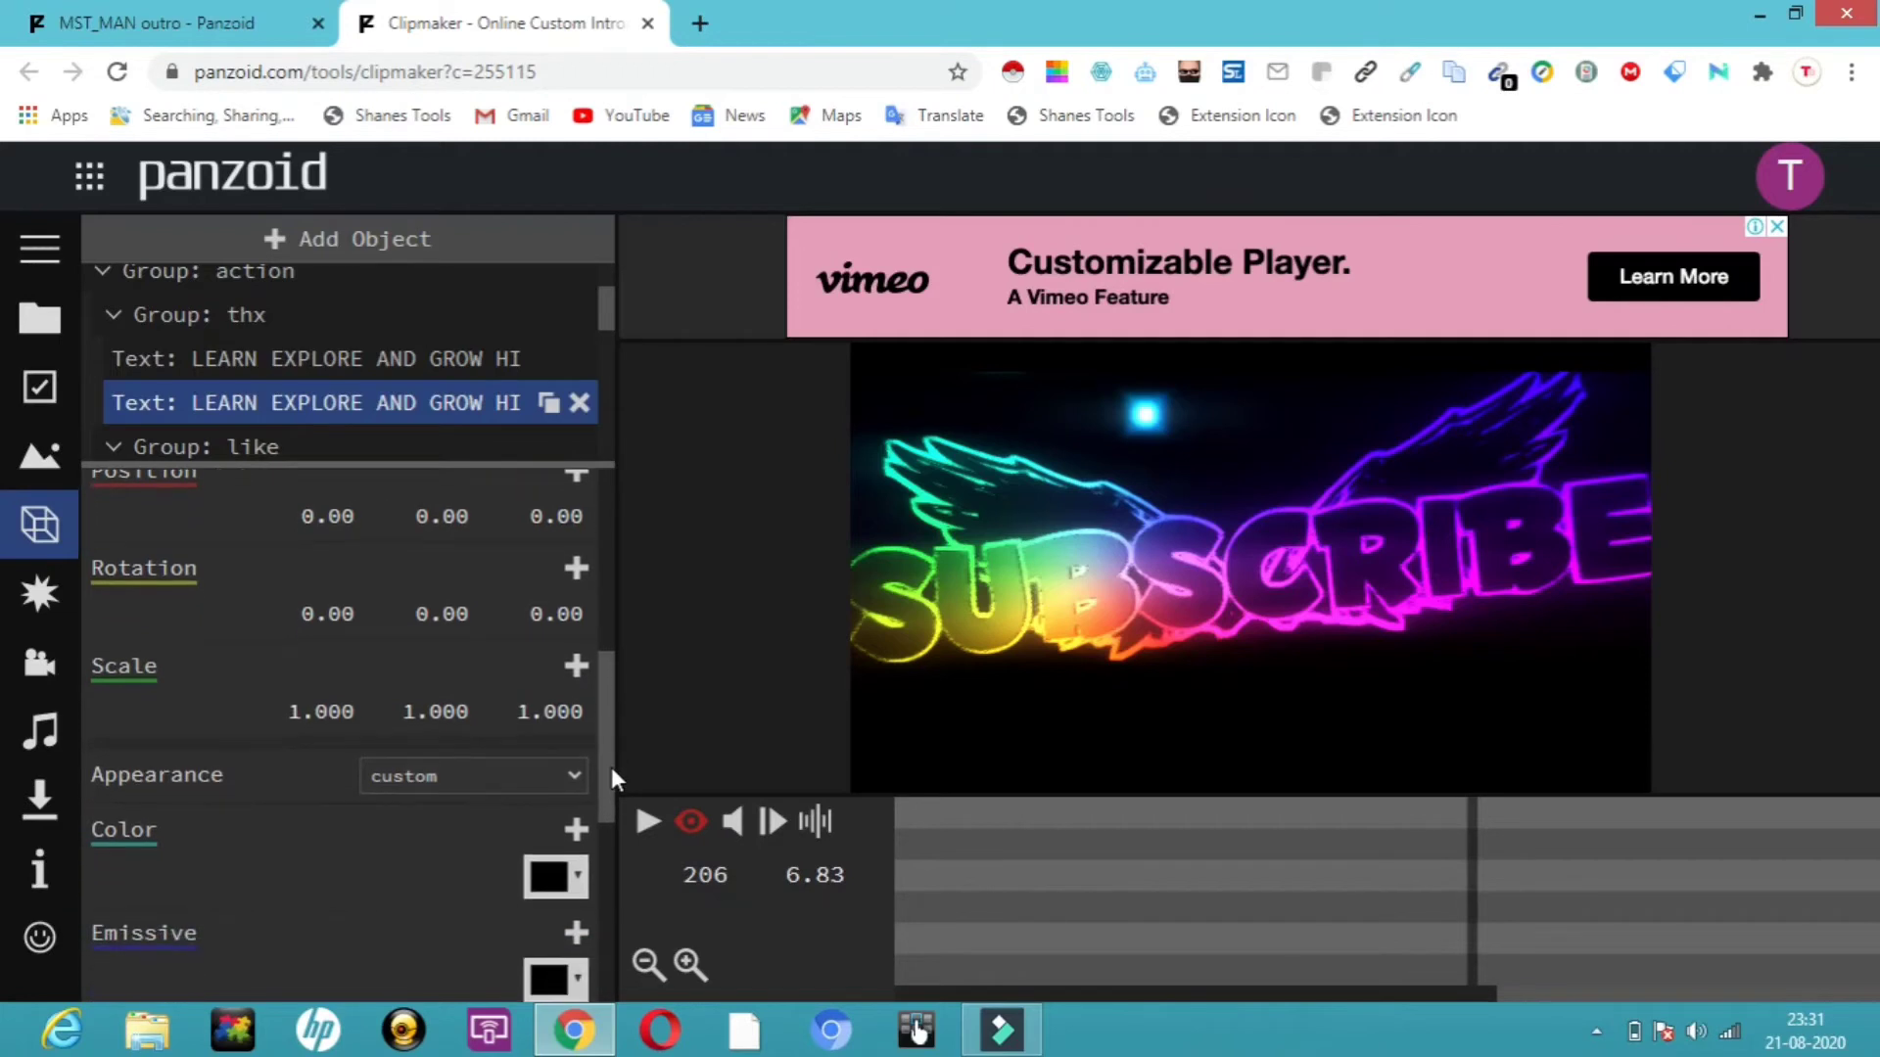
click(580, 765)
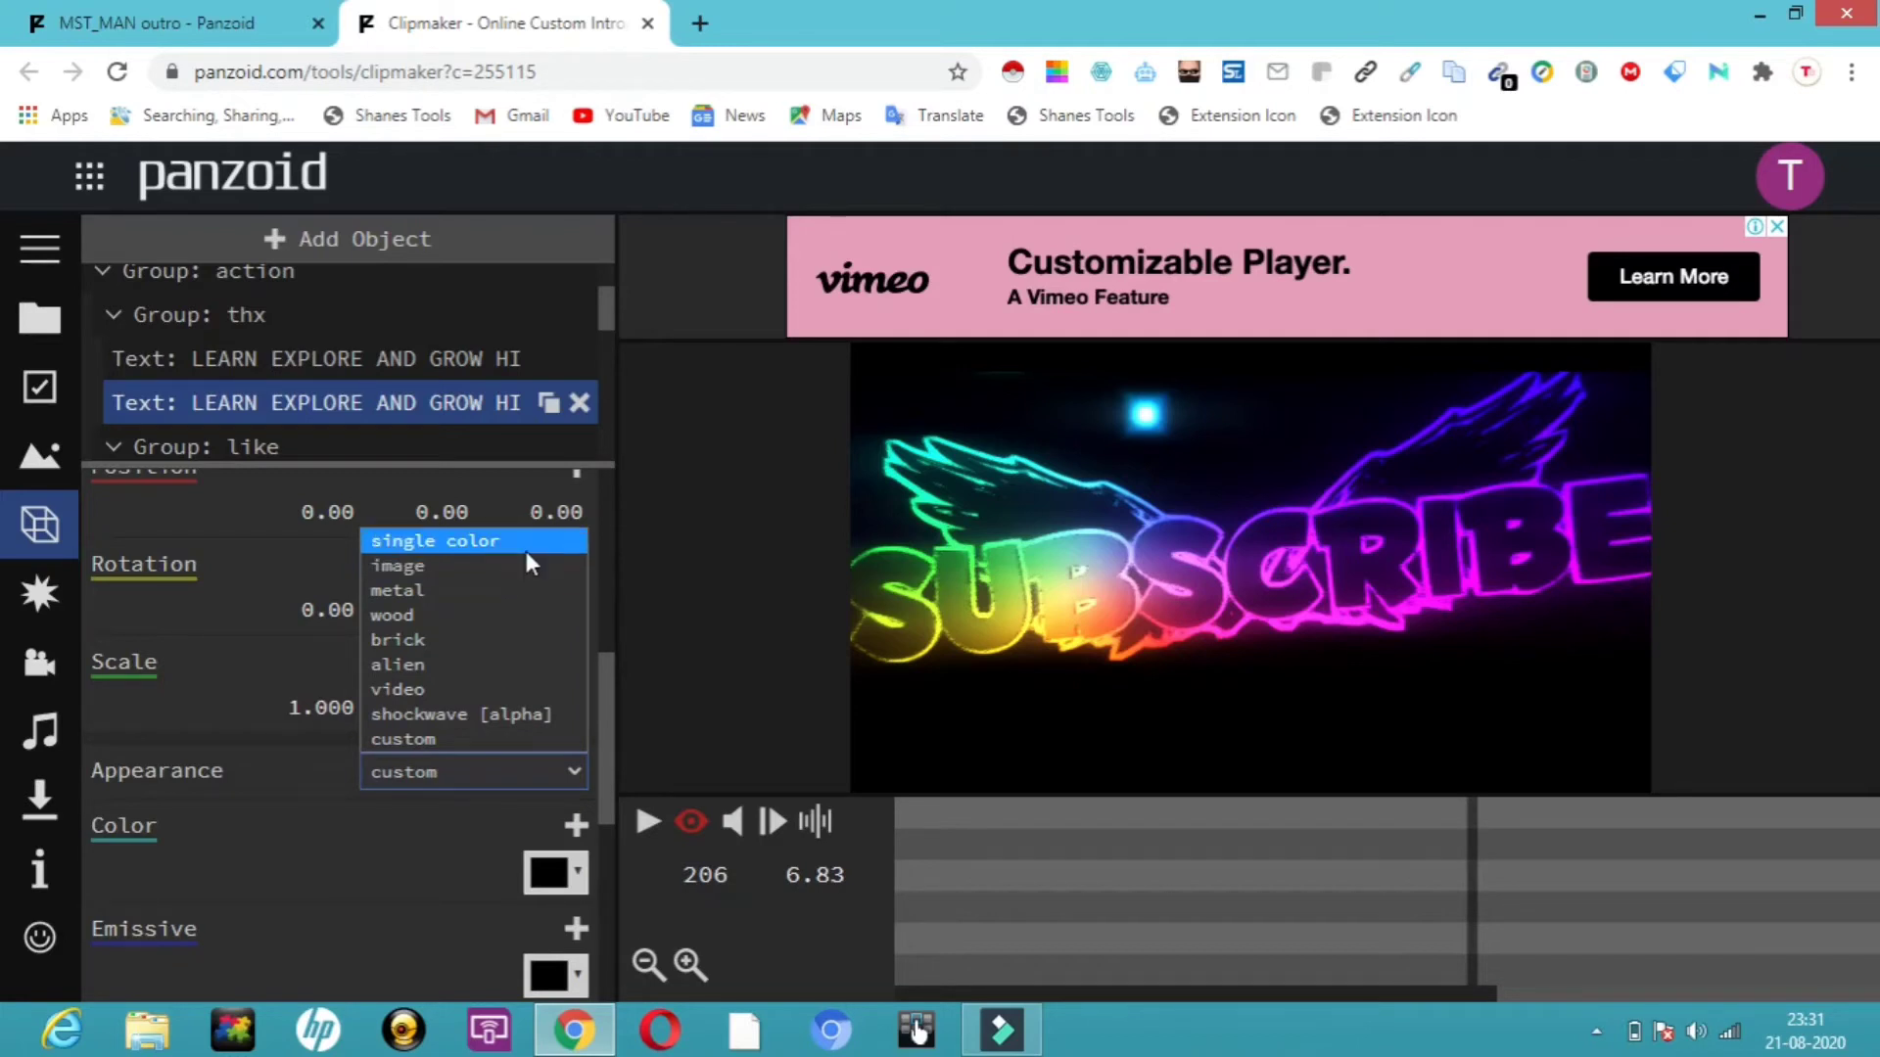
click(474, 691)
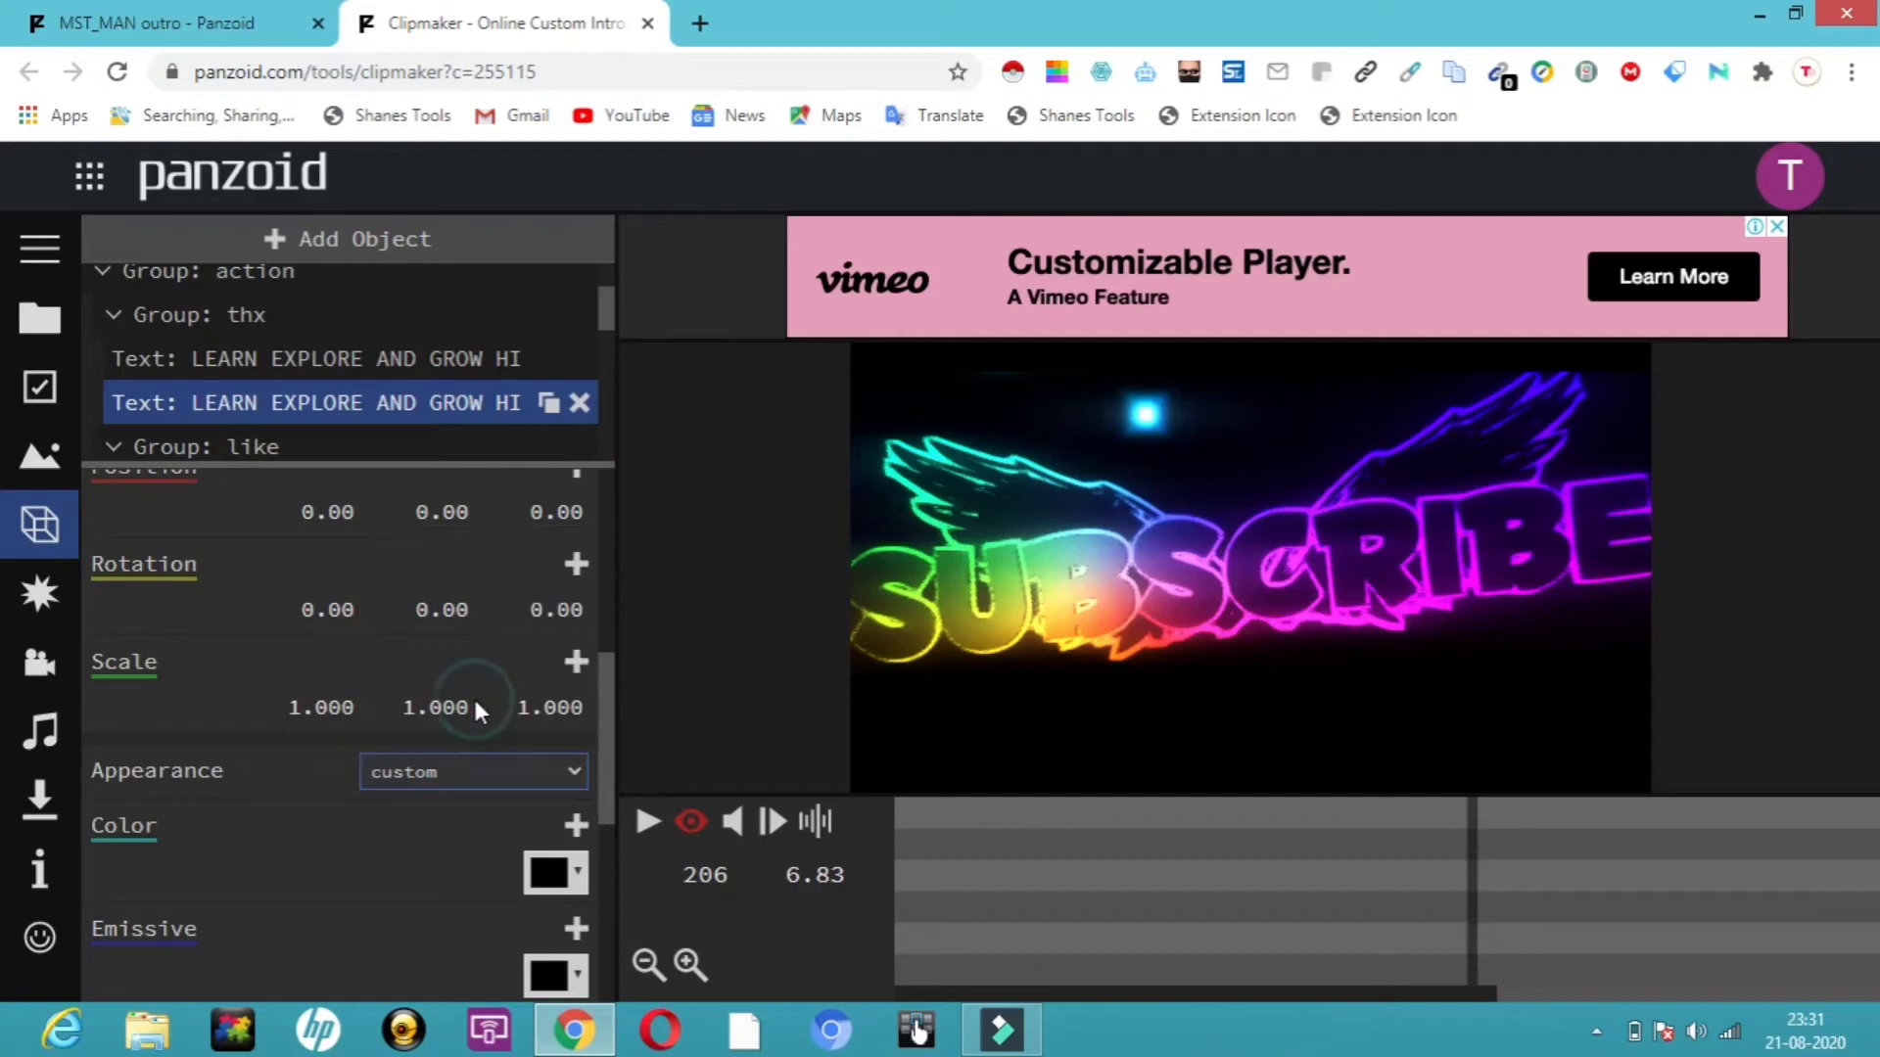
click(646, 825)
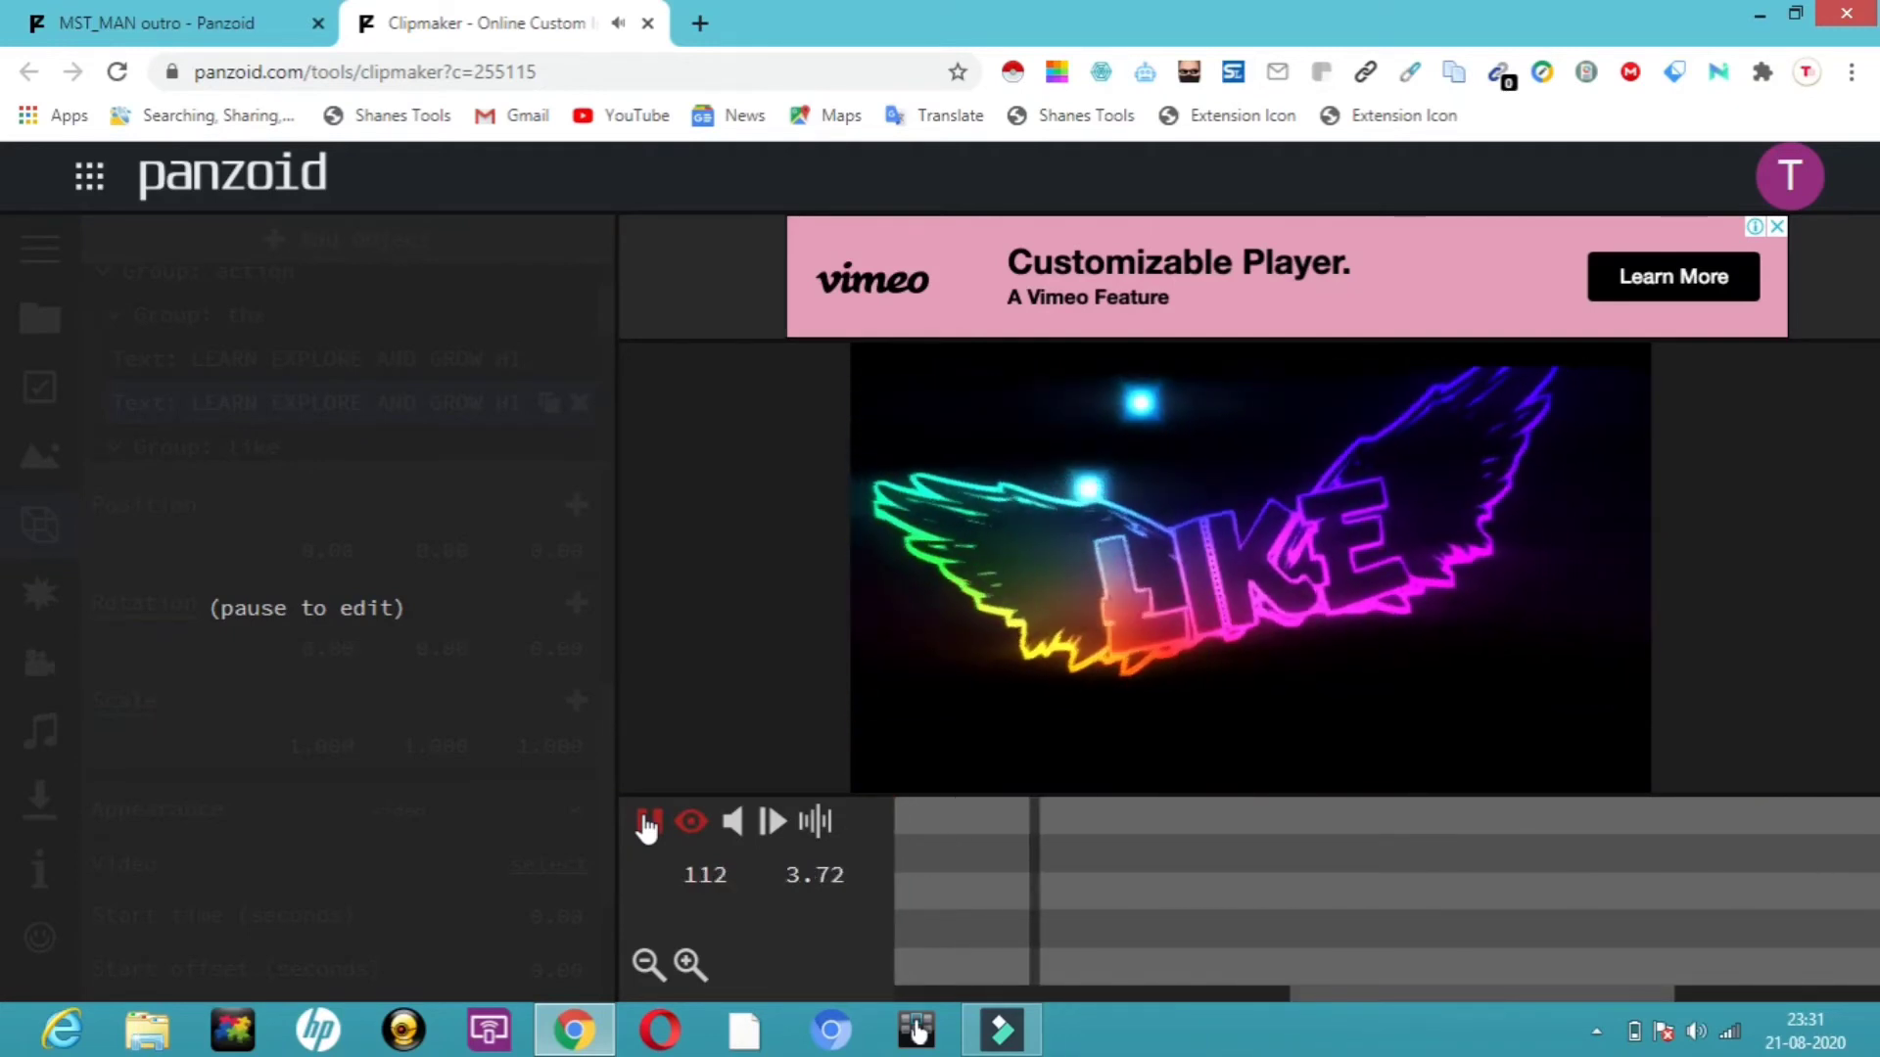
click(646, 825)
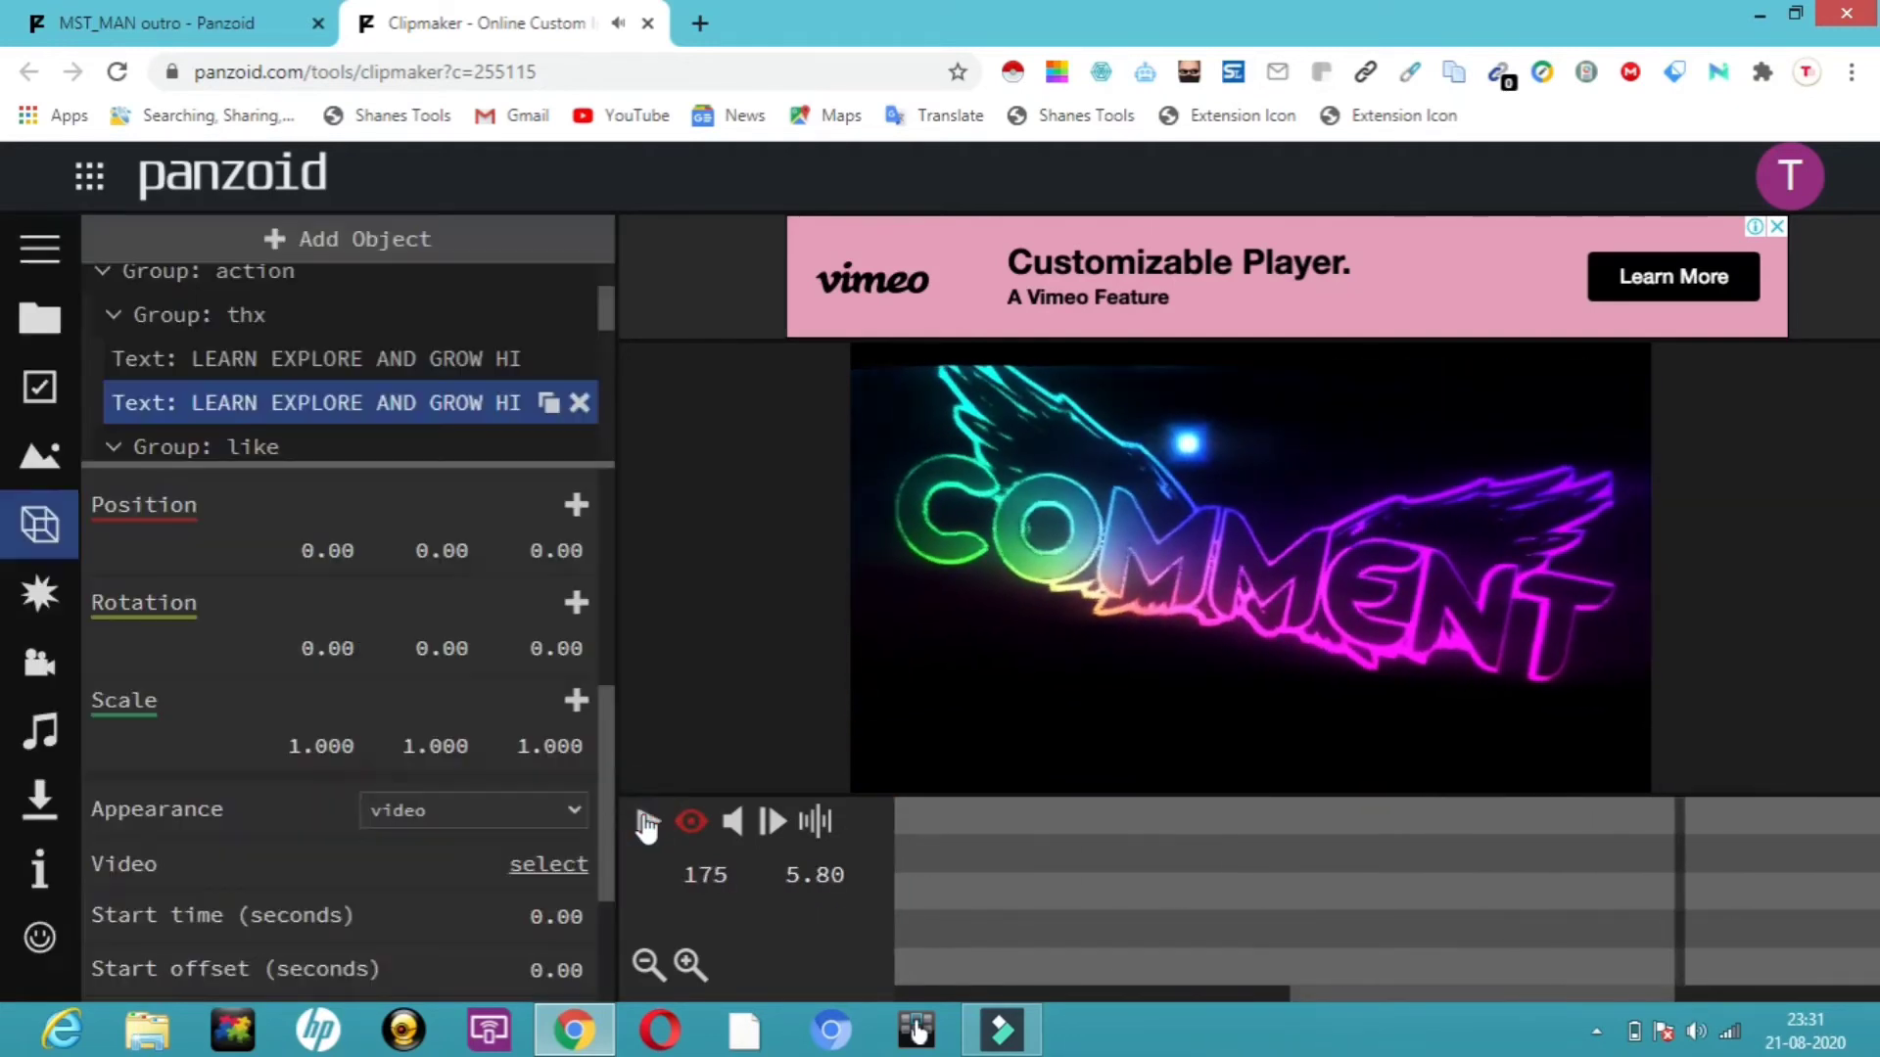
Step: Set the second thx text's appearance to single color and play the outro, pausing it while the LEARN EXPLORE text is on screen
click(573, 811)
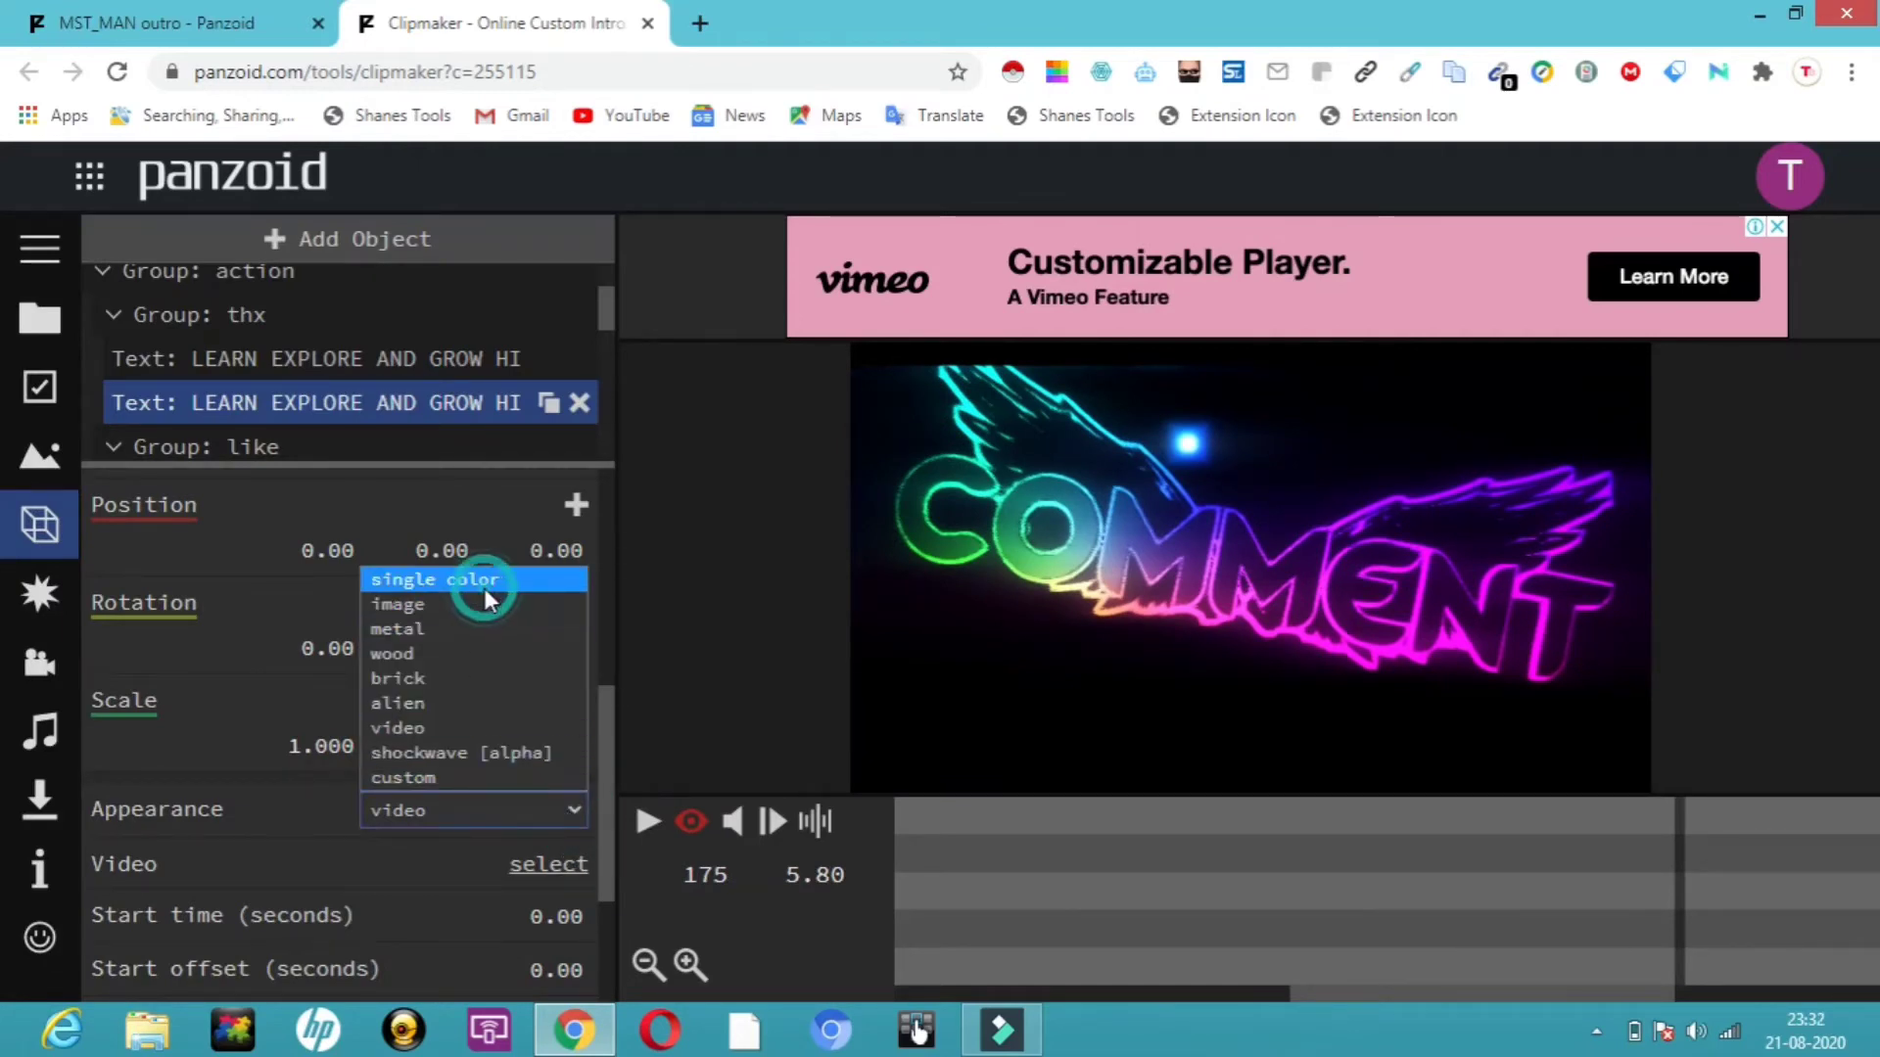
click(484, 585)
click(644, 826)
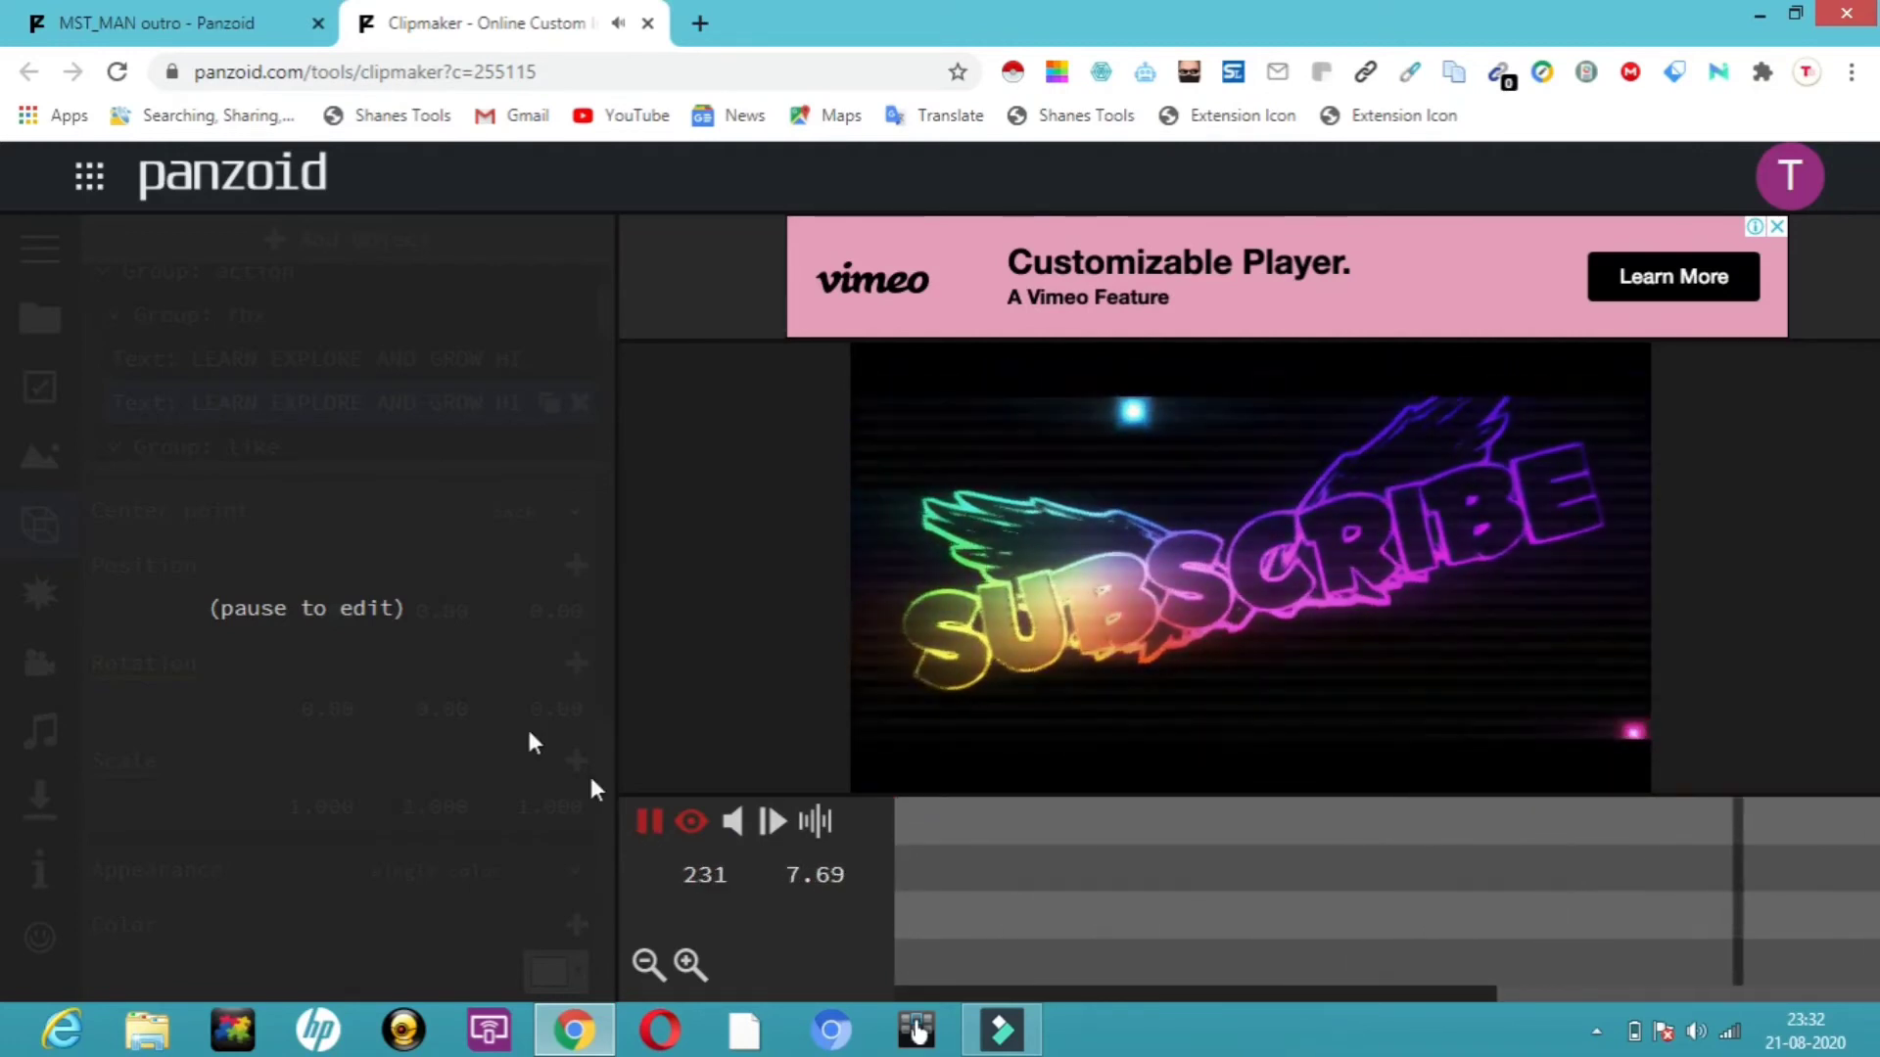
click(653, 808)
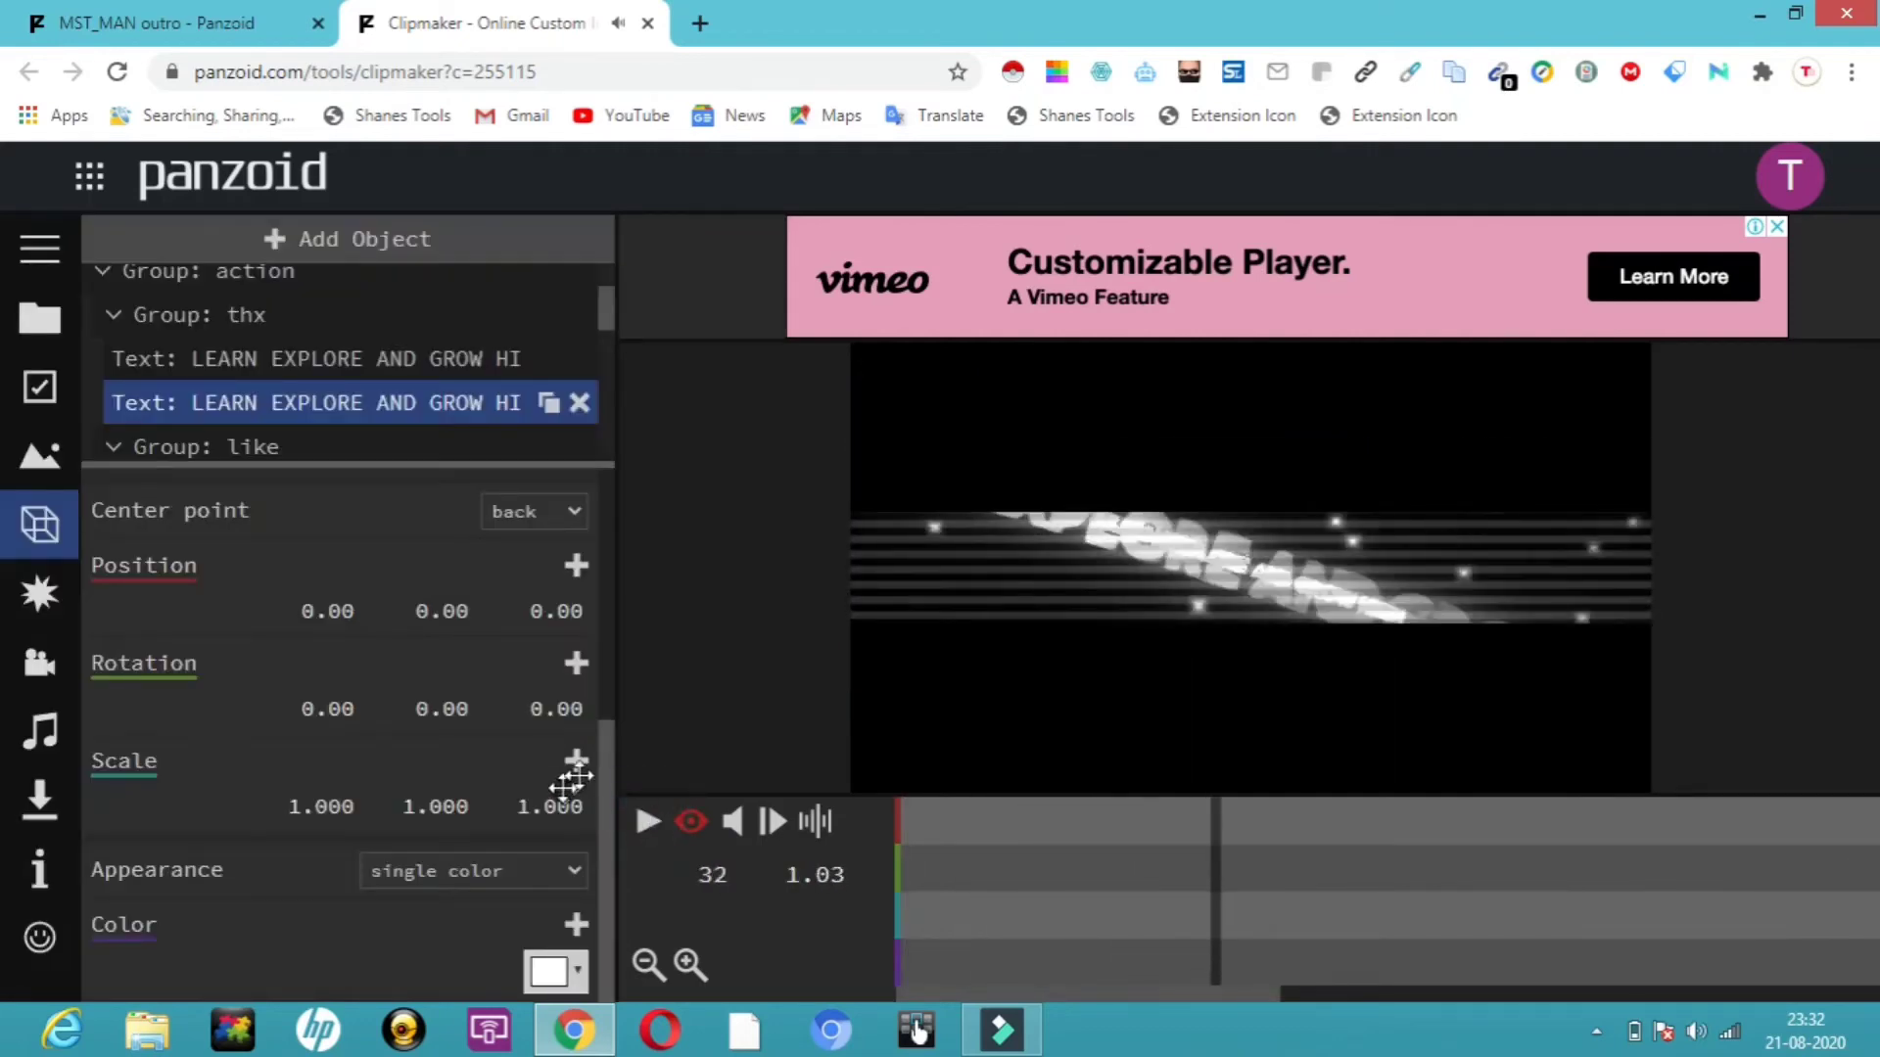
Step: Set the second thx text's color to yellow (#ffff00), and play the outro preview, pausing it at the COMMENT text
click(580, 972)
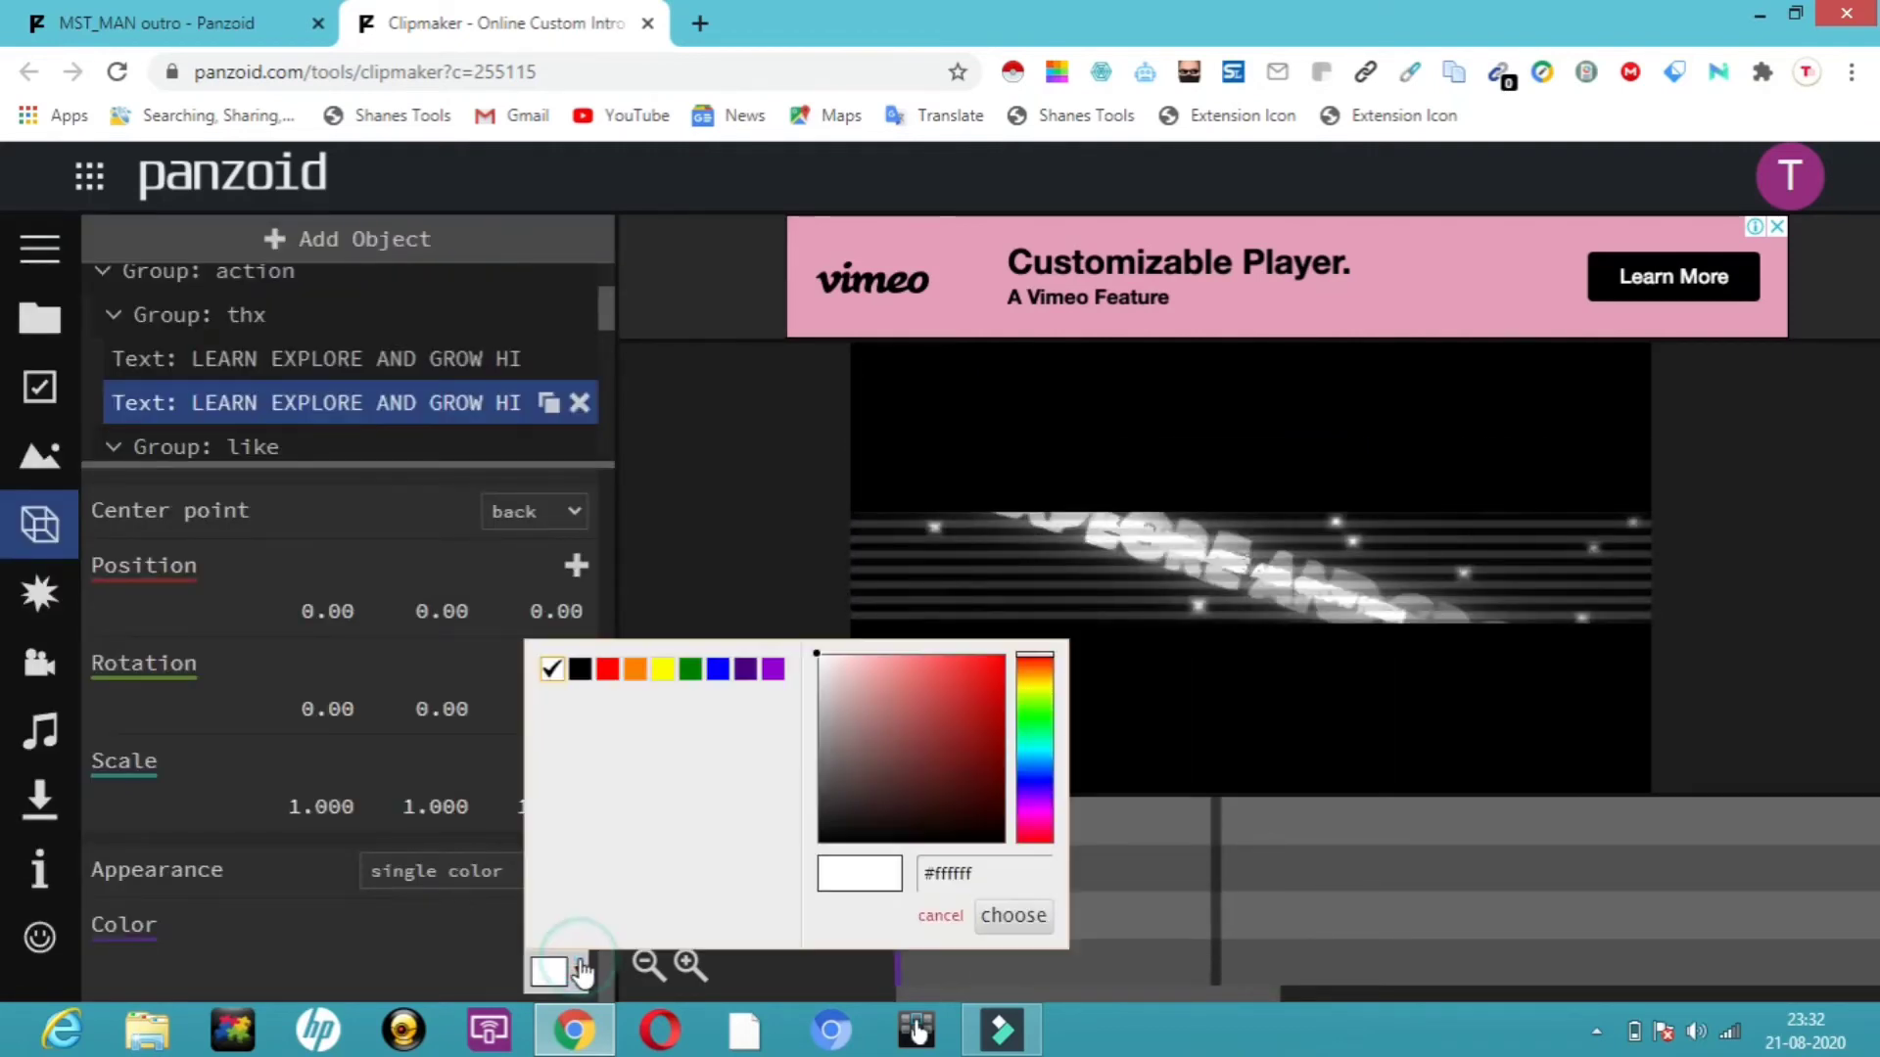
click(666, 672)
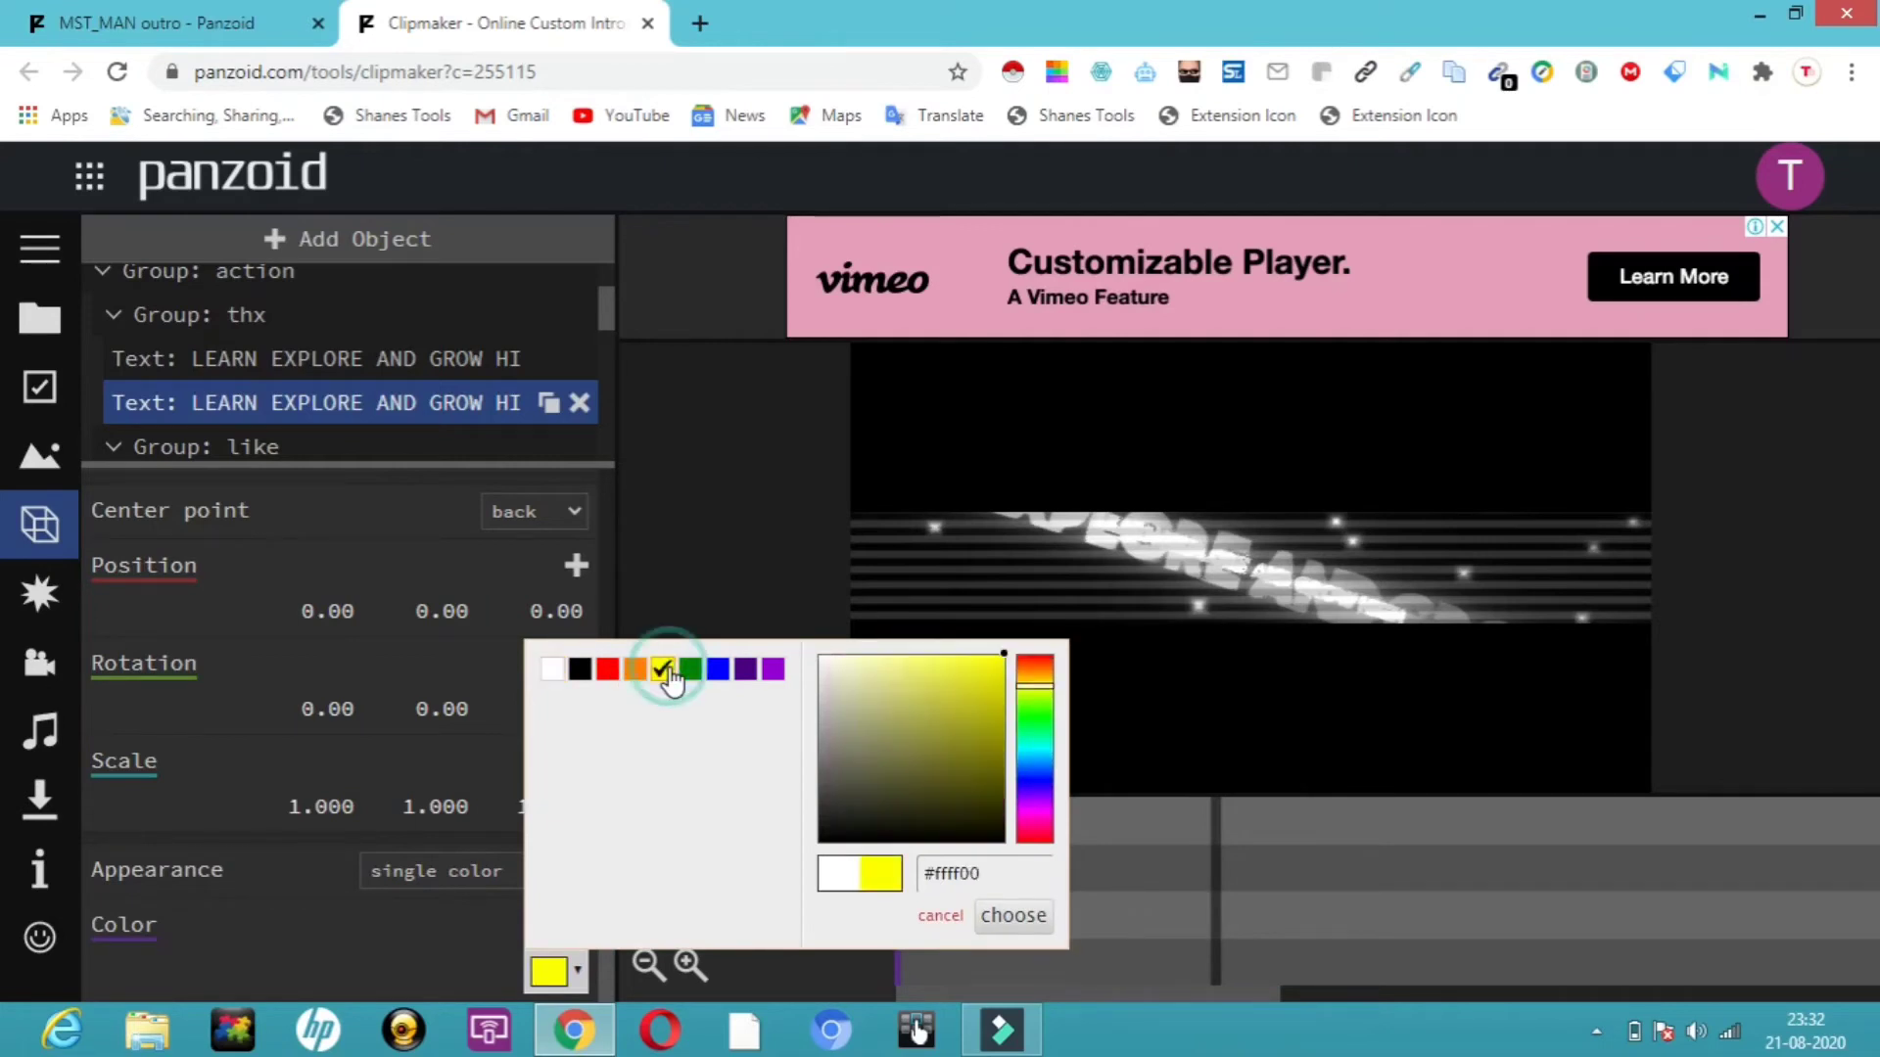
click(1019, 917)
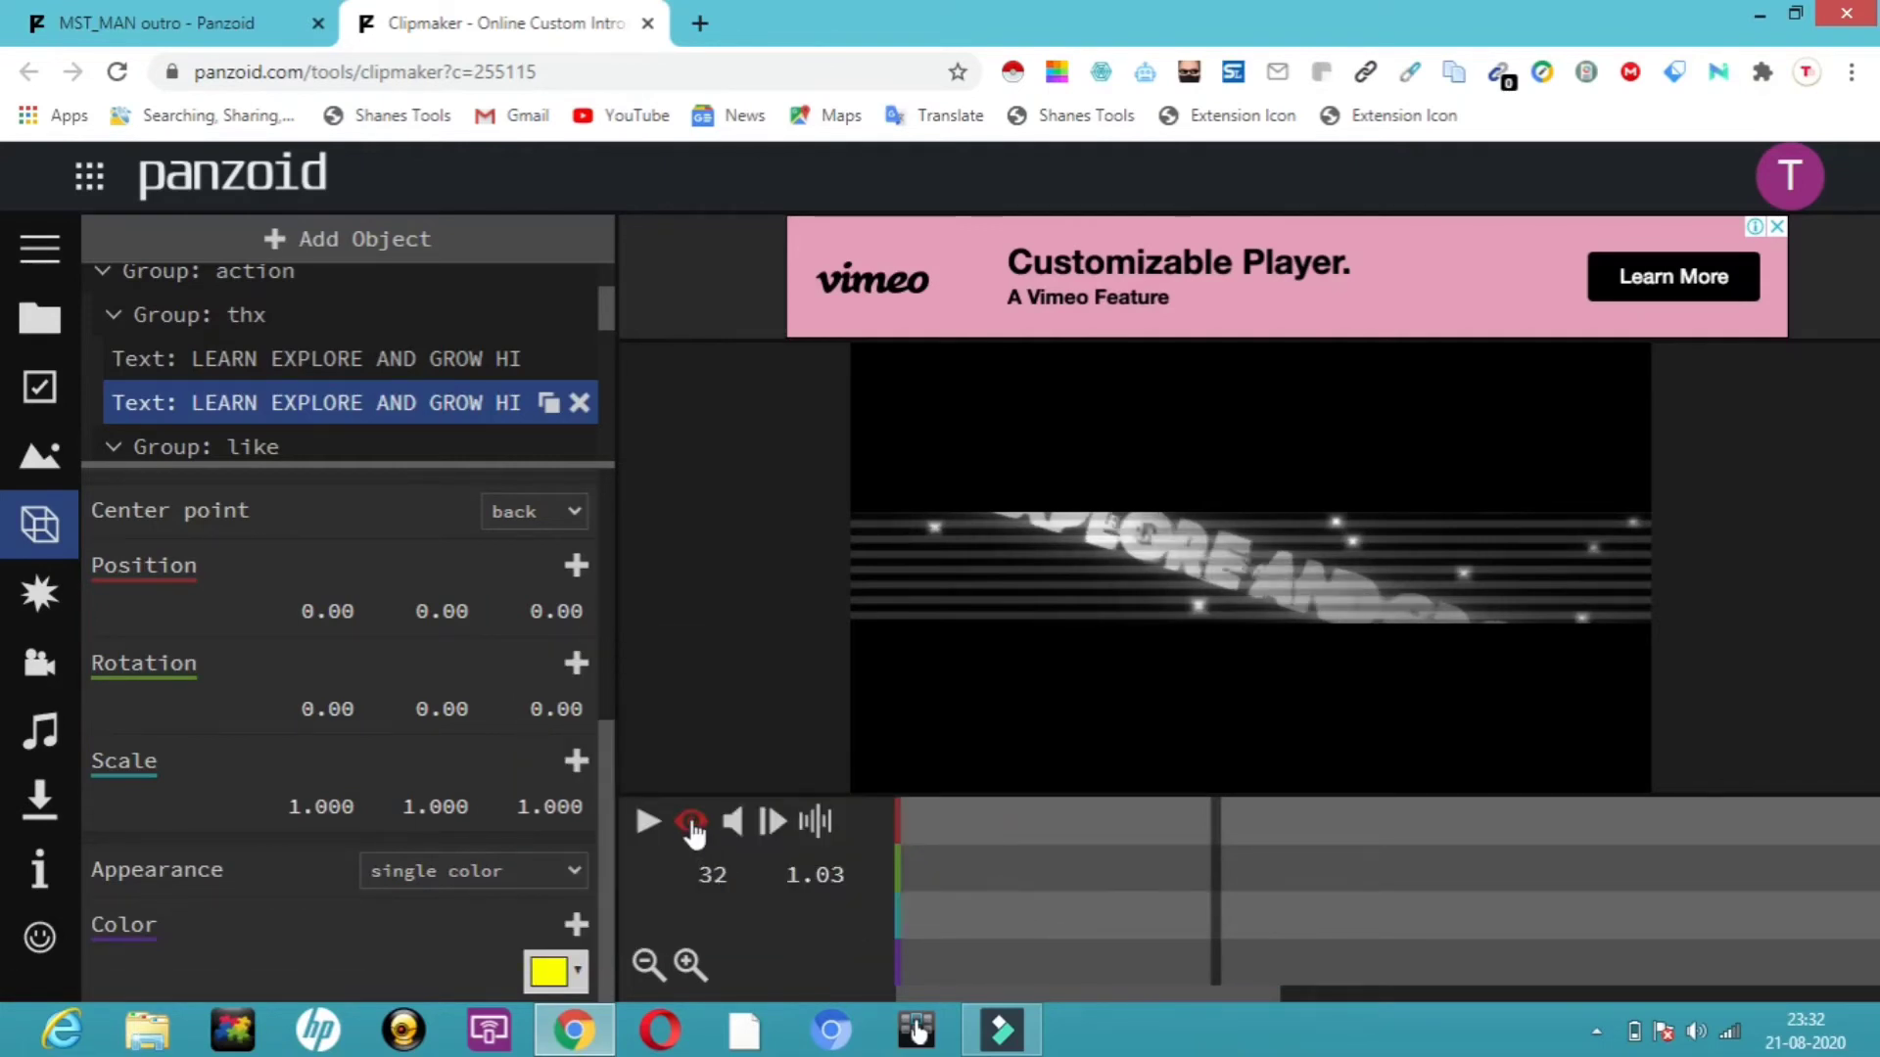
click(645, 824)
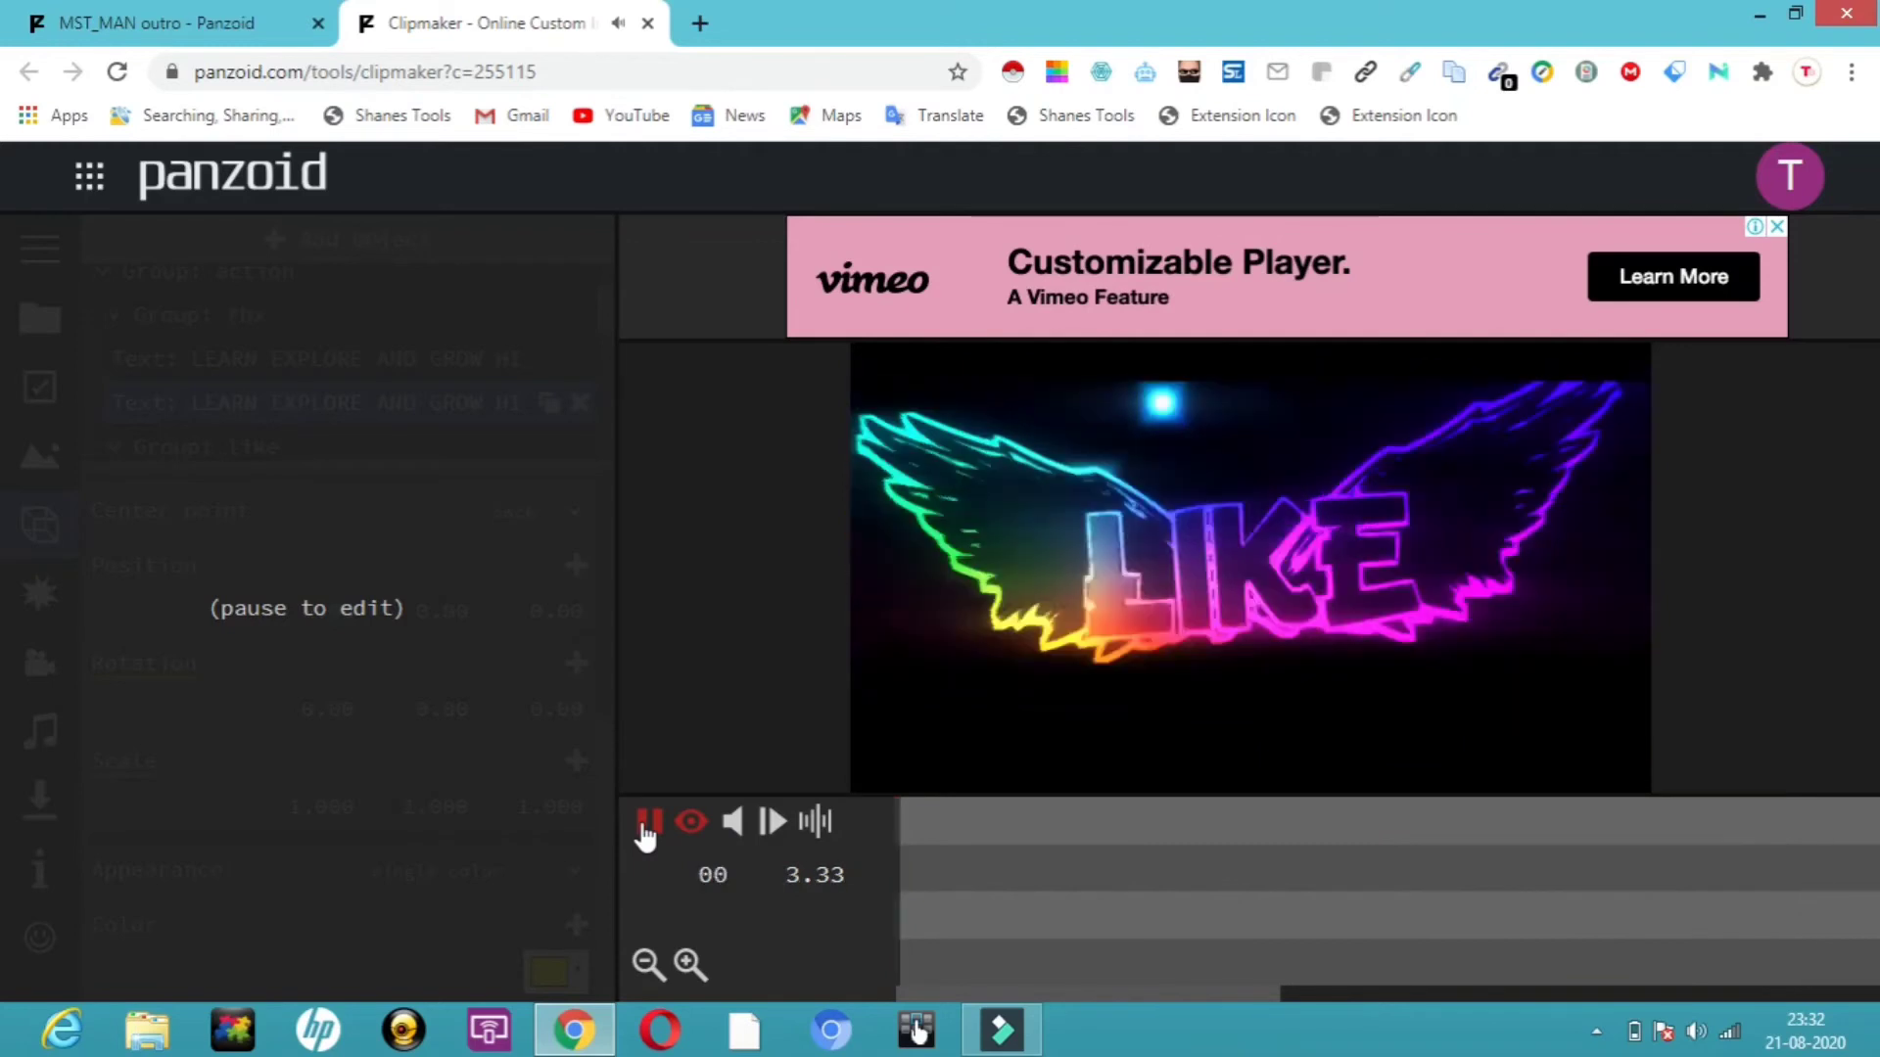
click(648, 822)
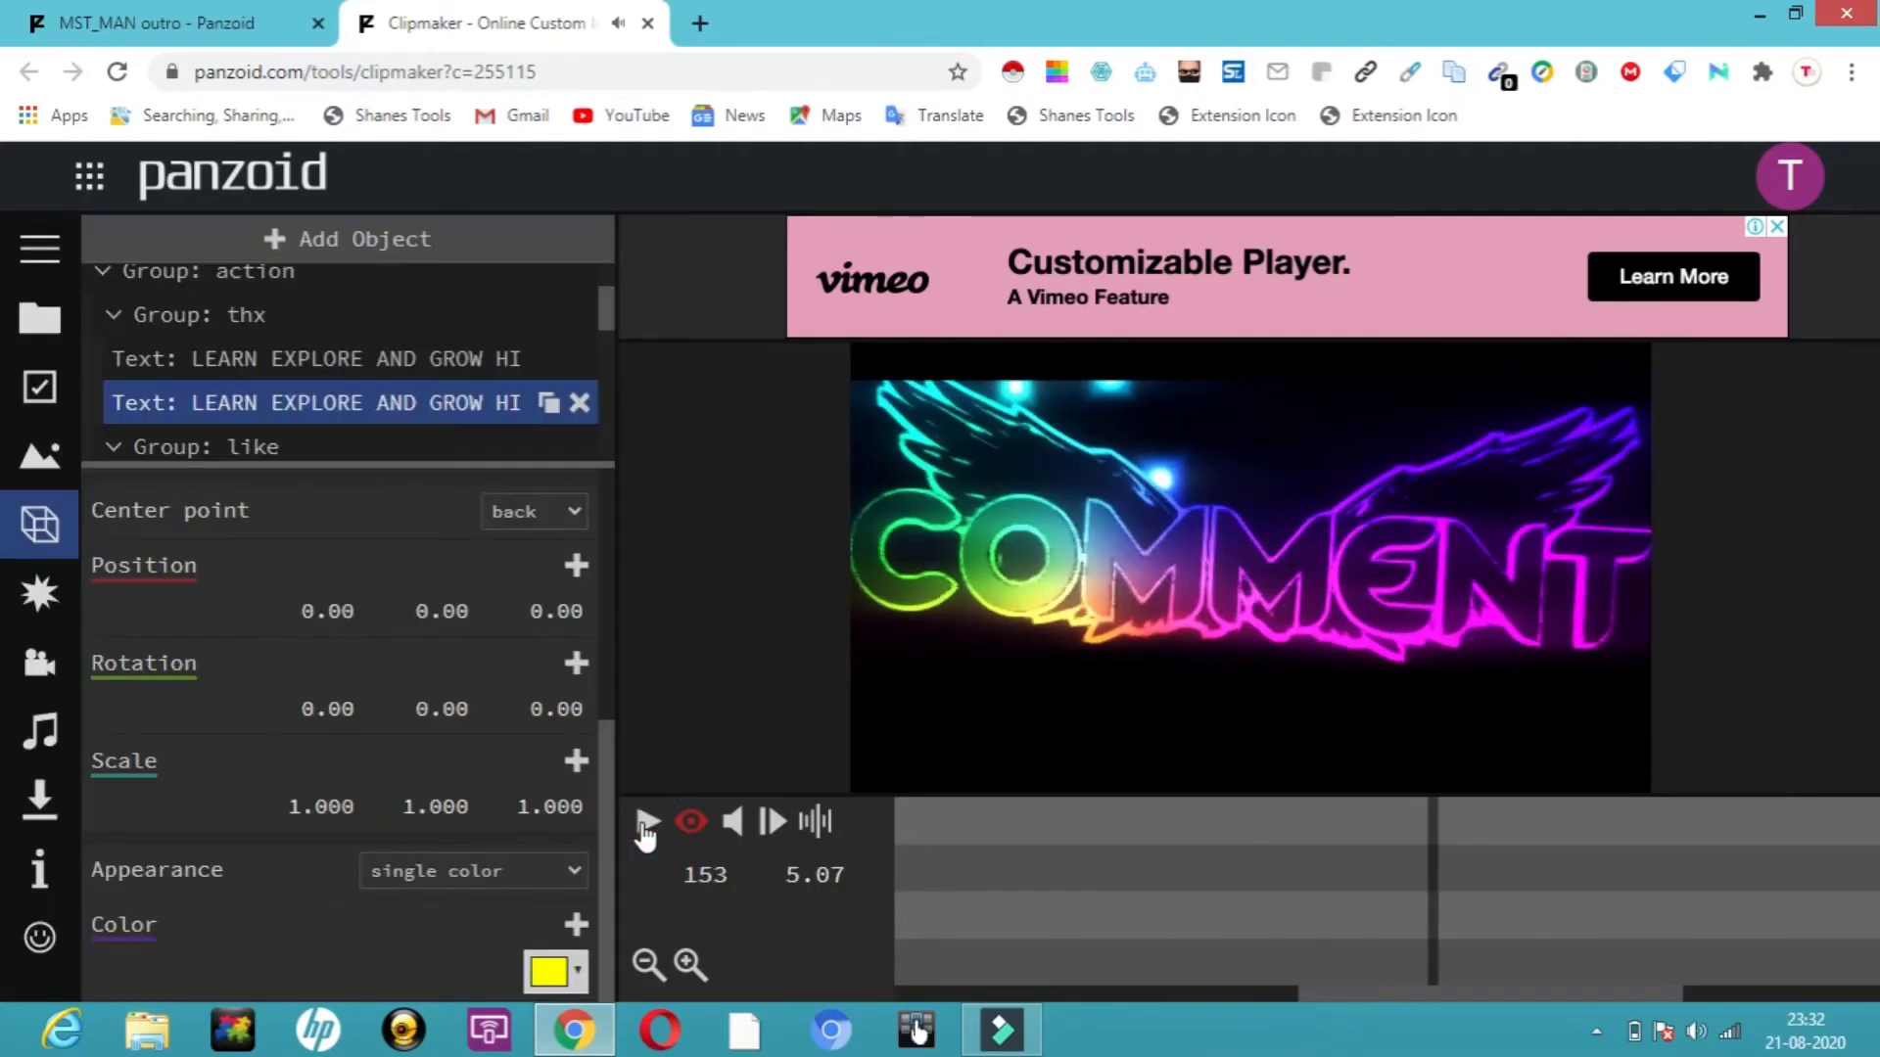
Step: Change both texts in the thx group to THANKS and play the outro preview, pausing it while THANKS is on screen
drag(607, 822, 608, 777)
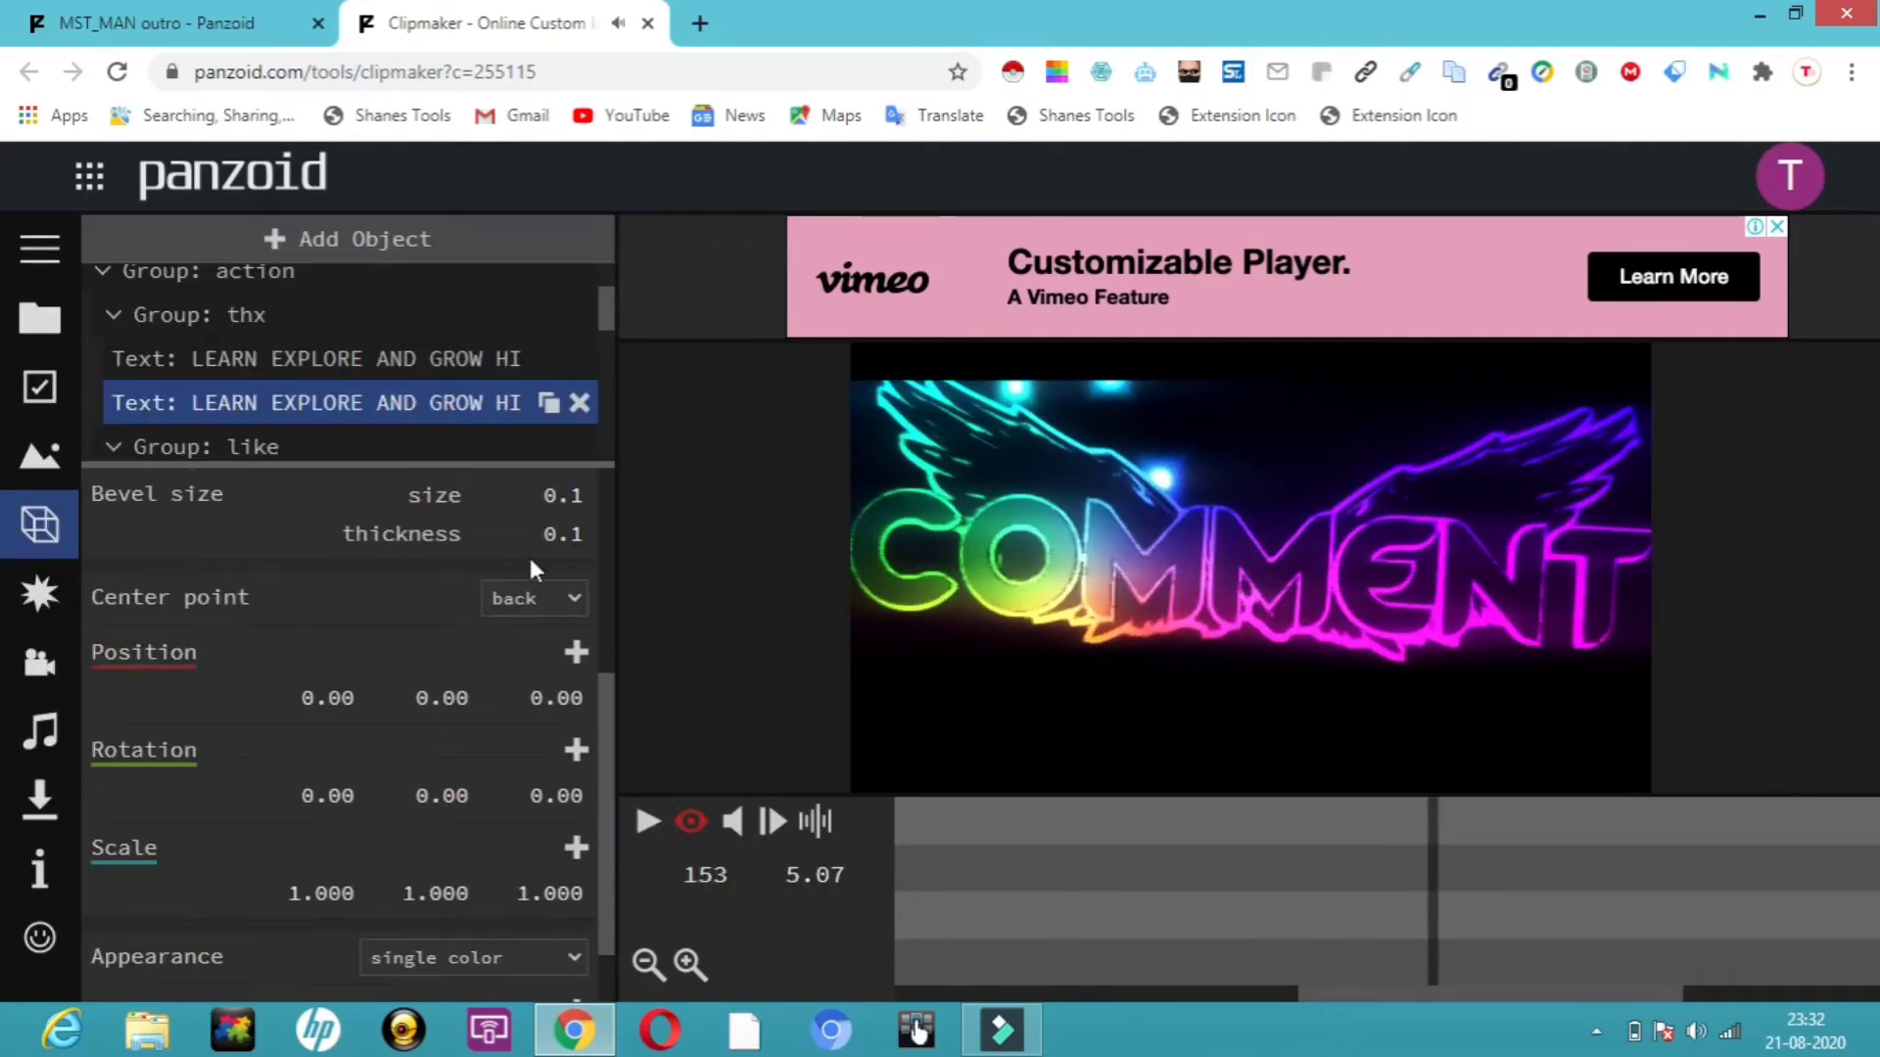
click(473, 408)
click(467, 404)
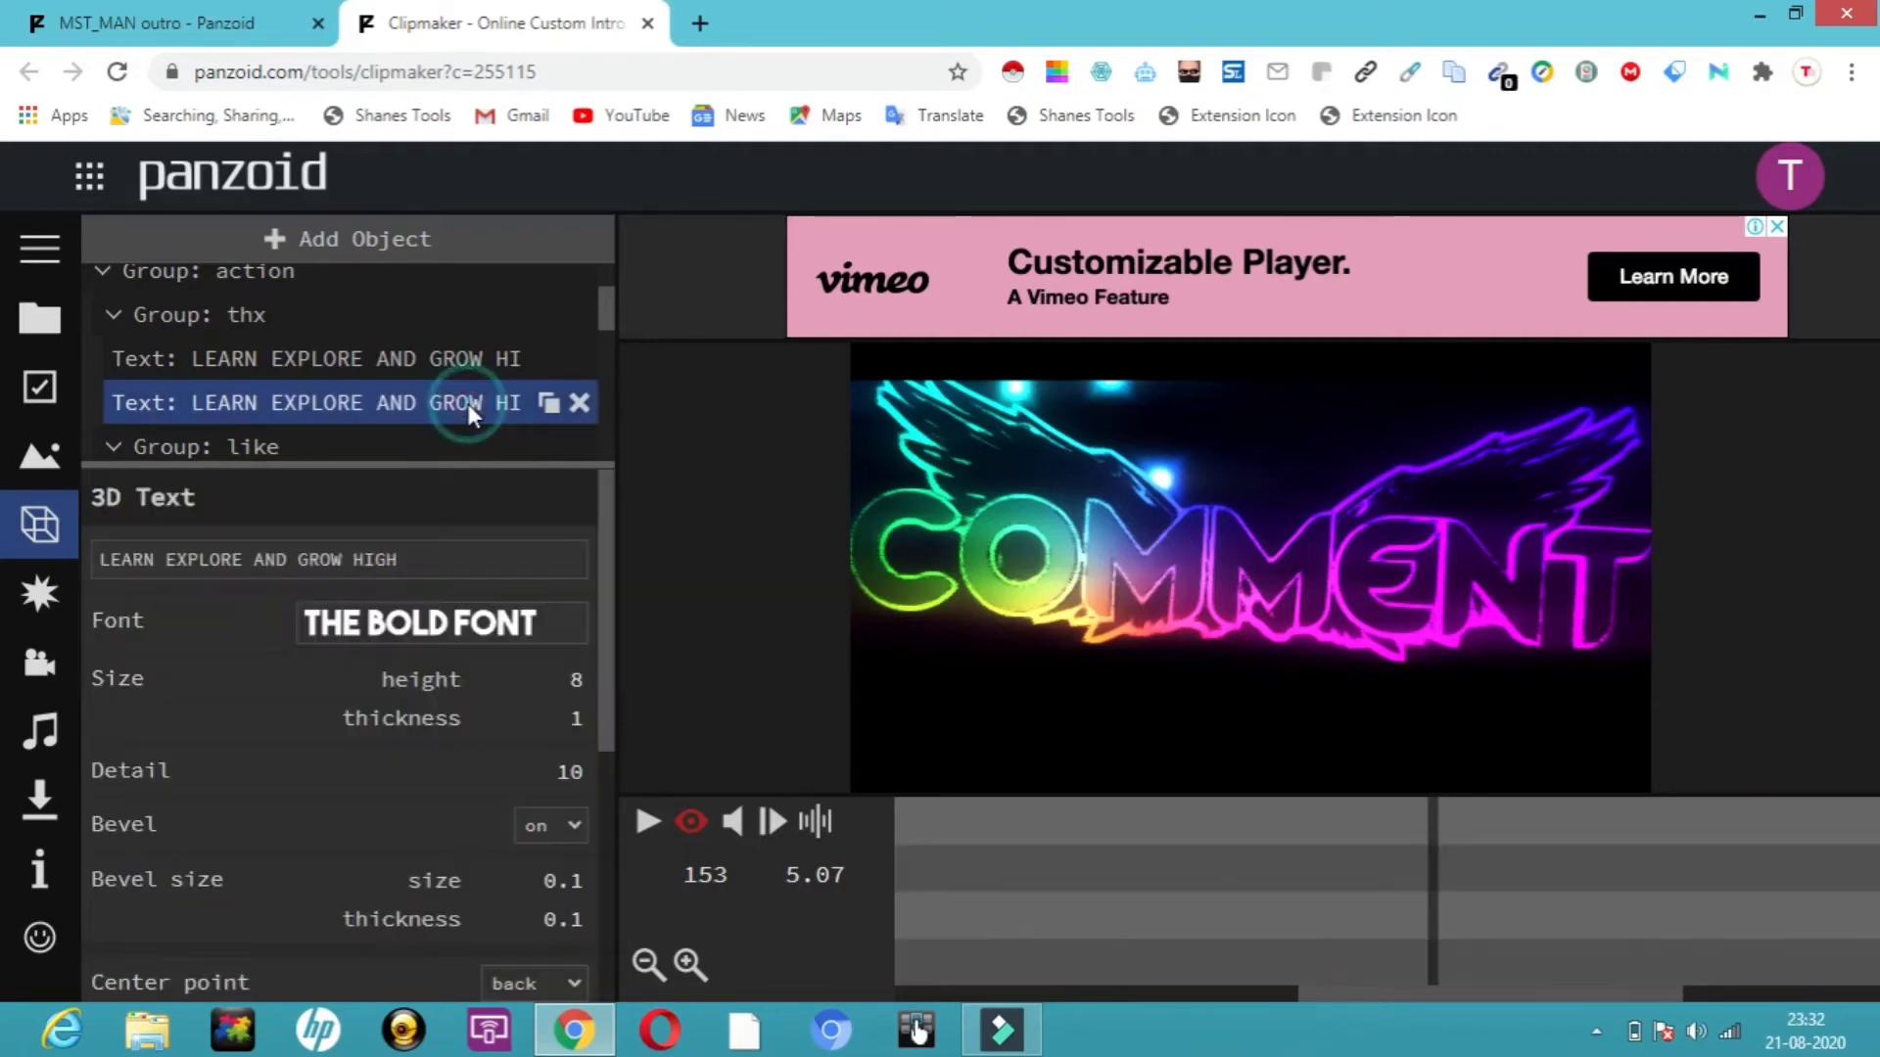
click(467, 403)
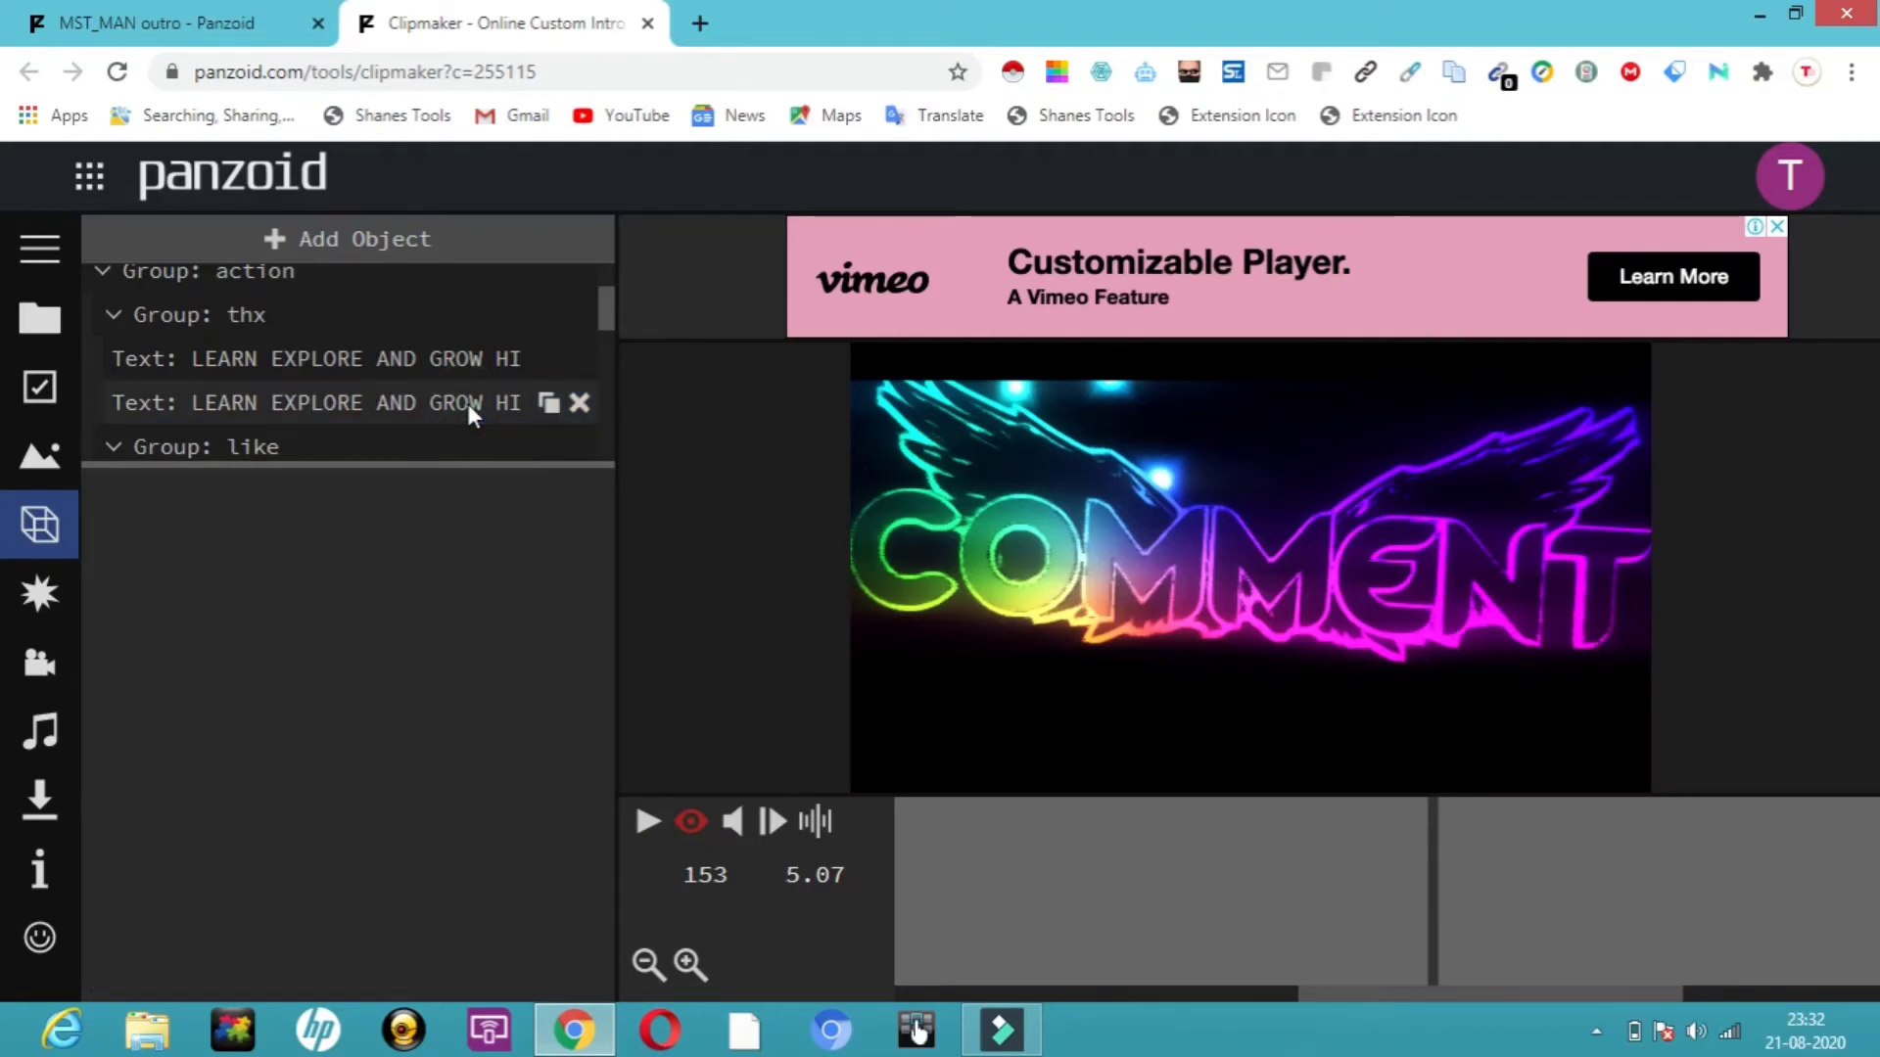
click(445, 357)
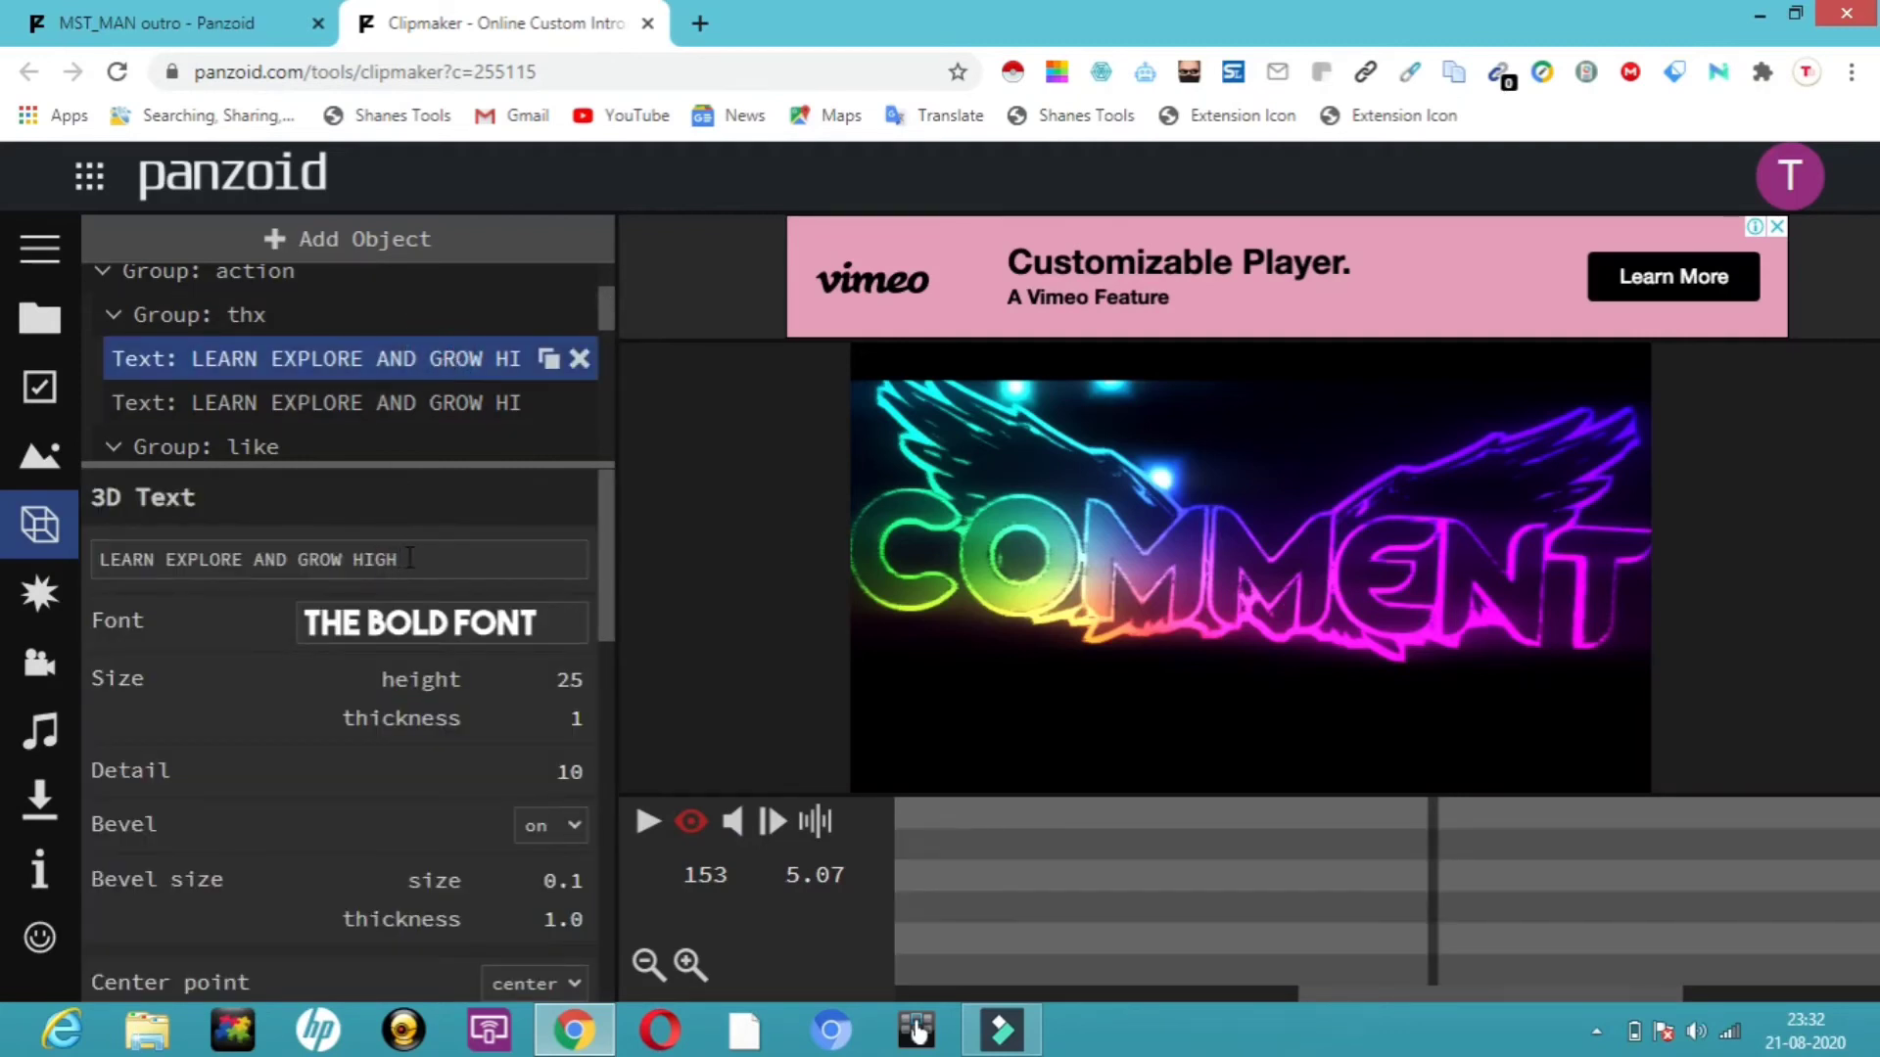
click(407, 558)
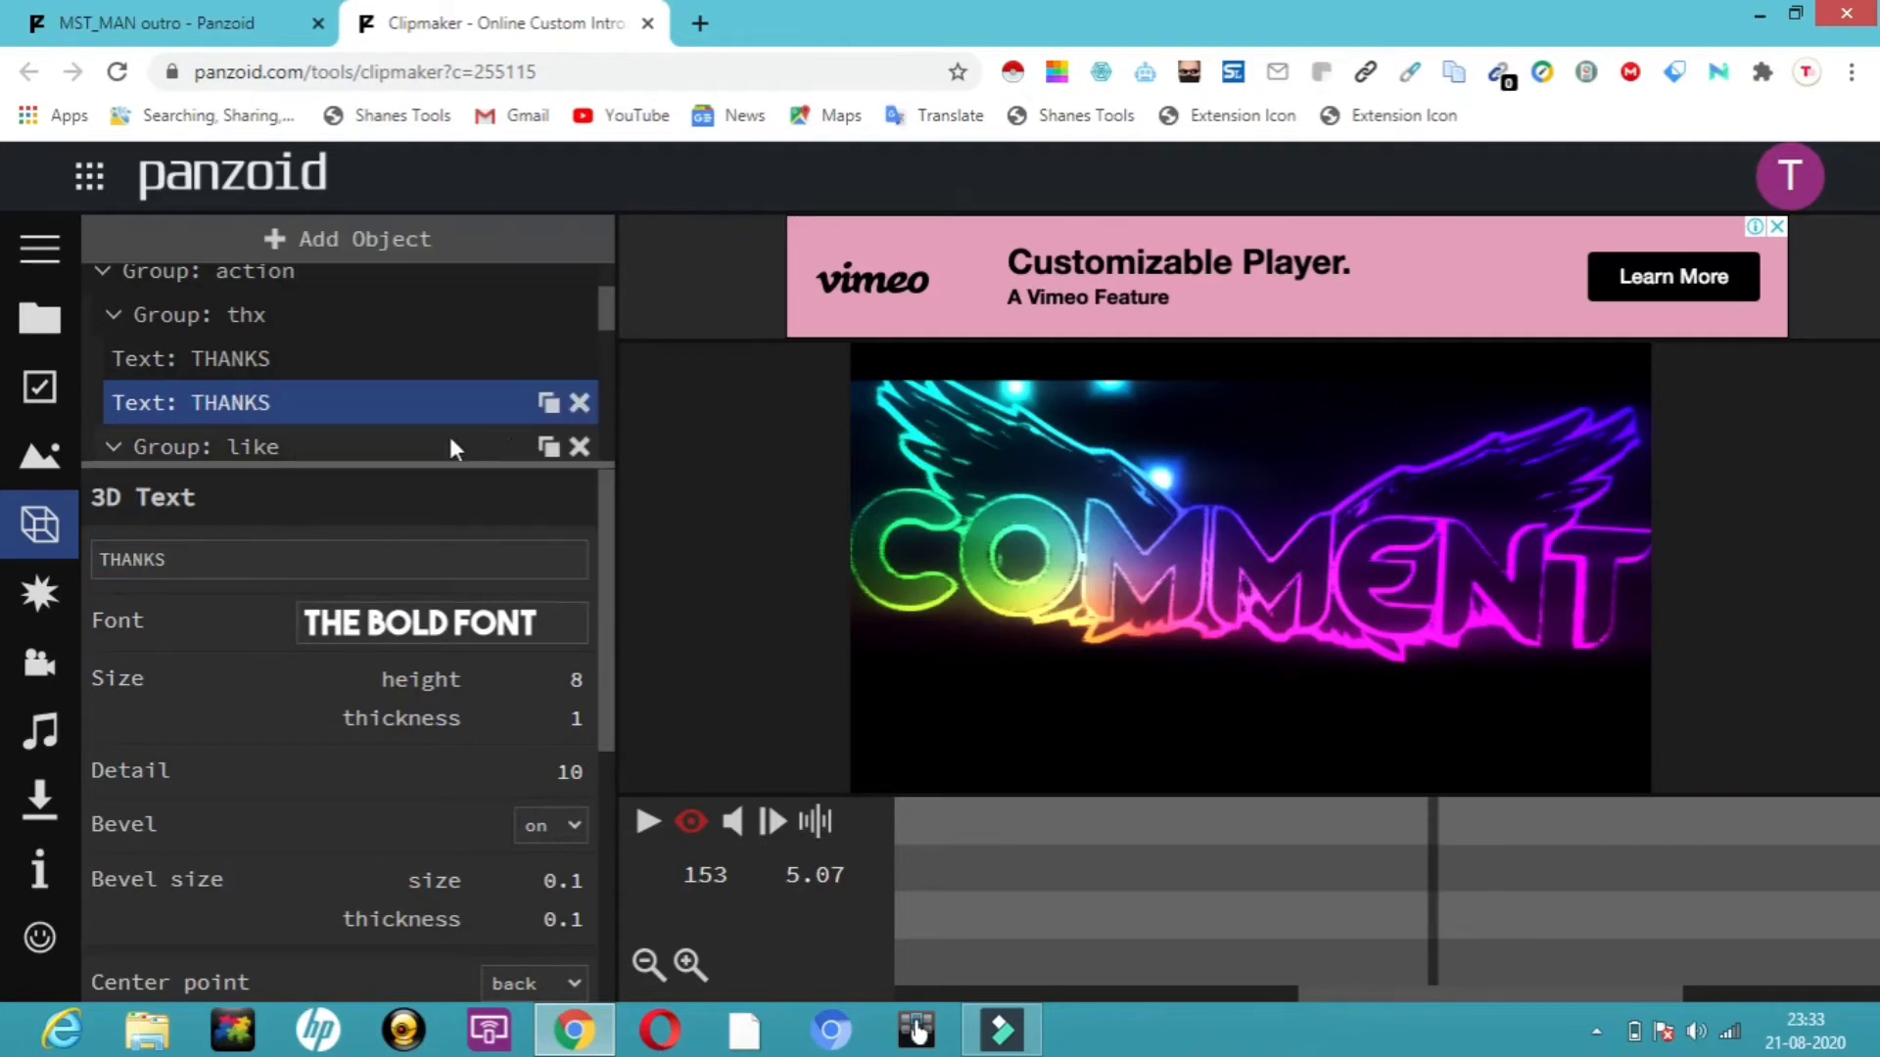
click(646, 823)
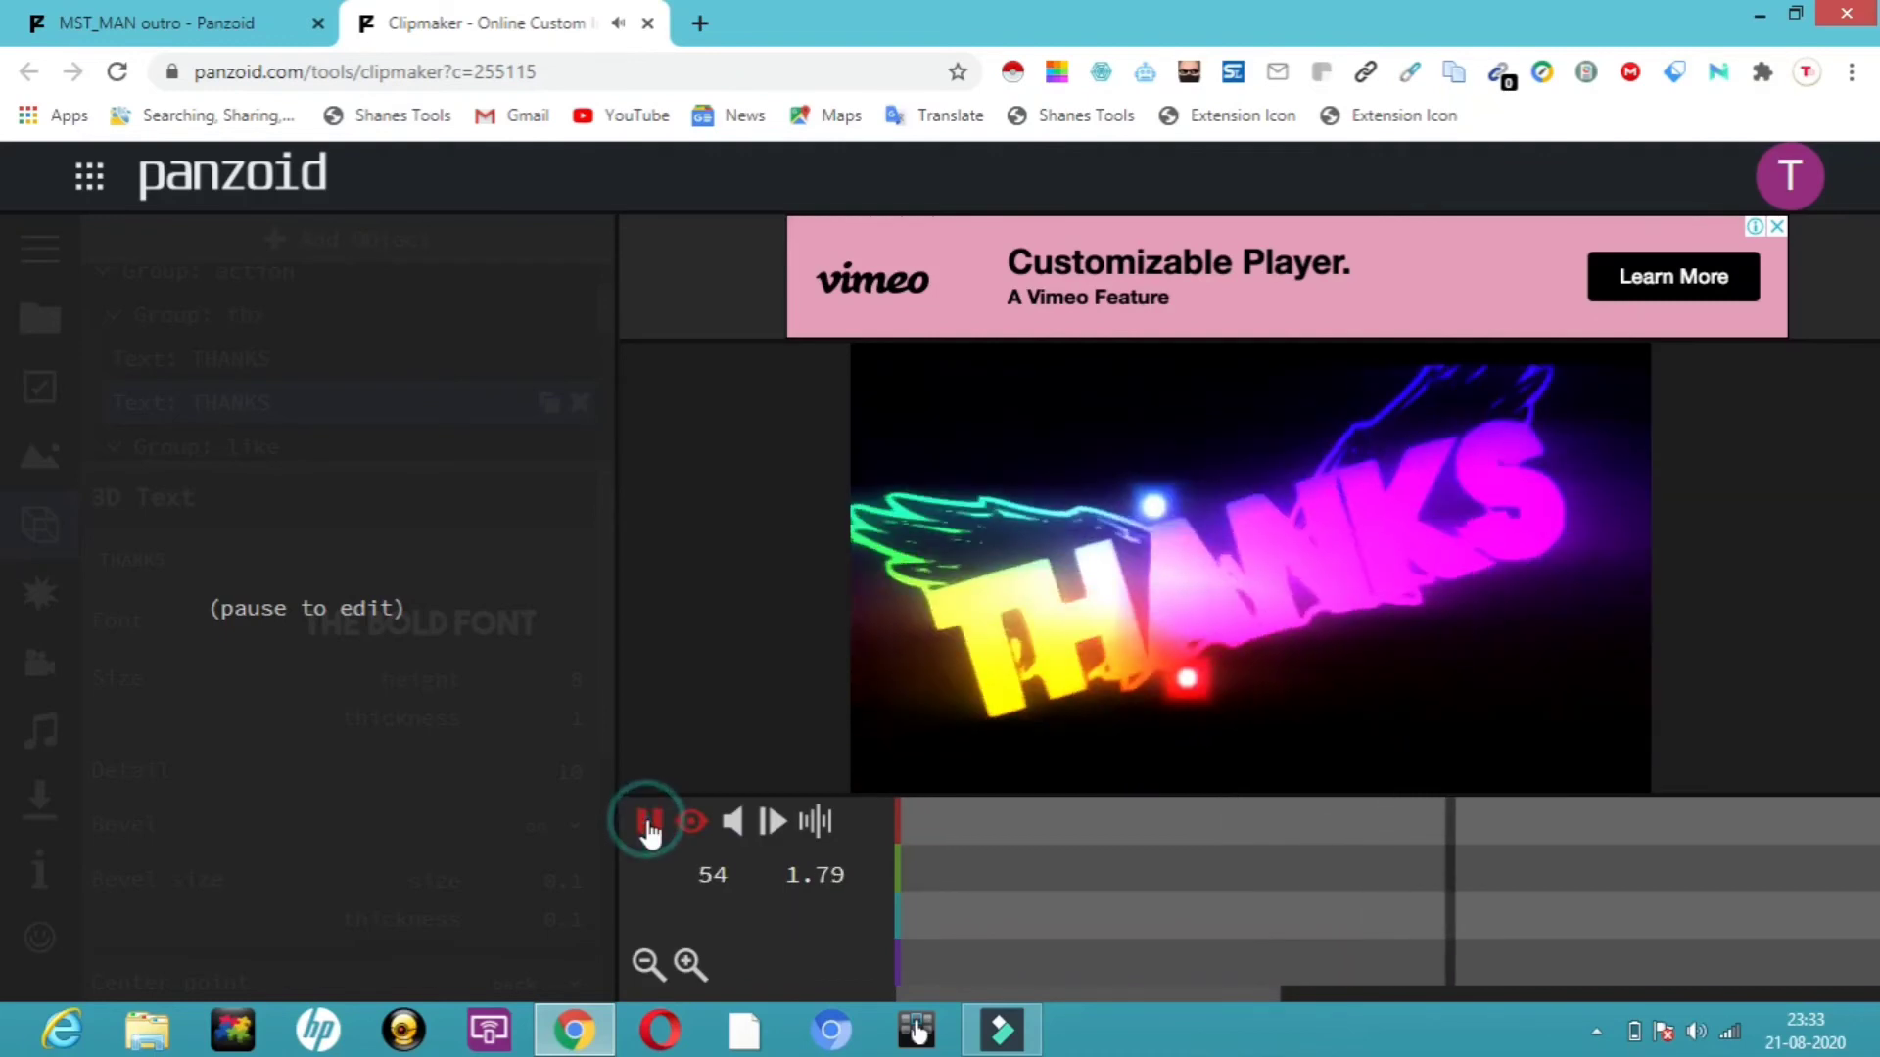
click(649, 833)
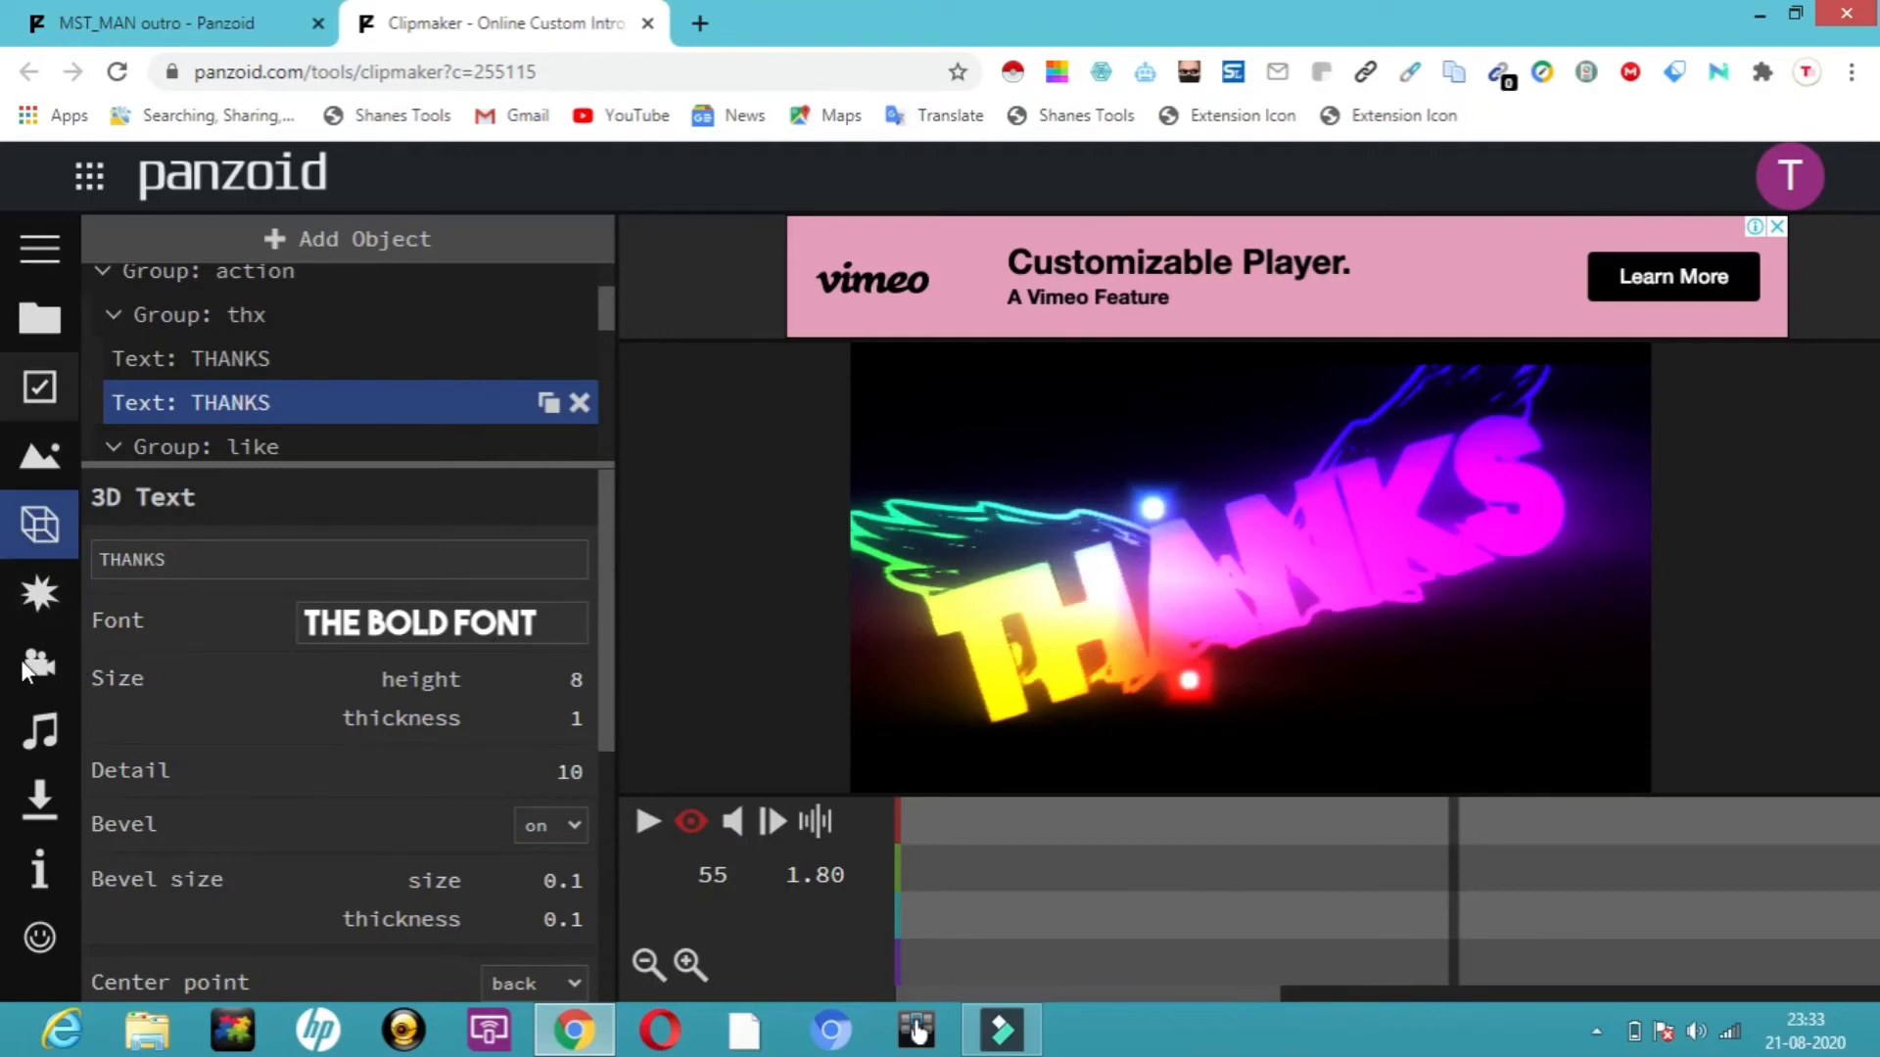
Step: Load the audio file Barton Springs - Bird Creek as the audio track and play the outro, pausing it at the THANKS text
click(47, 732)
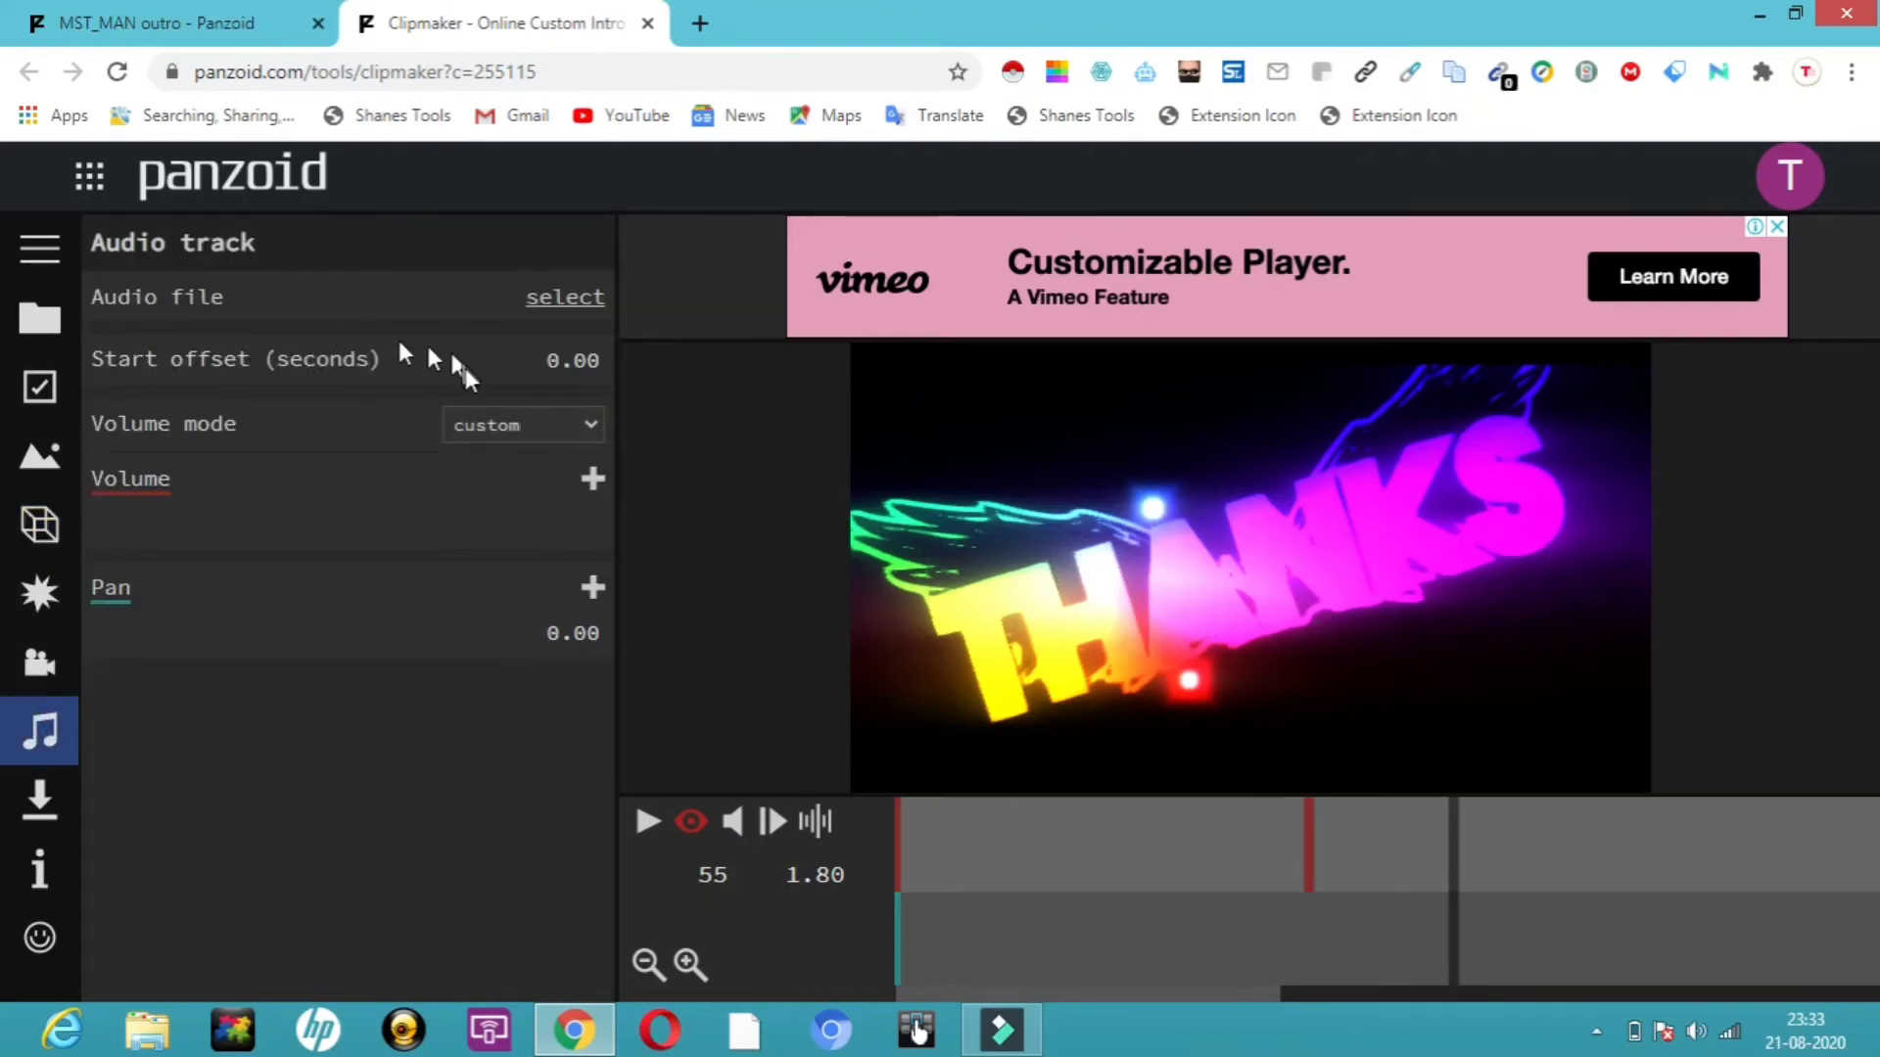
click(573, 298)
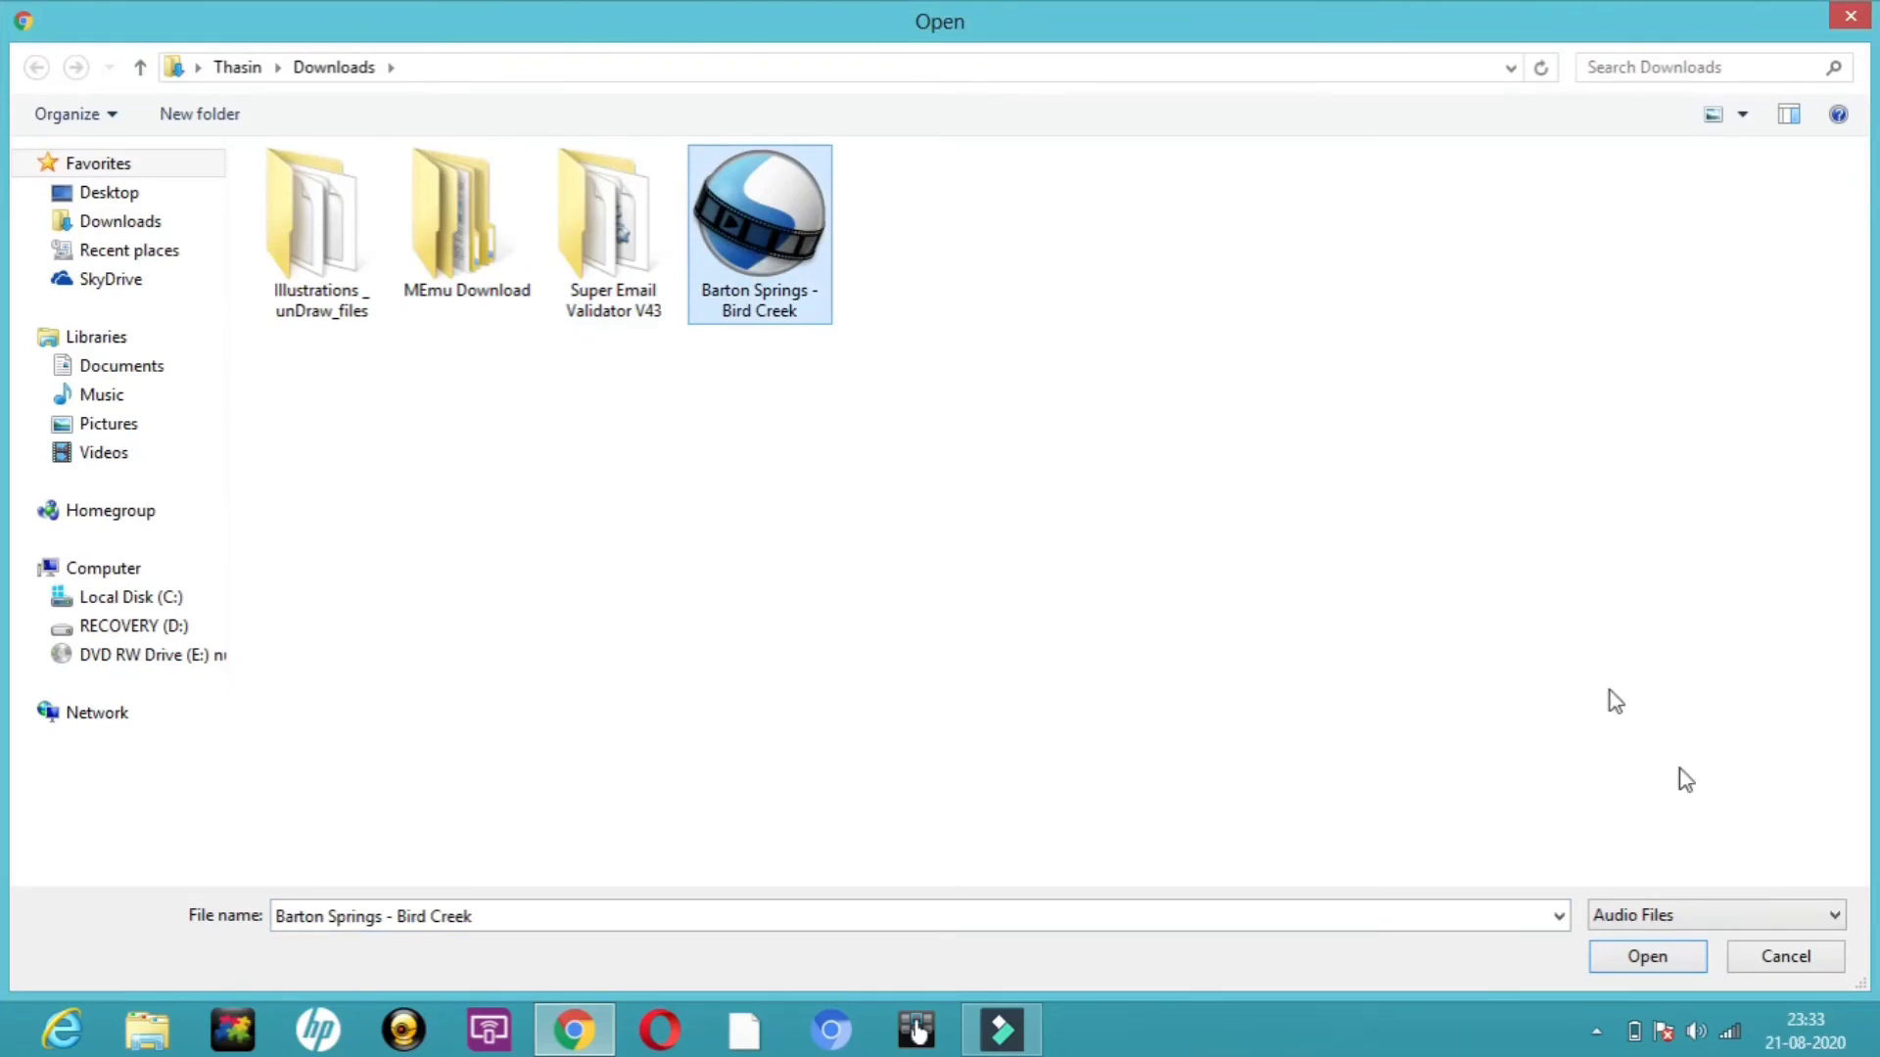
click(1654, 956)
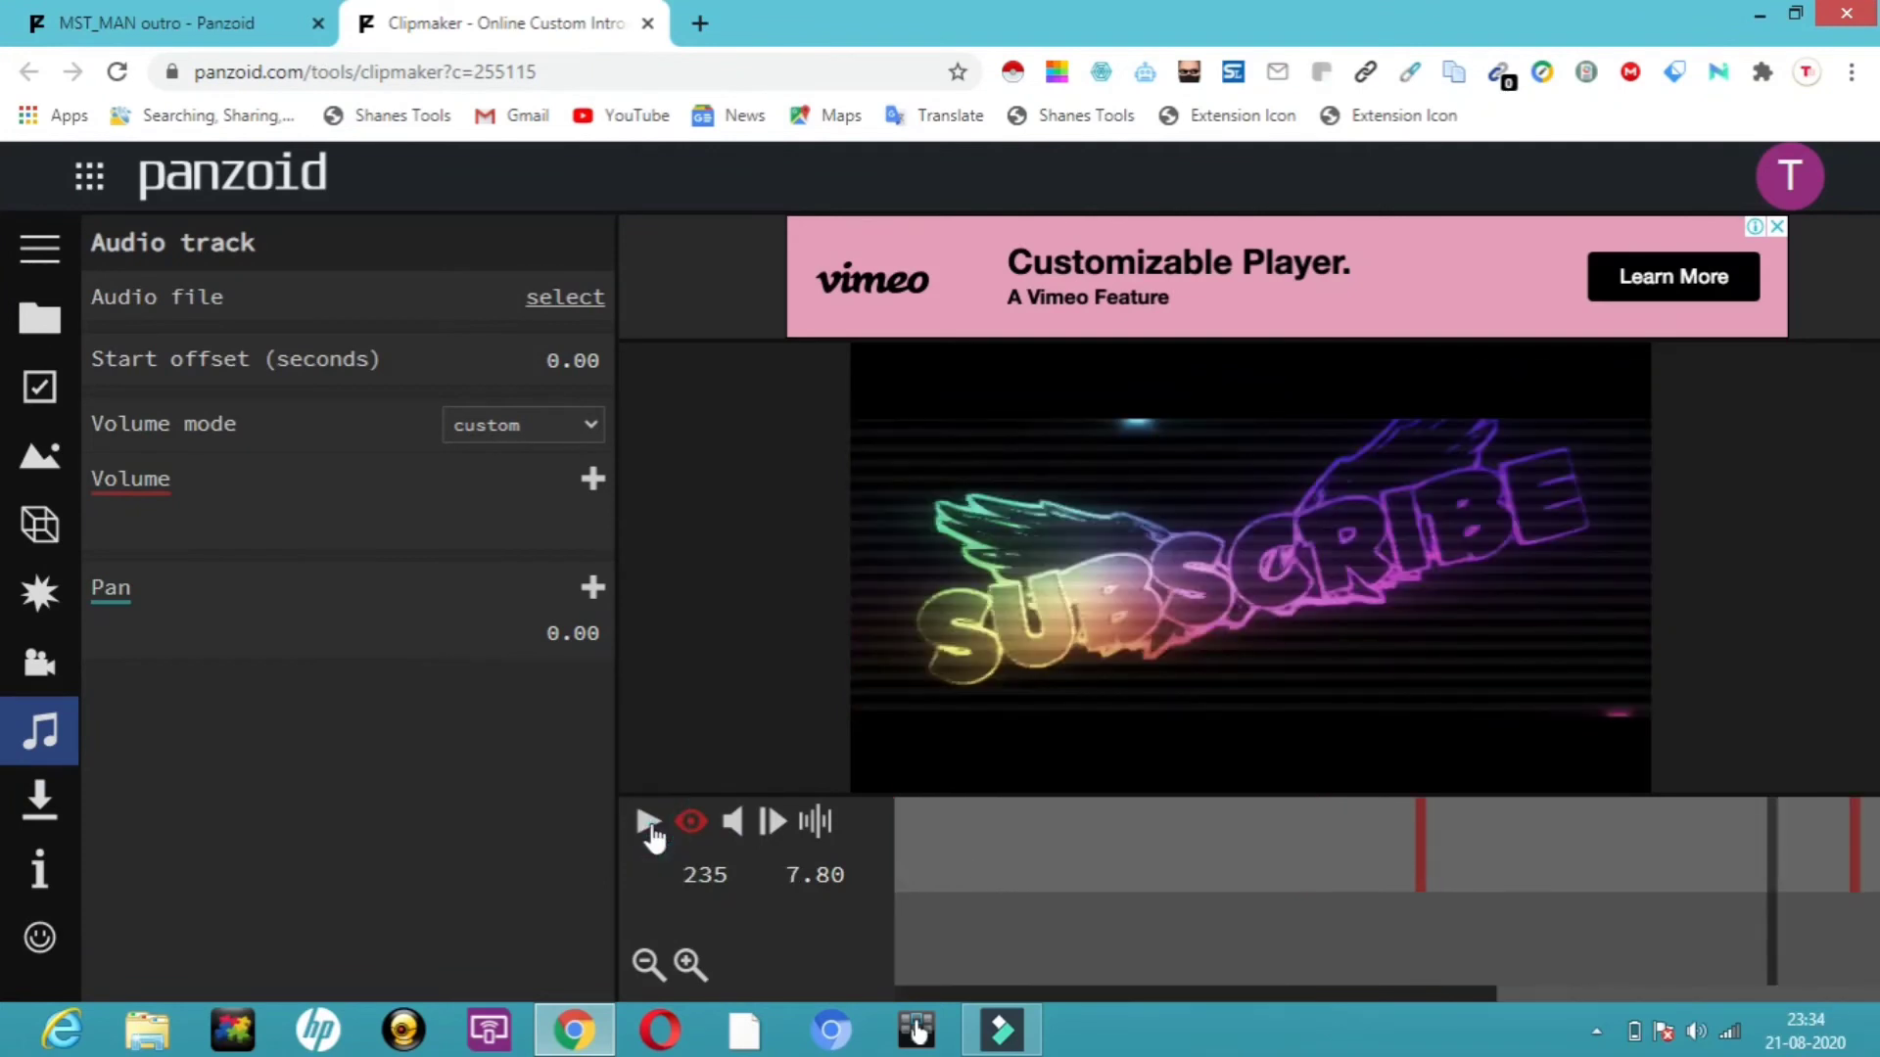
click(651, 828)
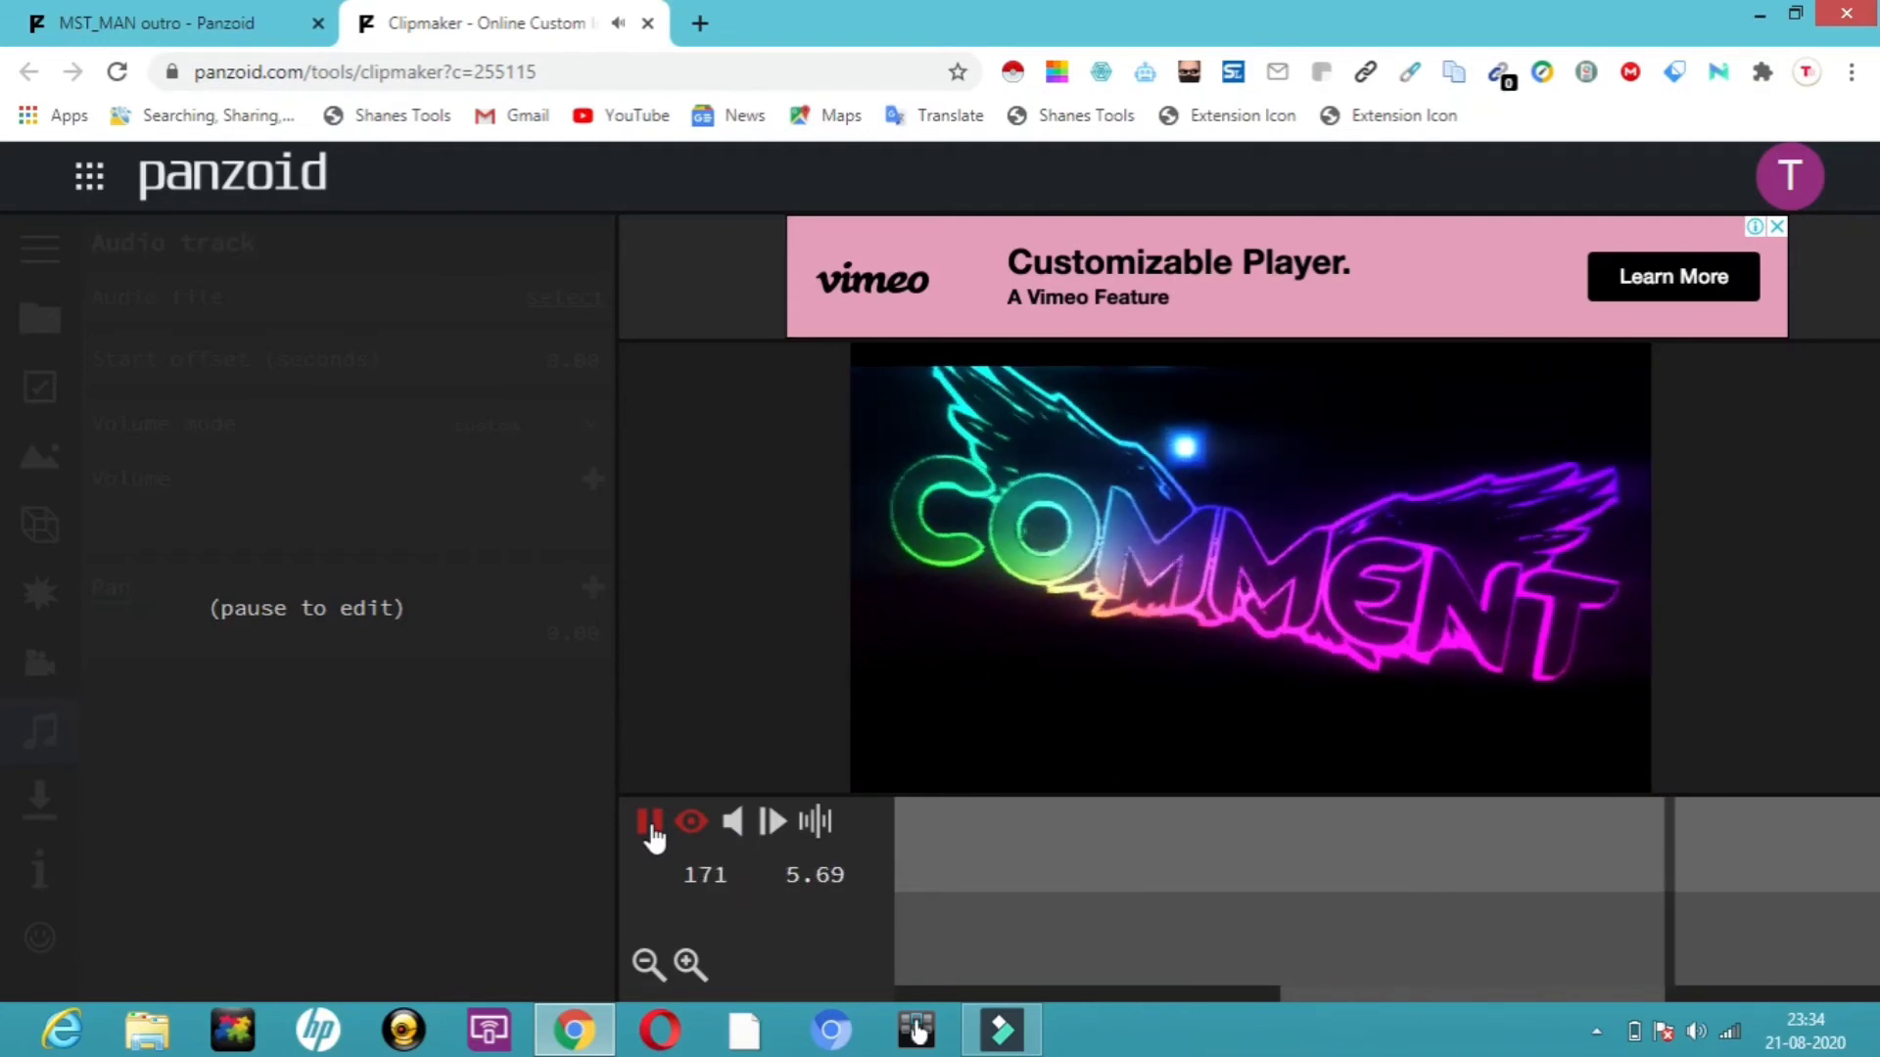
click(650, 827)
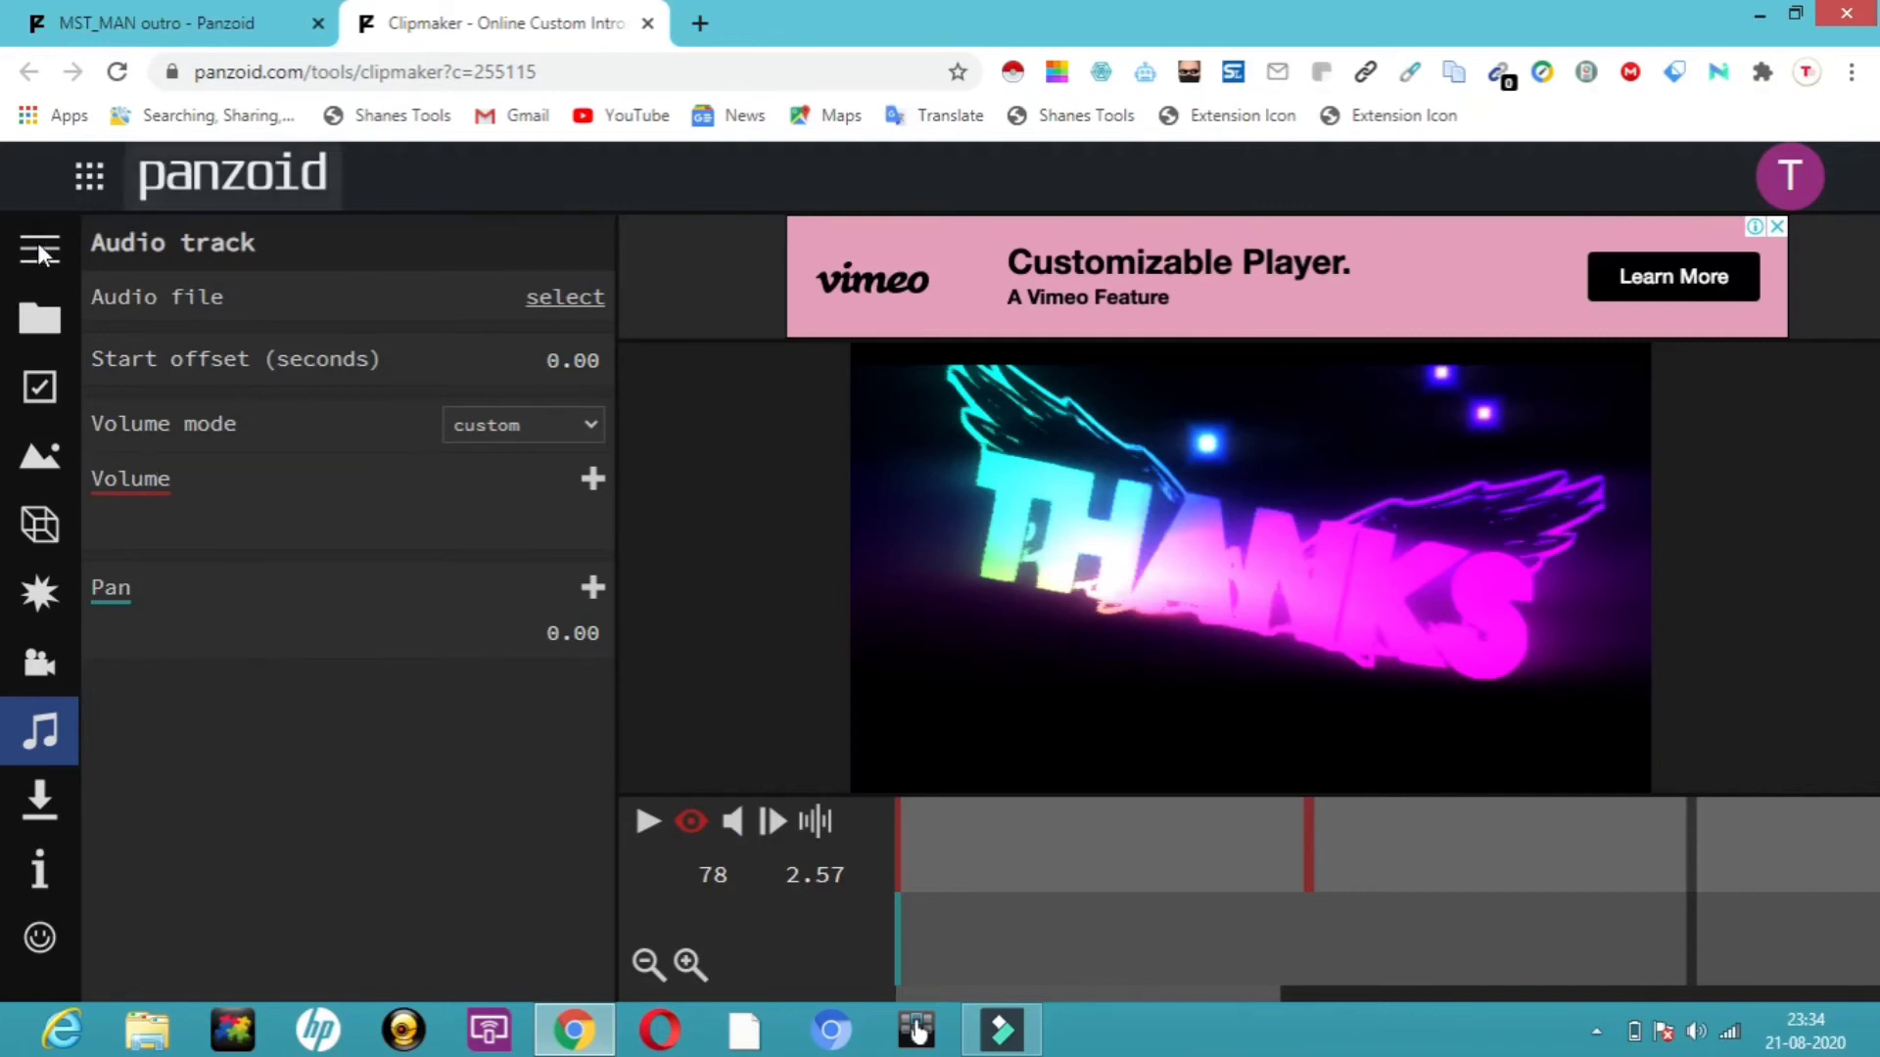
Step: Look through the scene's object list, the object types available to add, and the audio track settings
click(43, 537)
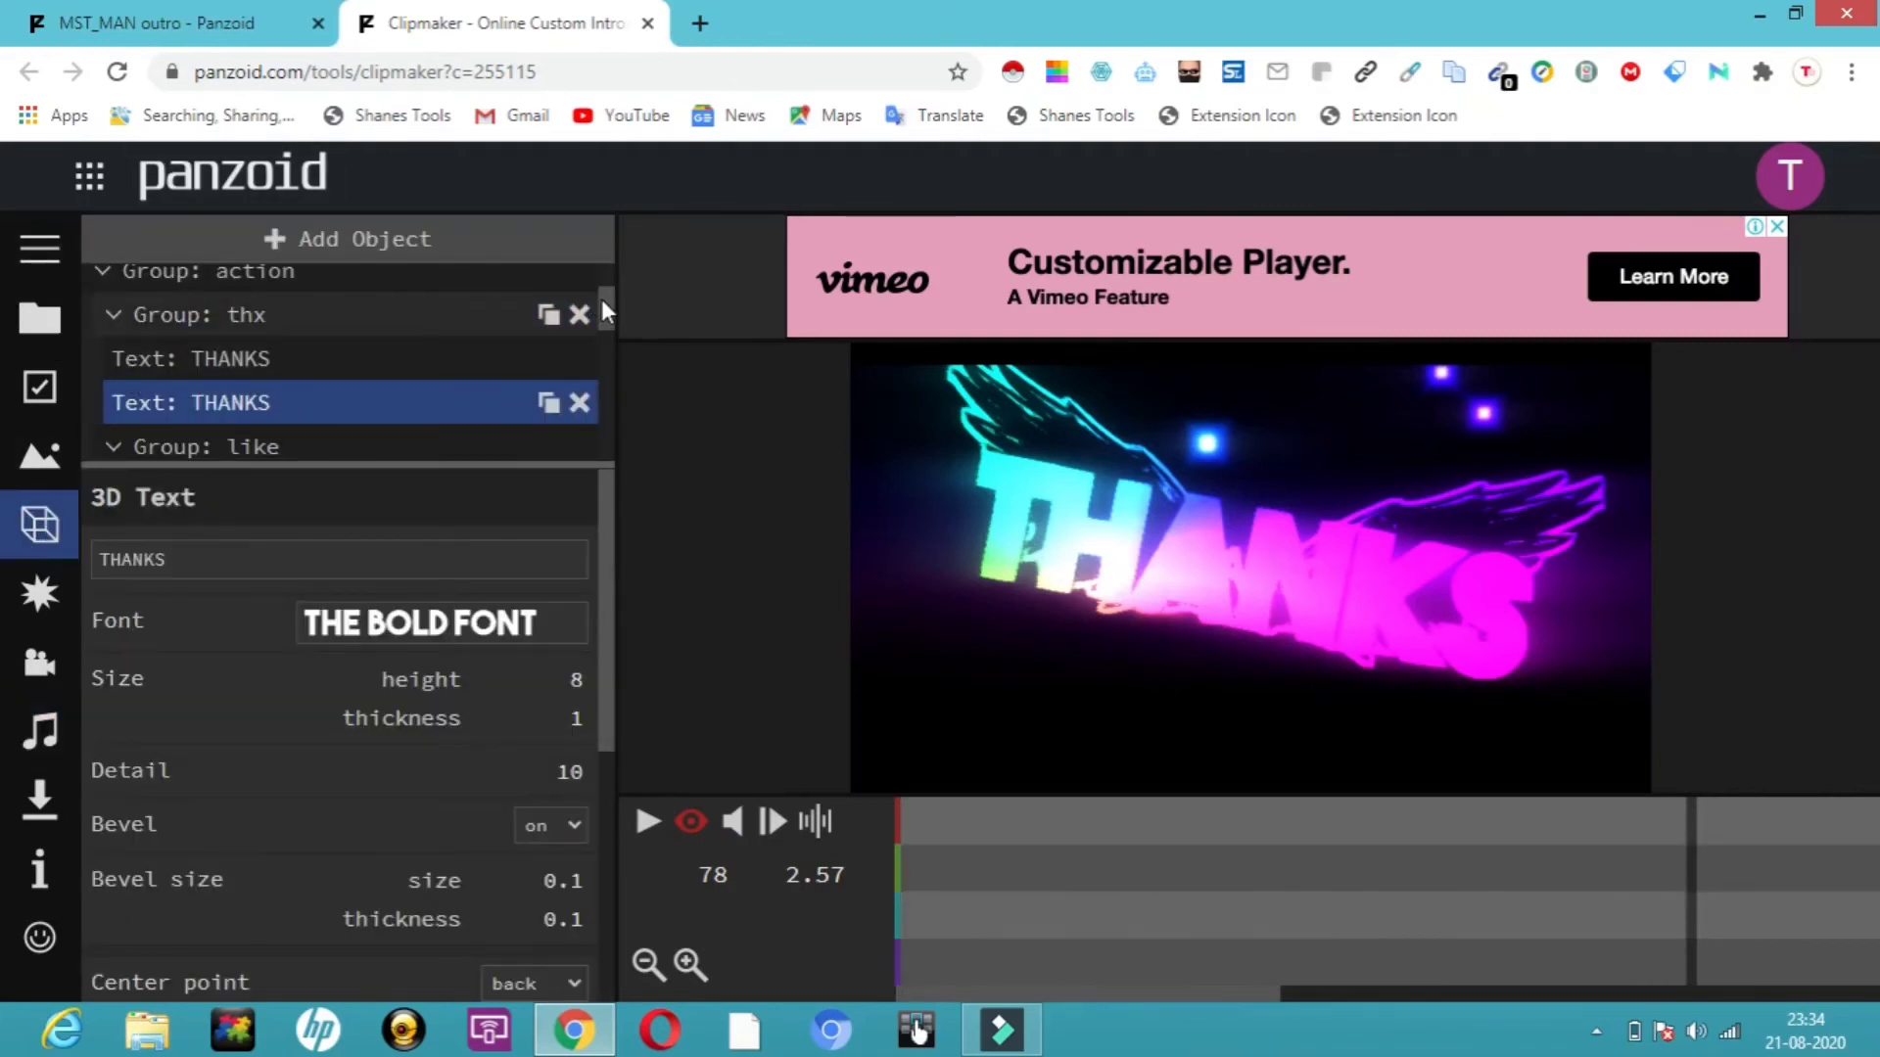
drag(601, 298, 607, 358)
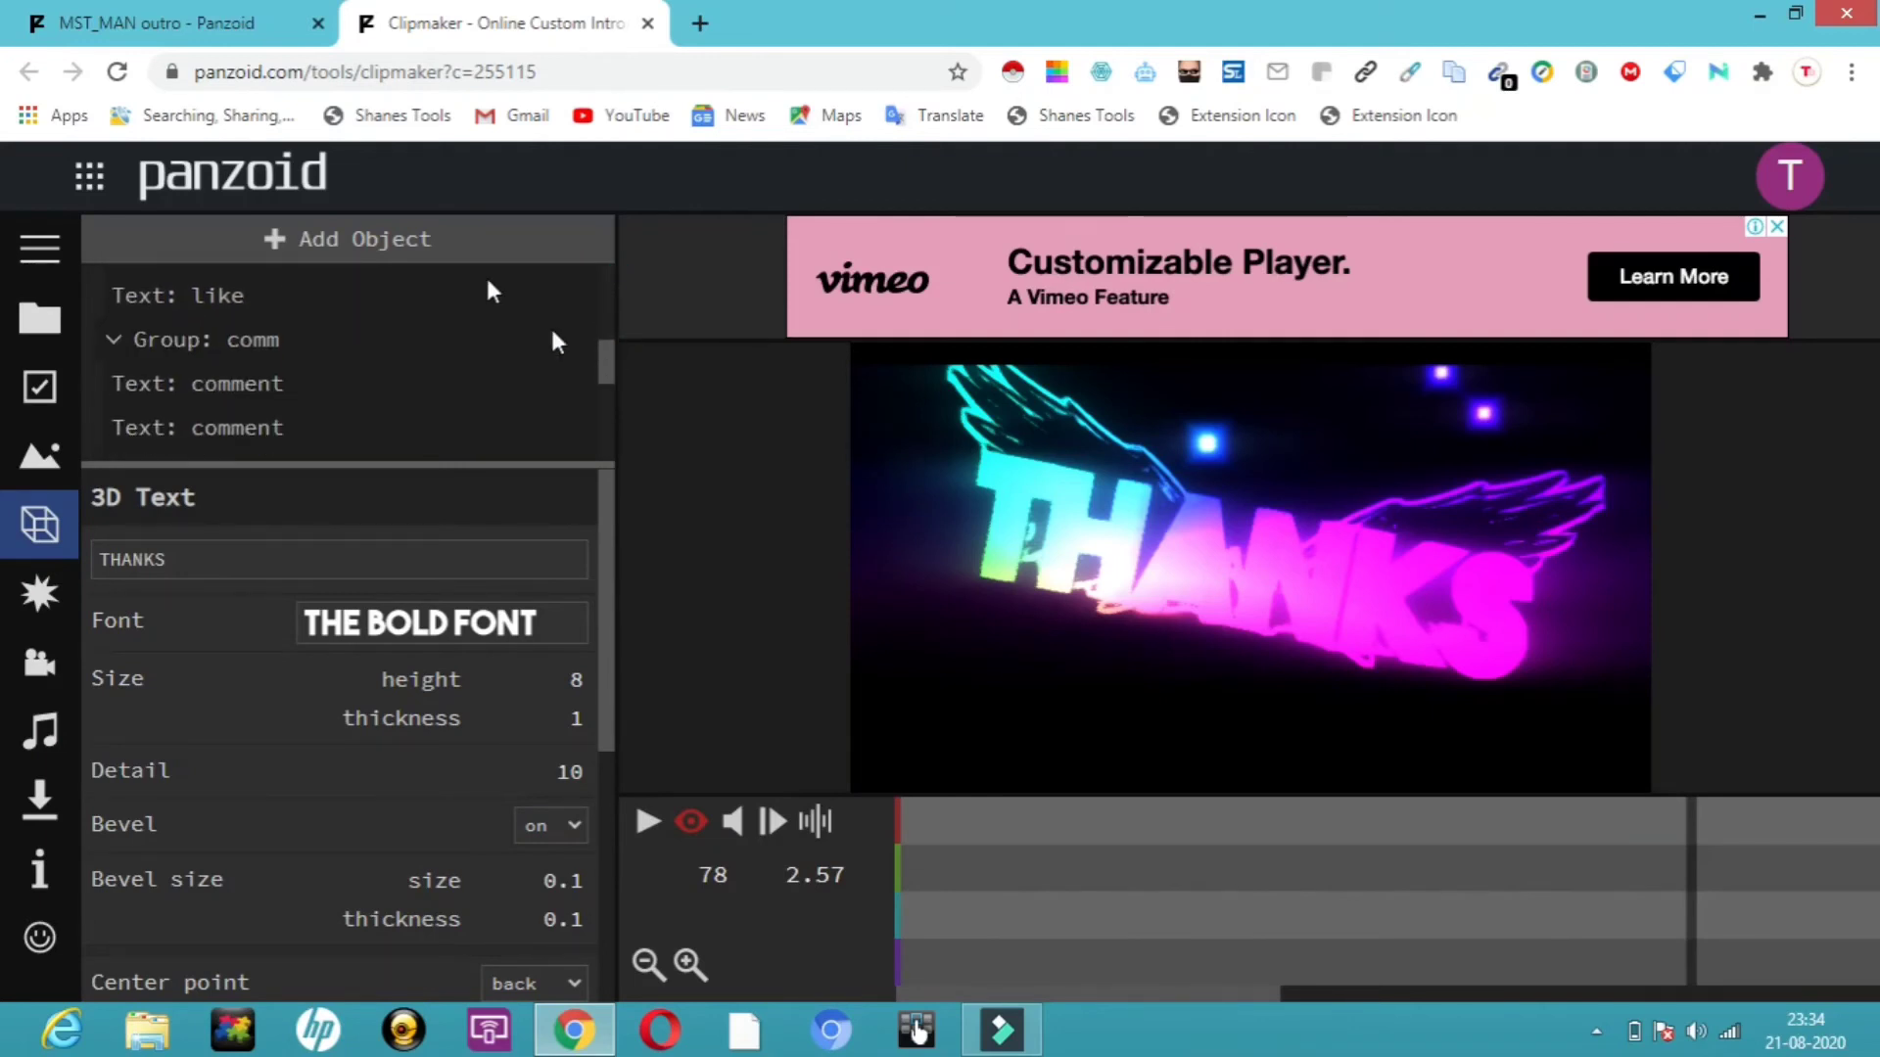
click(449, 244)
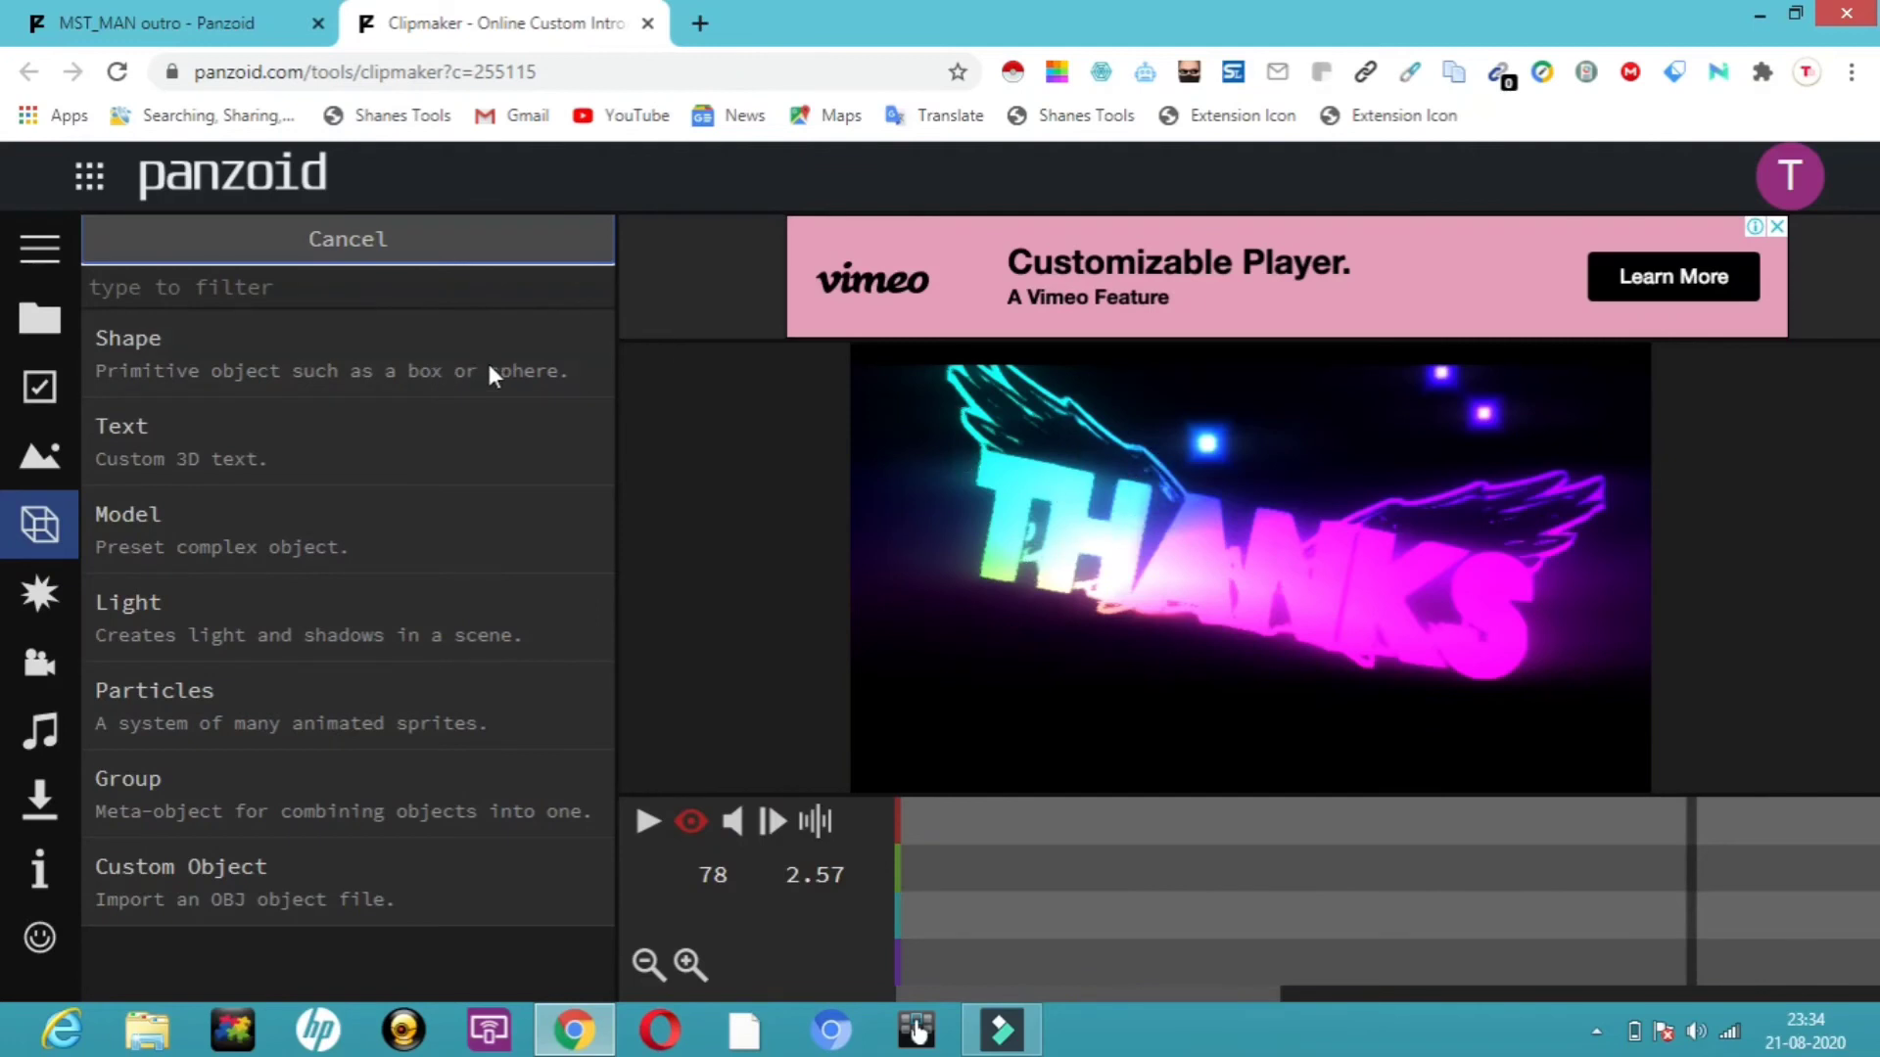
click(325, 453)
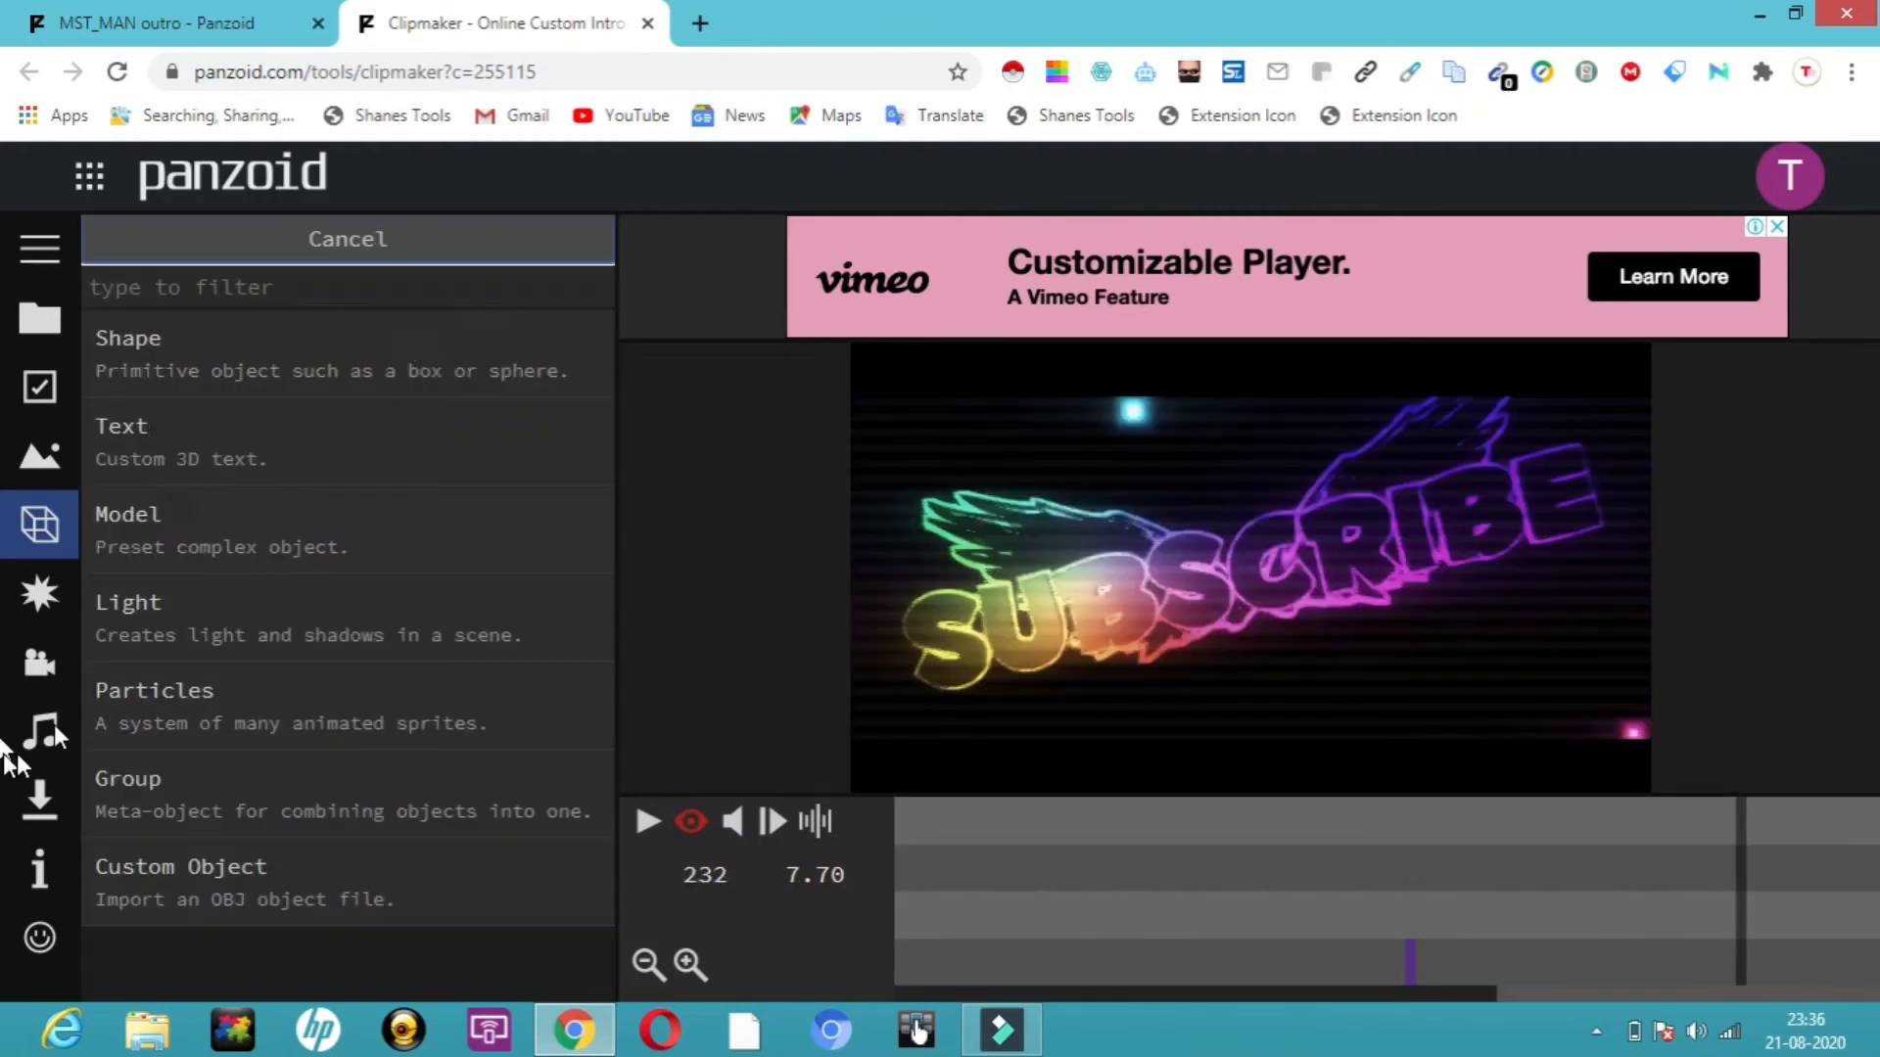
click(44, 724)
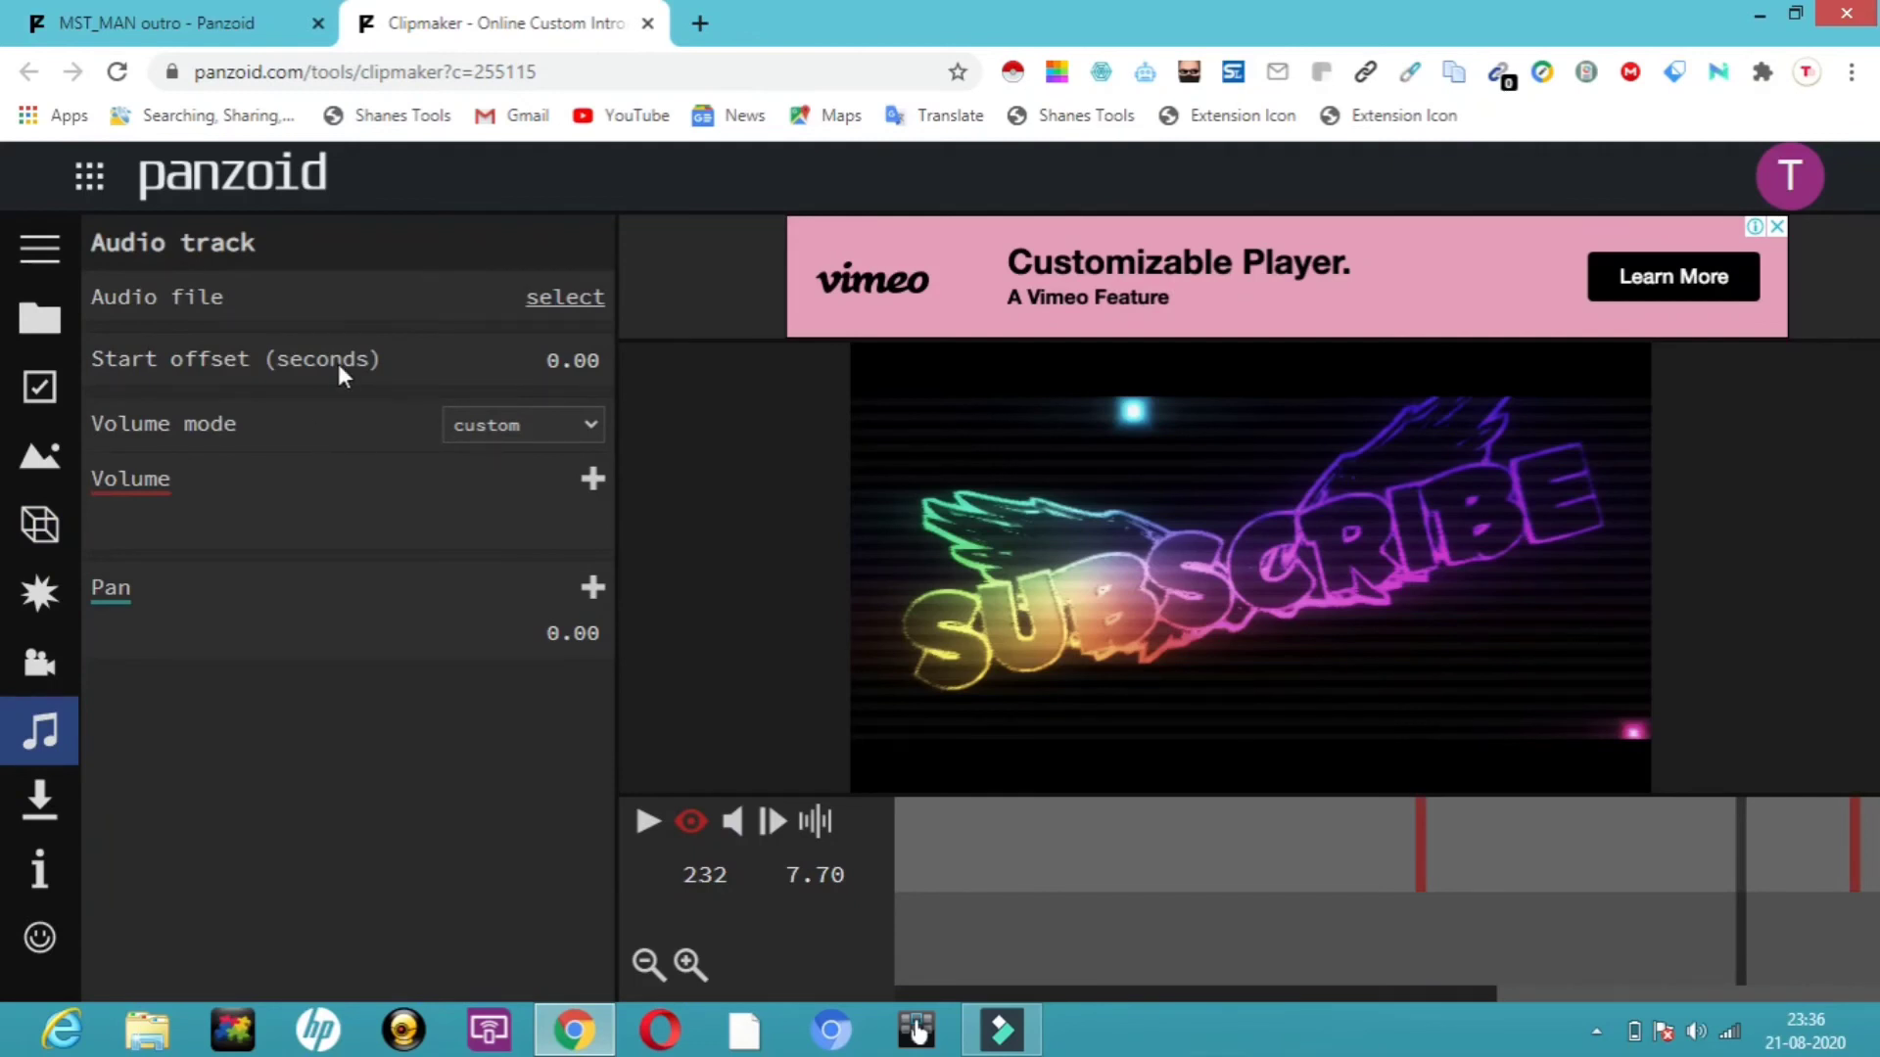
Step: Render the outro in balanced mode as .mkv (vp8/opus) and download the finished video
click(43, 809)
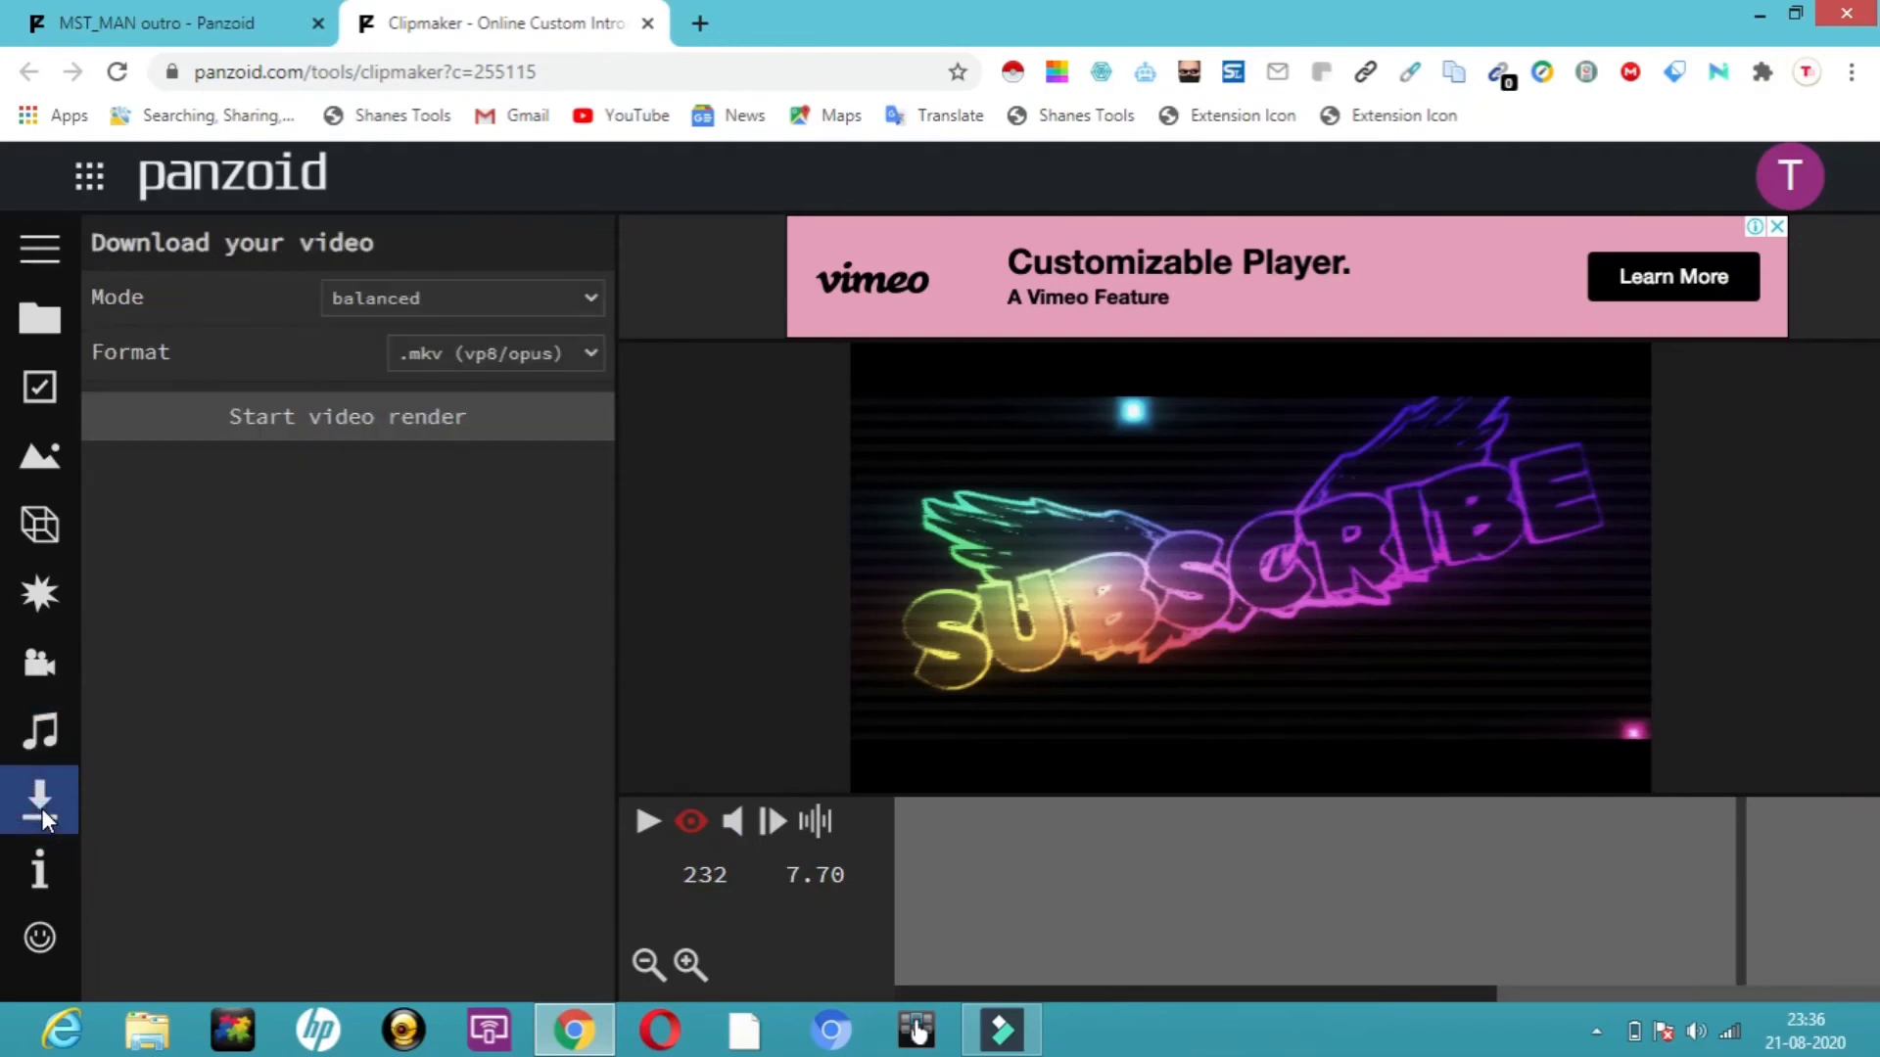
click(355, 436)
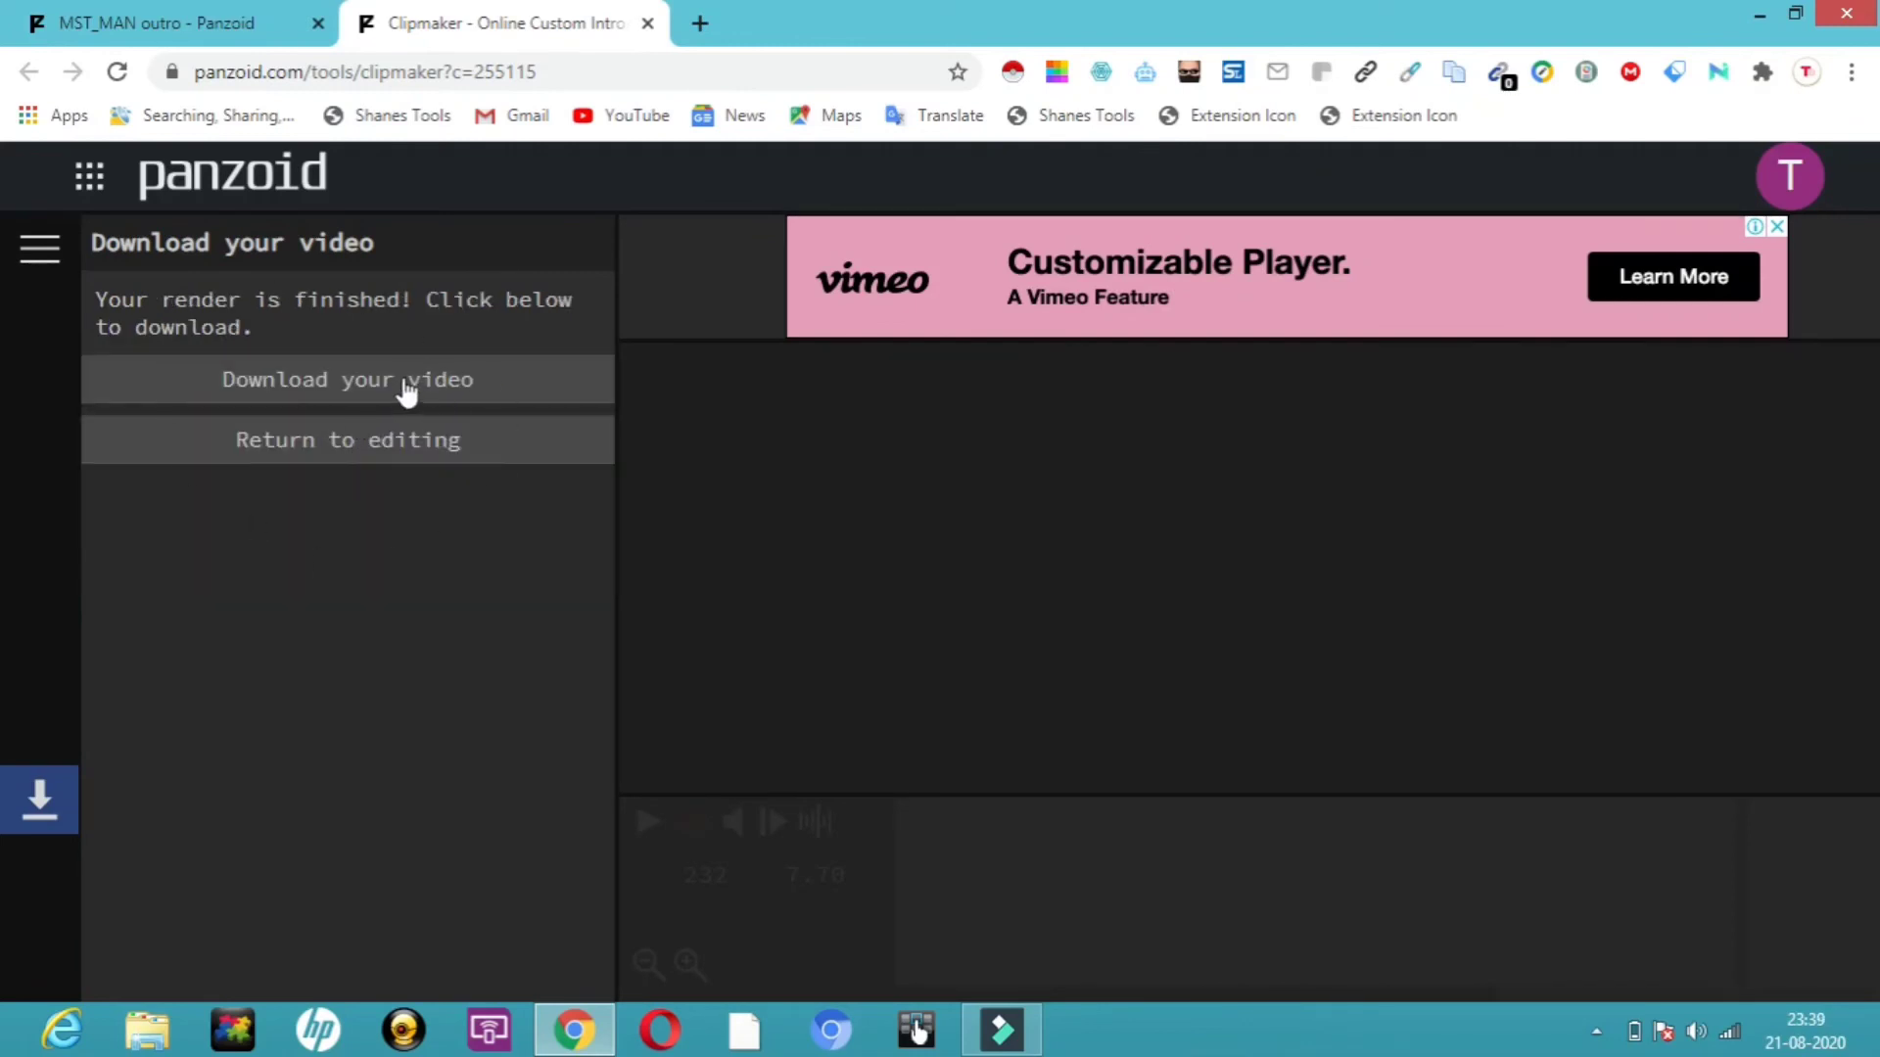
click(441, 385)
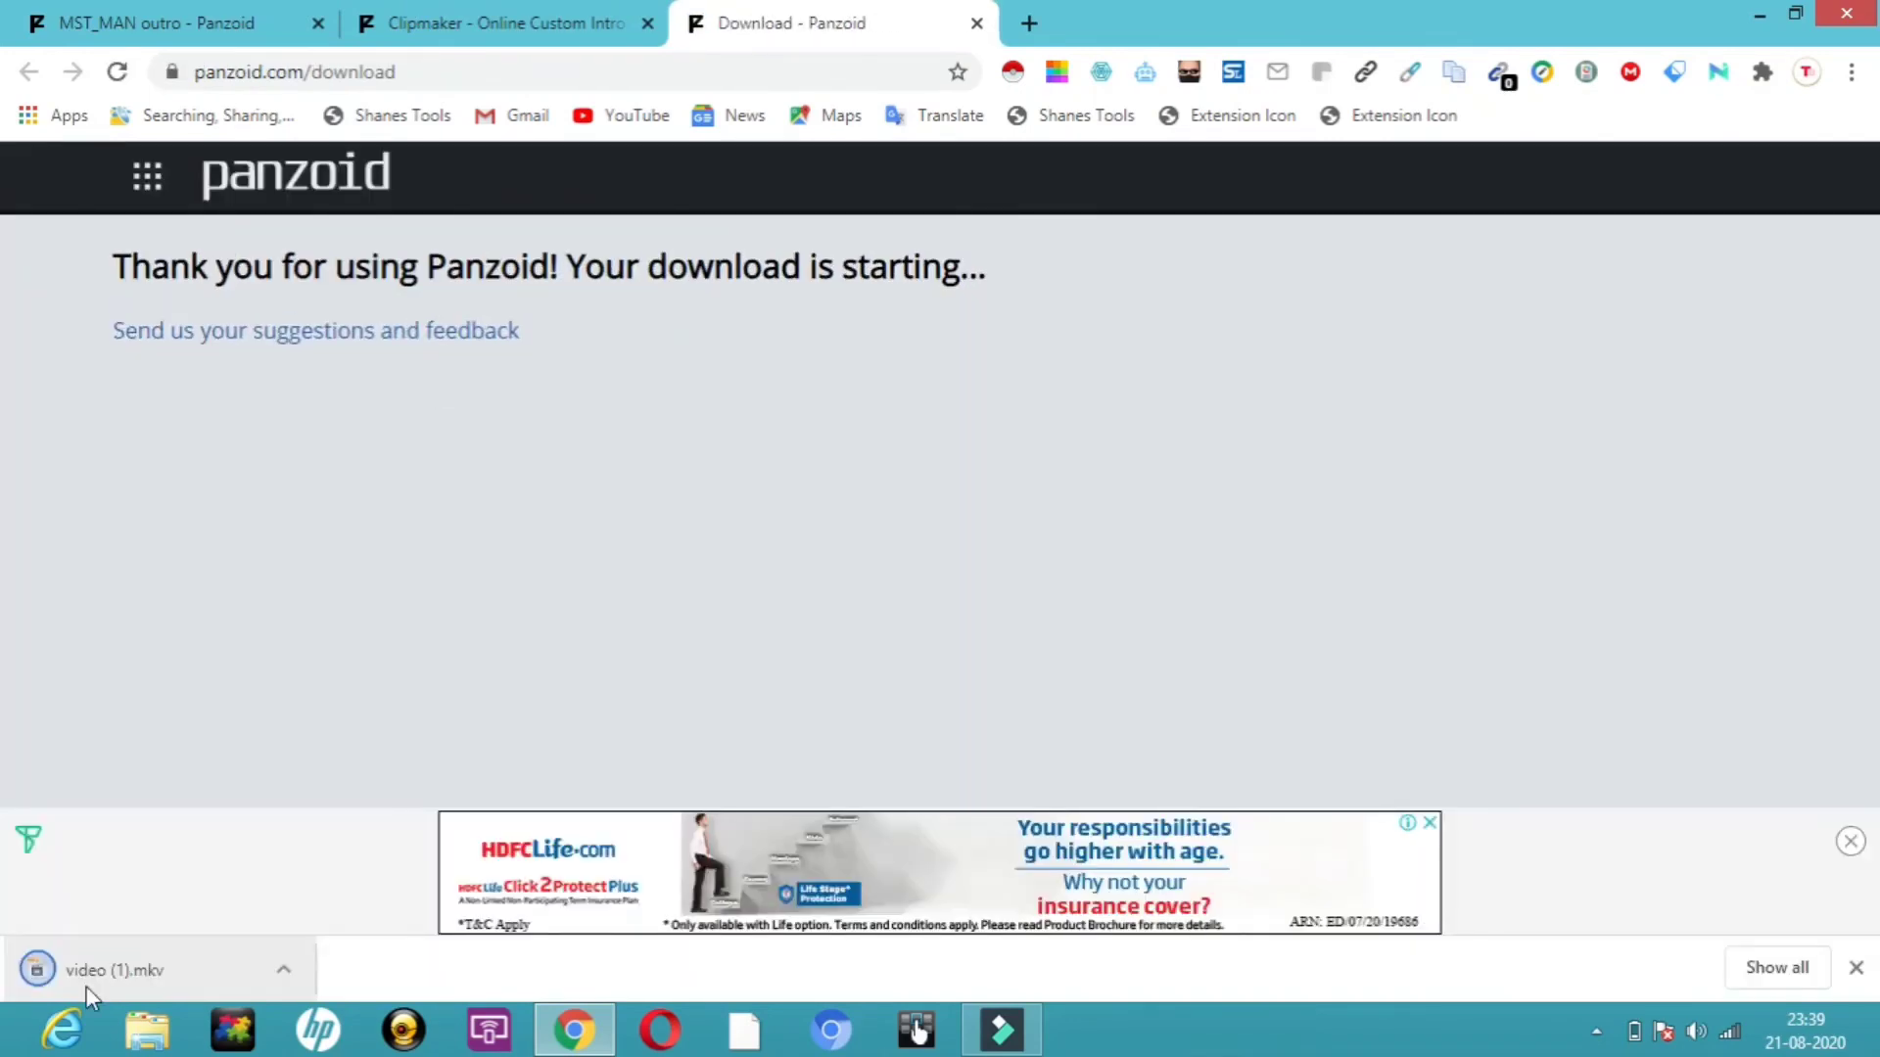
Step: Open the downloaded video (1).mkv to watch it, and close the player
click(91, 987)
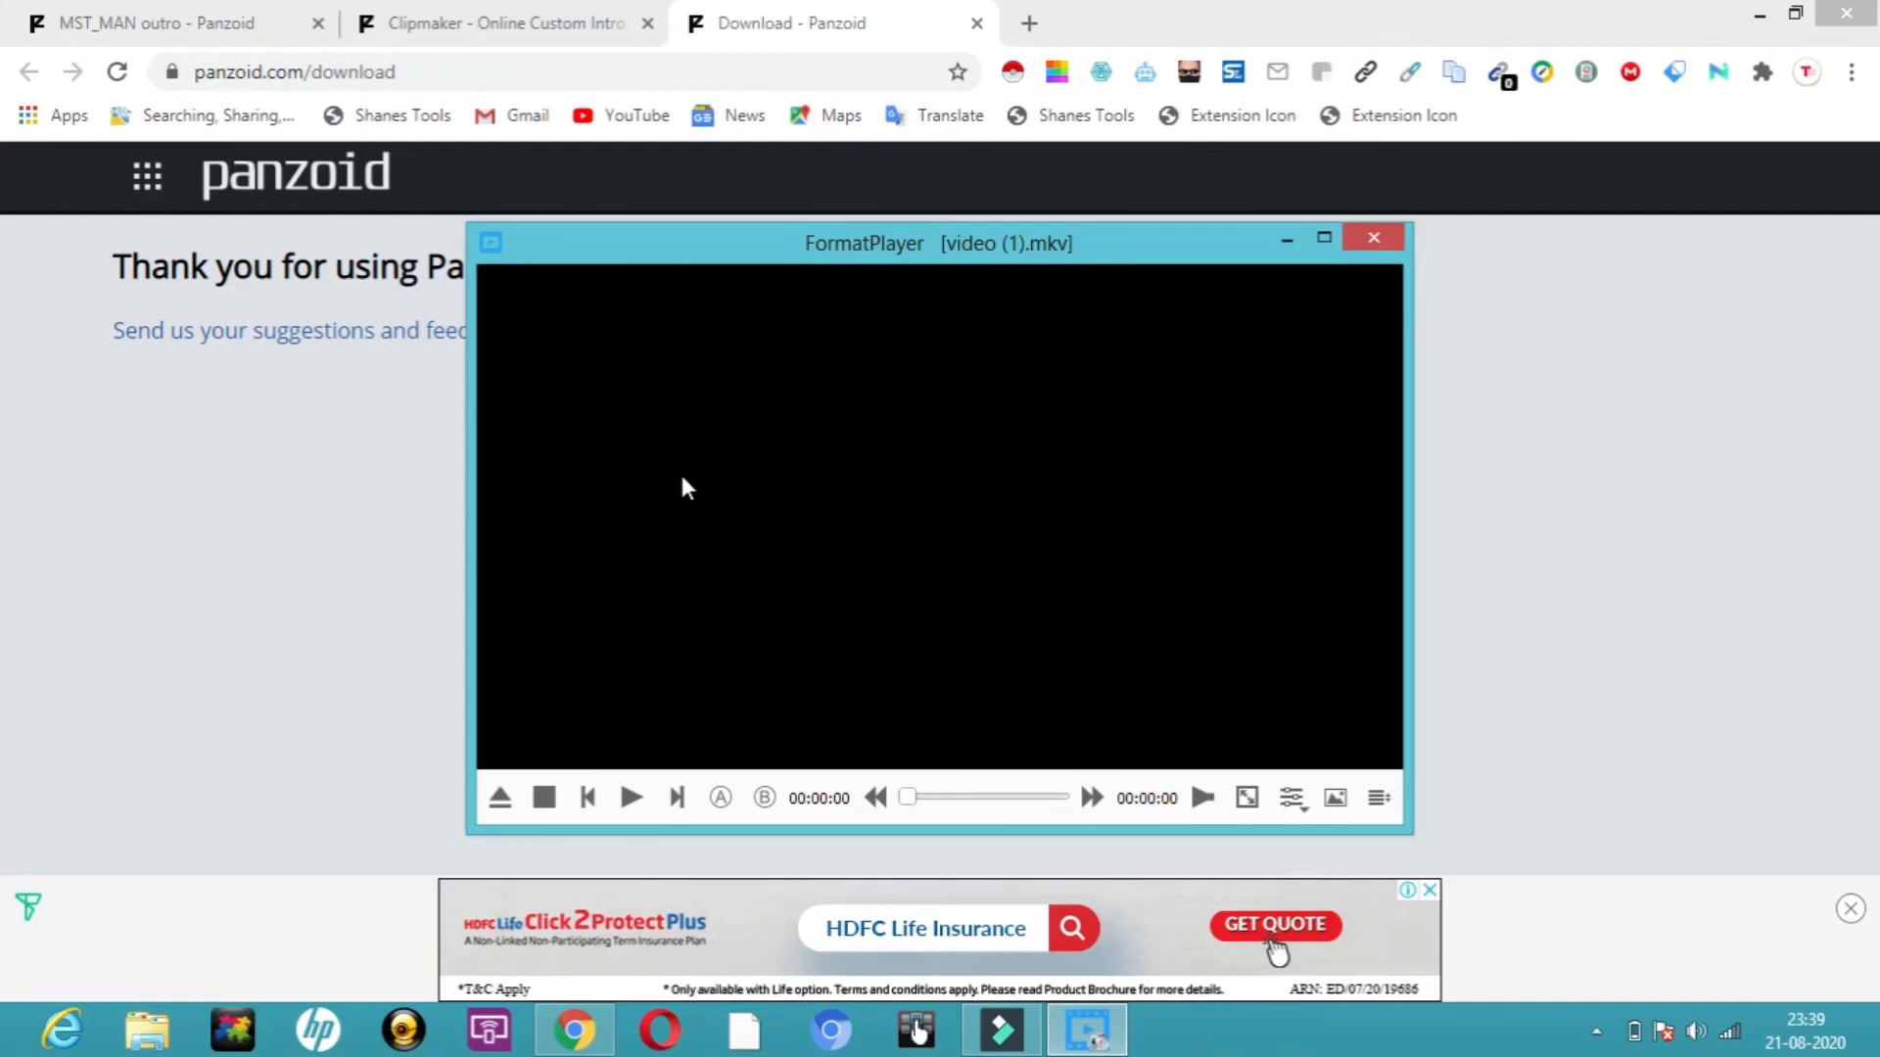
click(1361, 235)
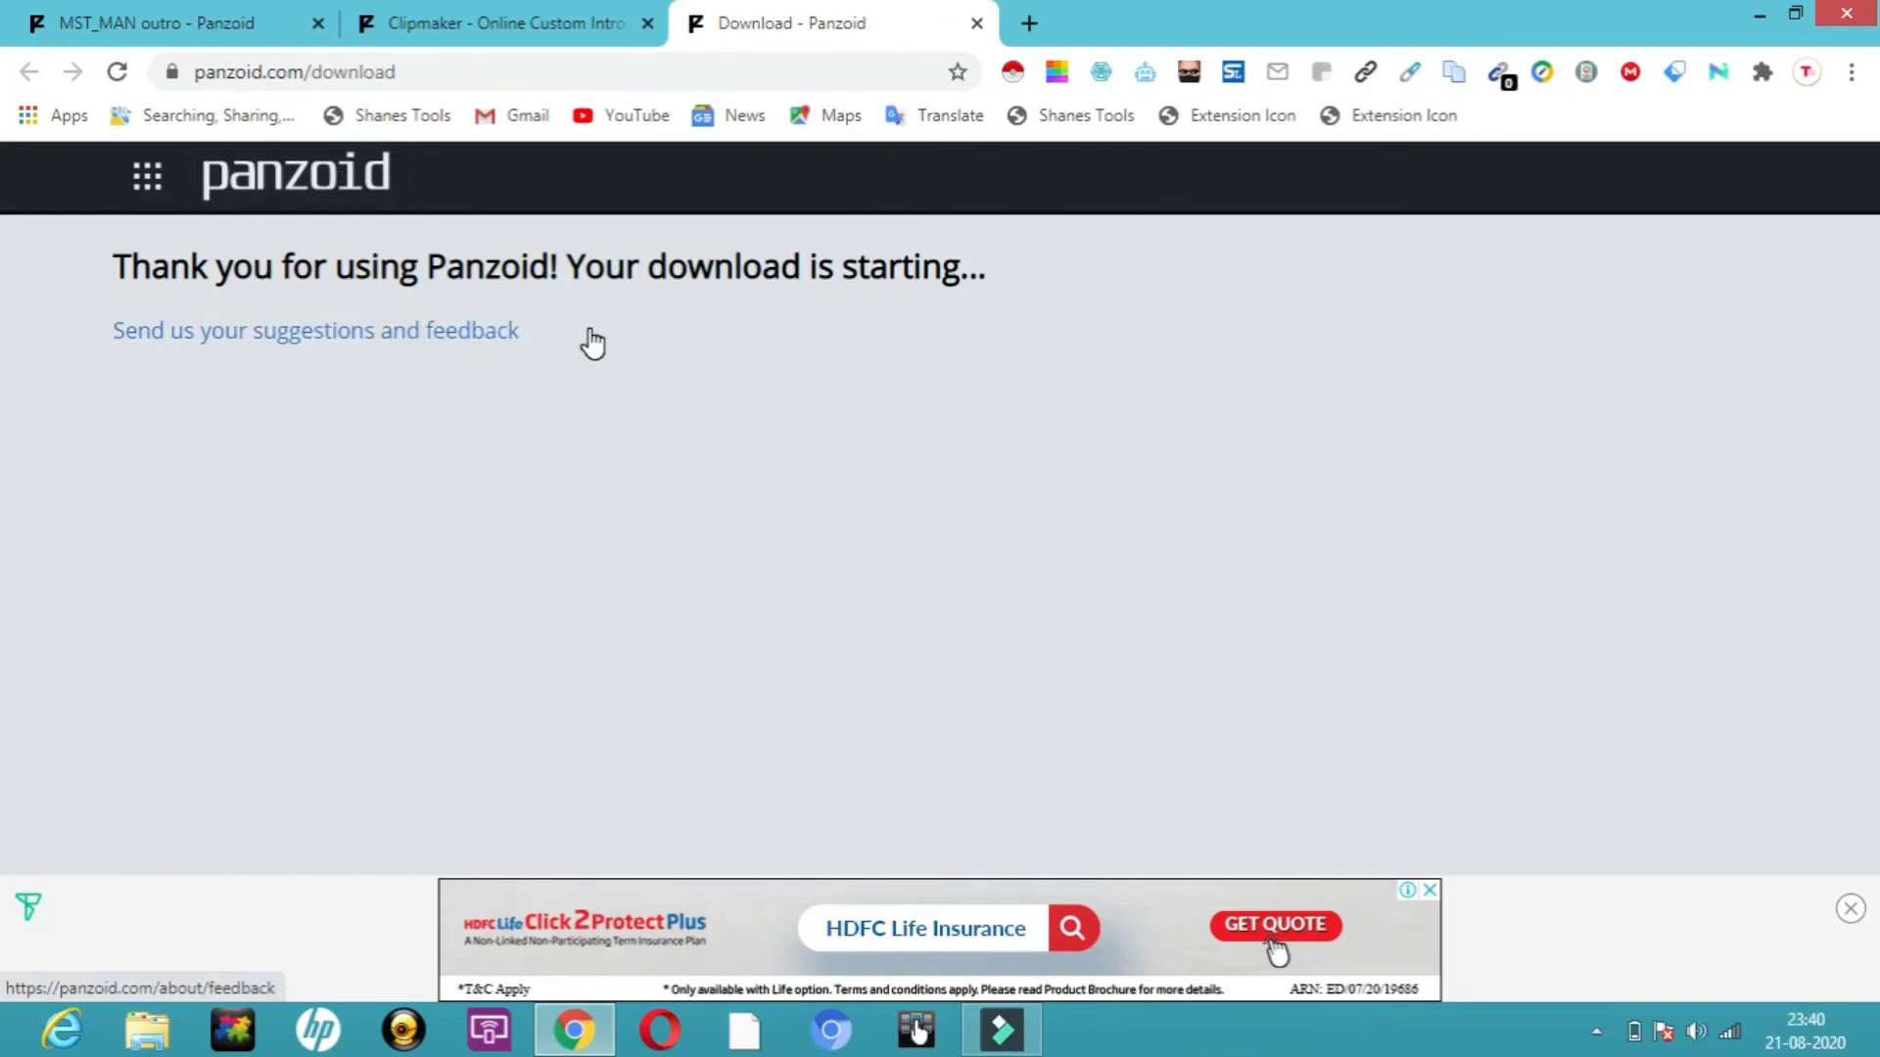
Step: Return to the Clipmaker page and bring up the list of Panzoid tools and site sections
click(545, 27)
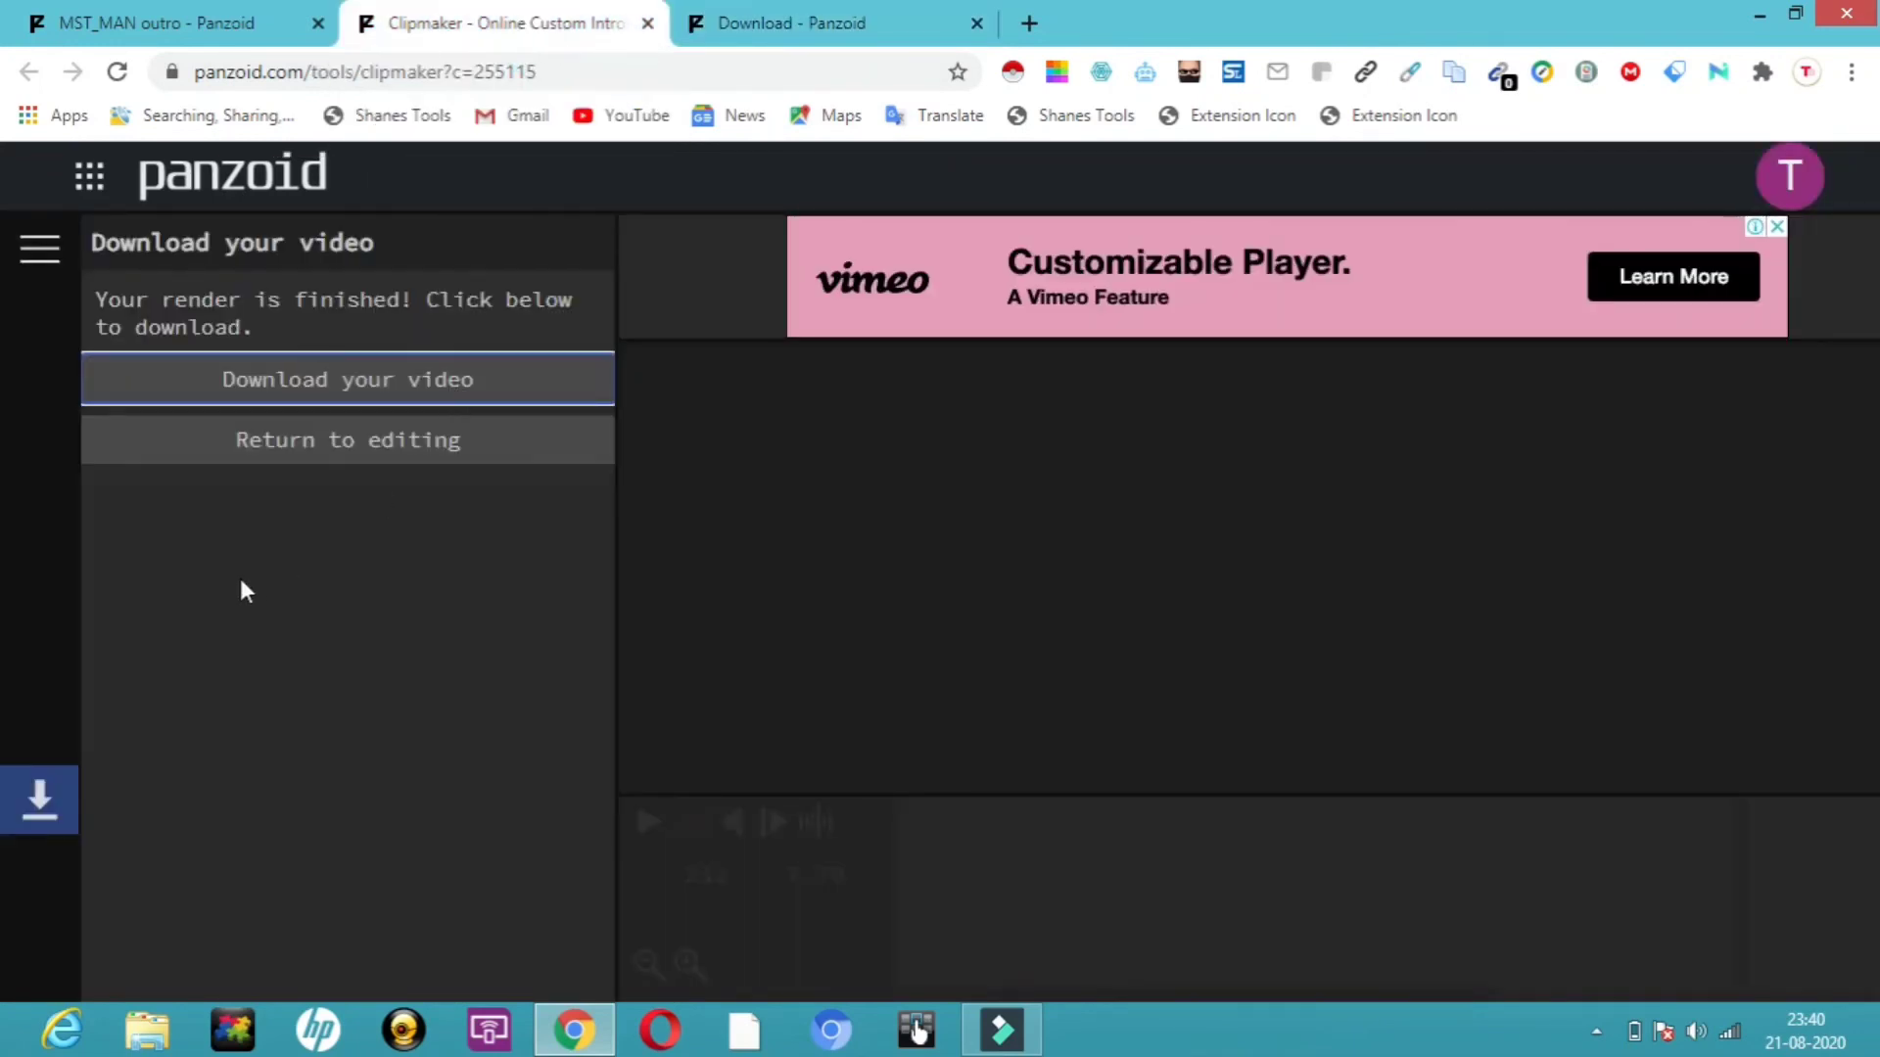
click(44, 235)
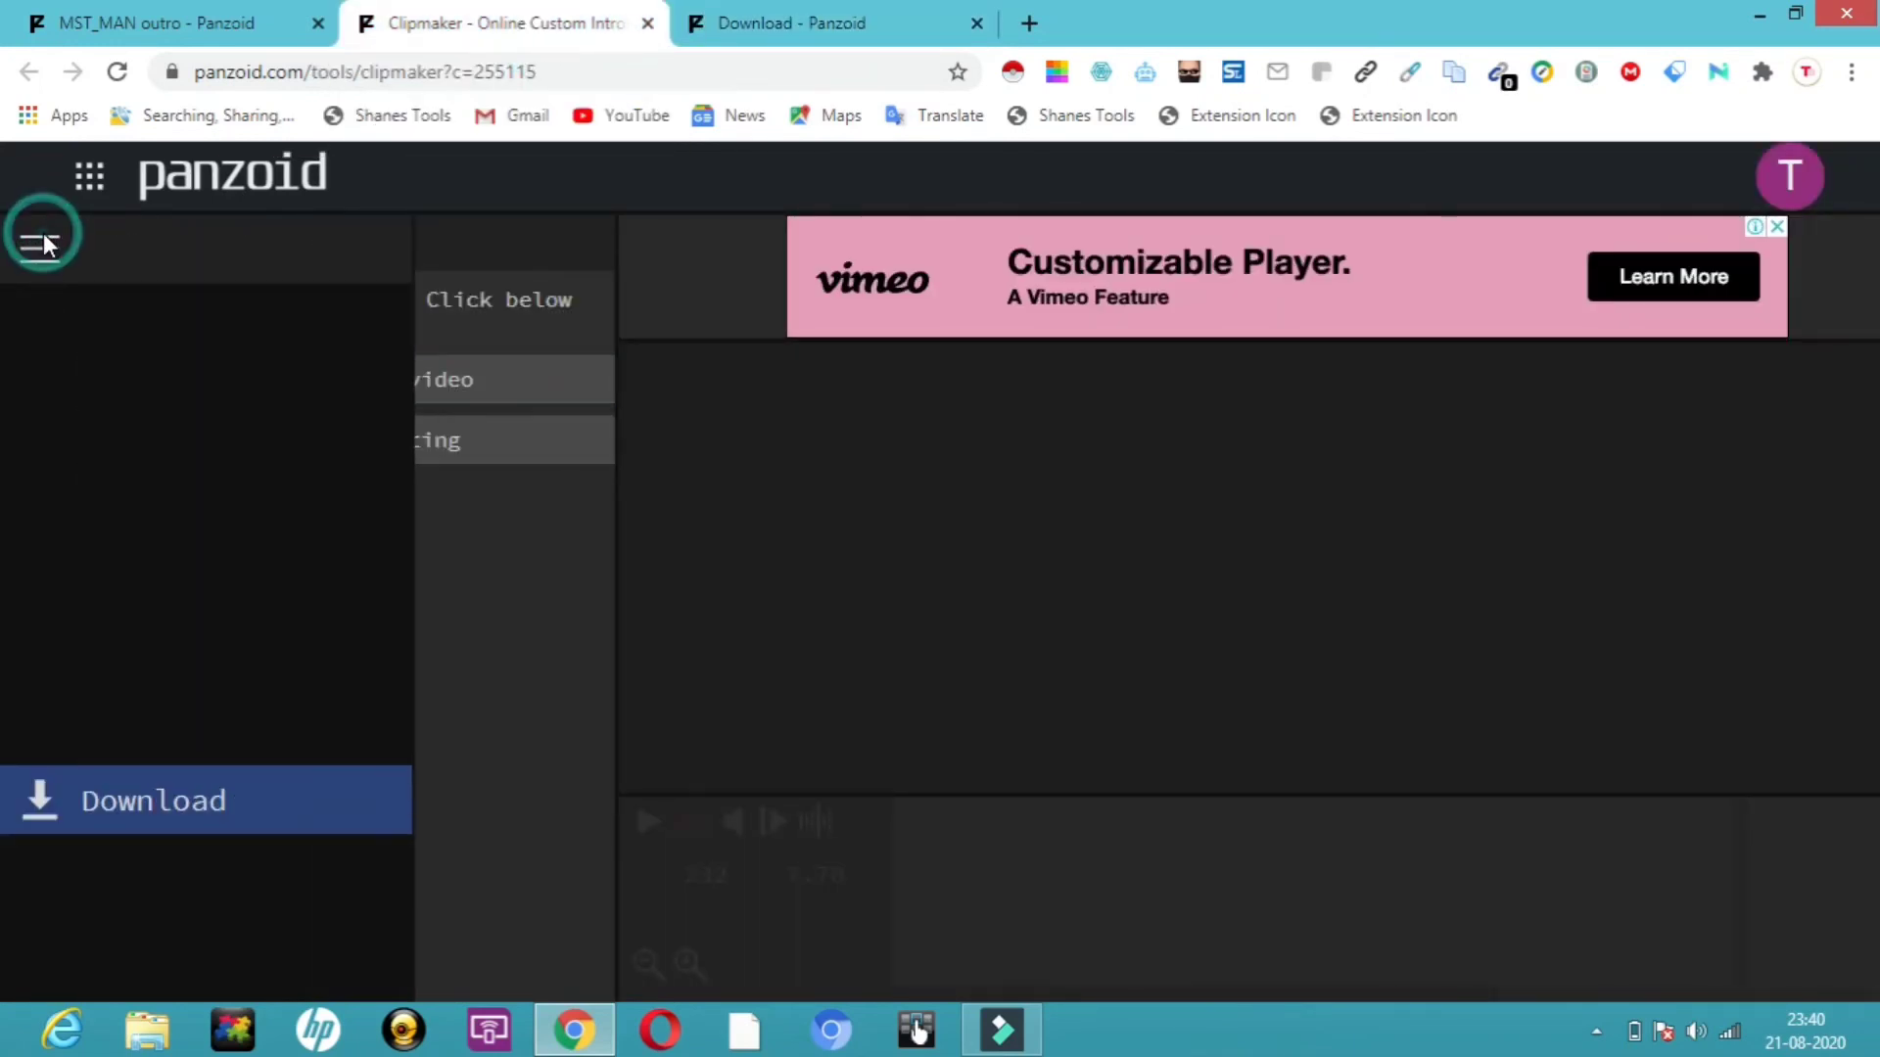
click(43, 235)
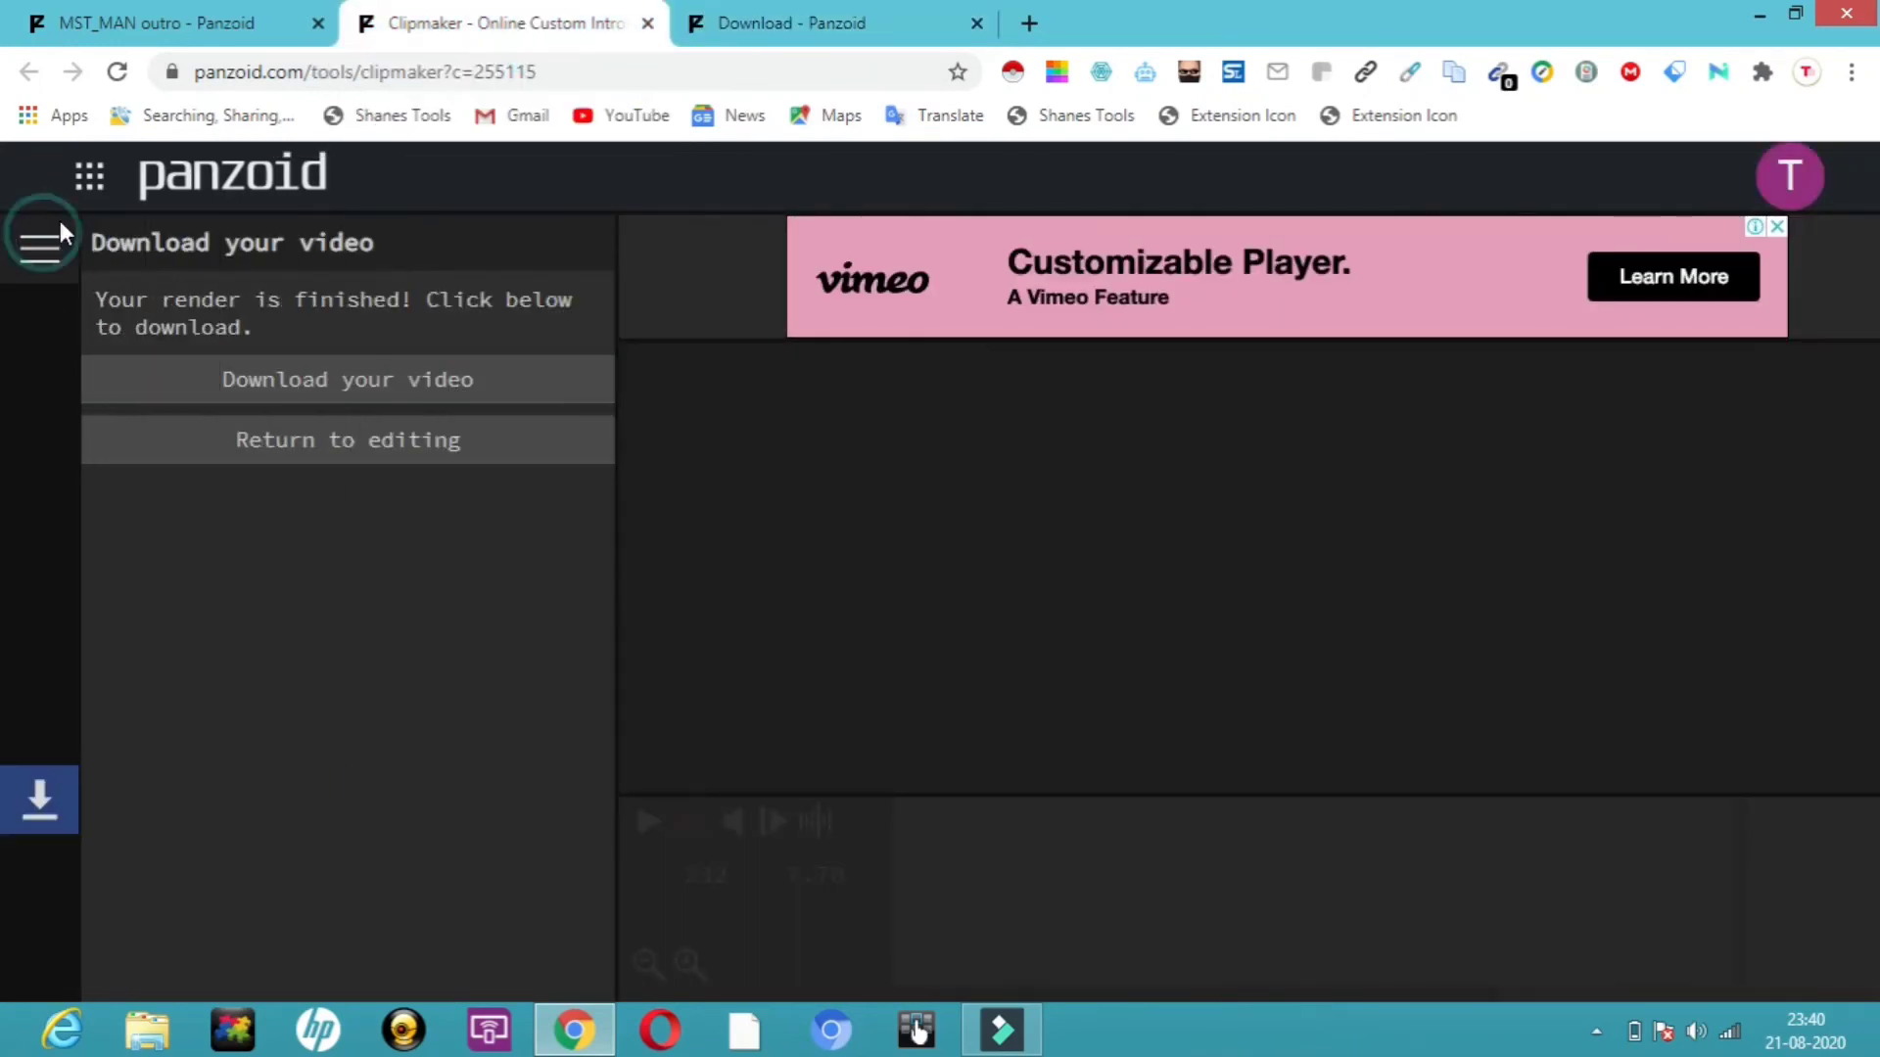
click(94, 184)
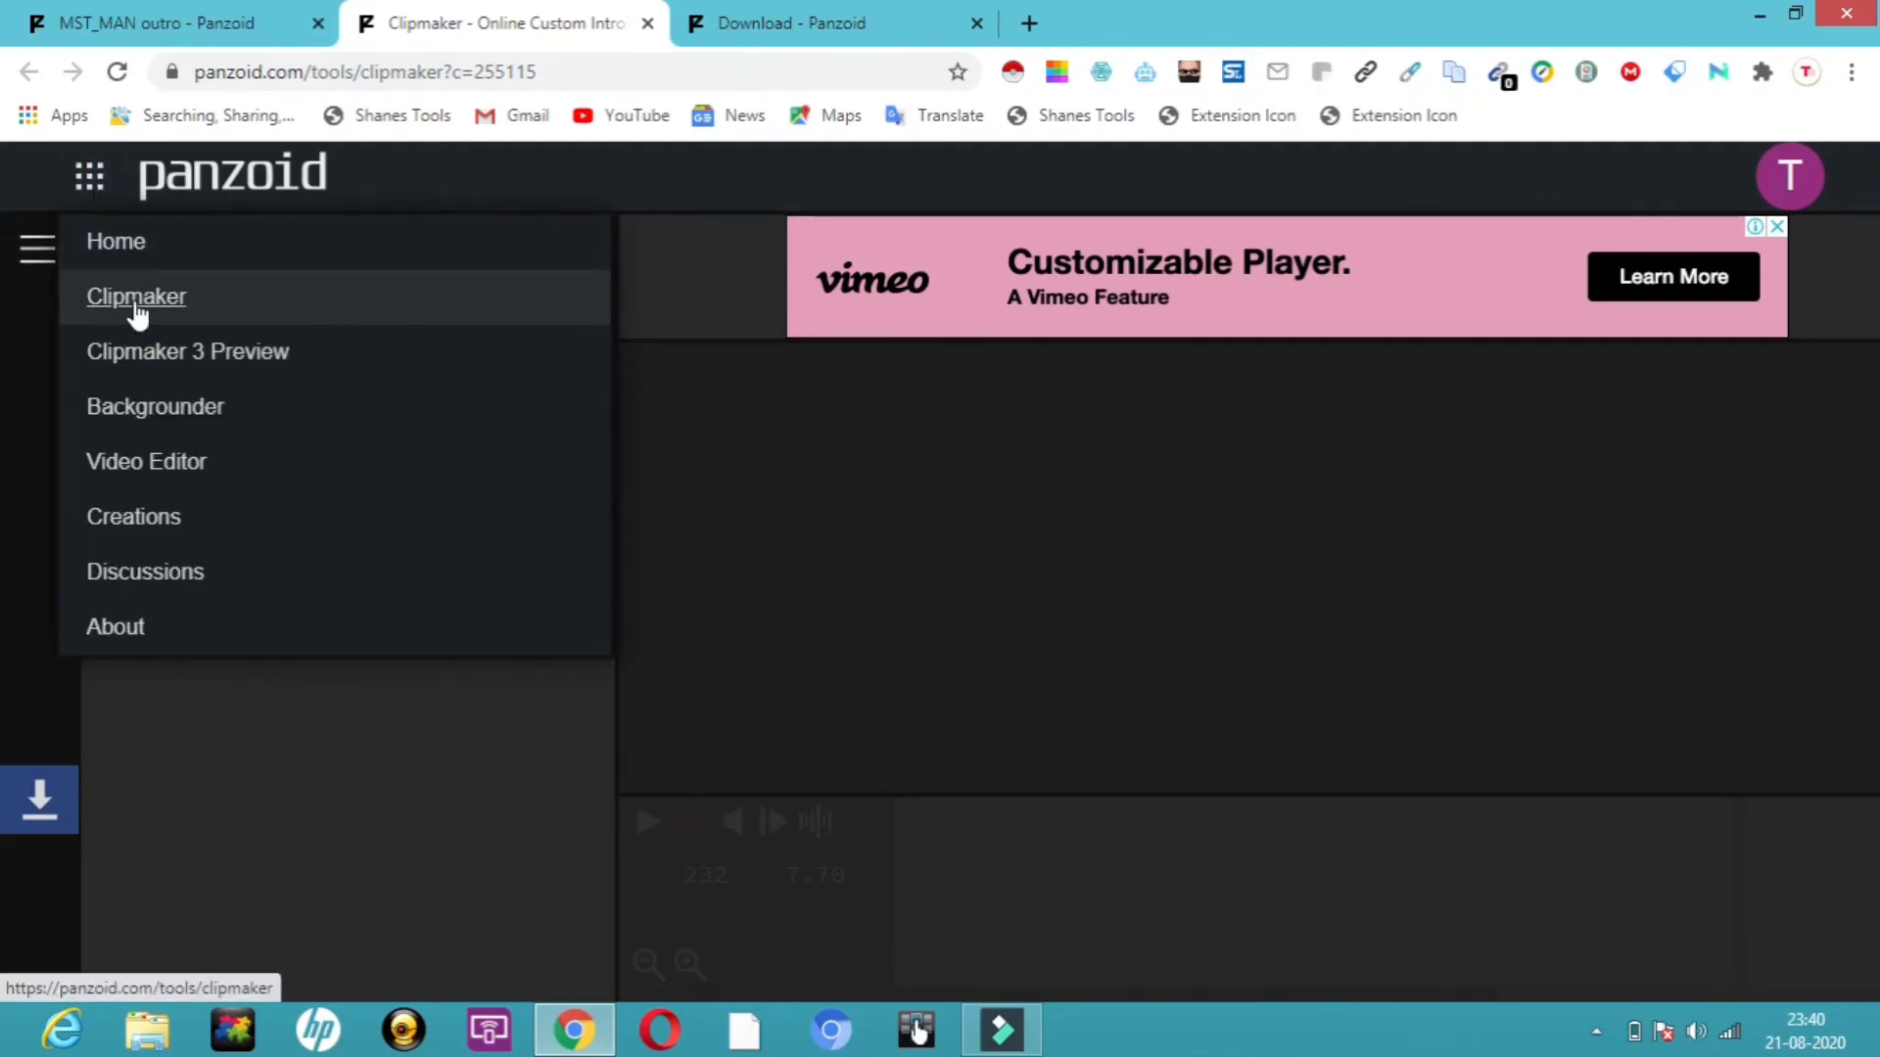